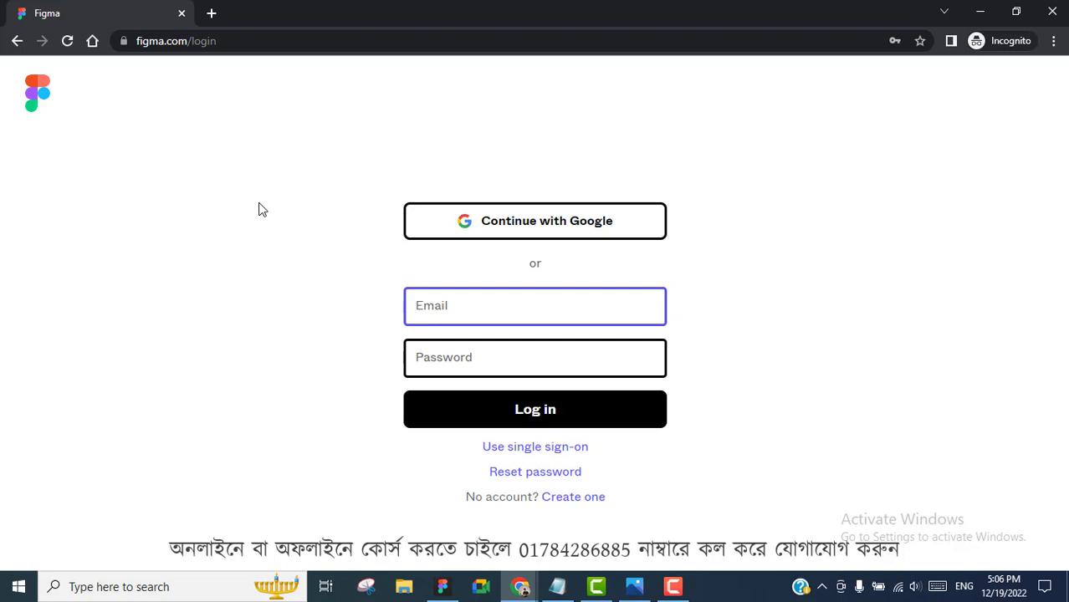
Step: Sign in to Figma with Google using the Code Studio account
click(500, 215)
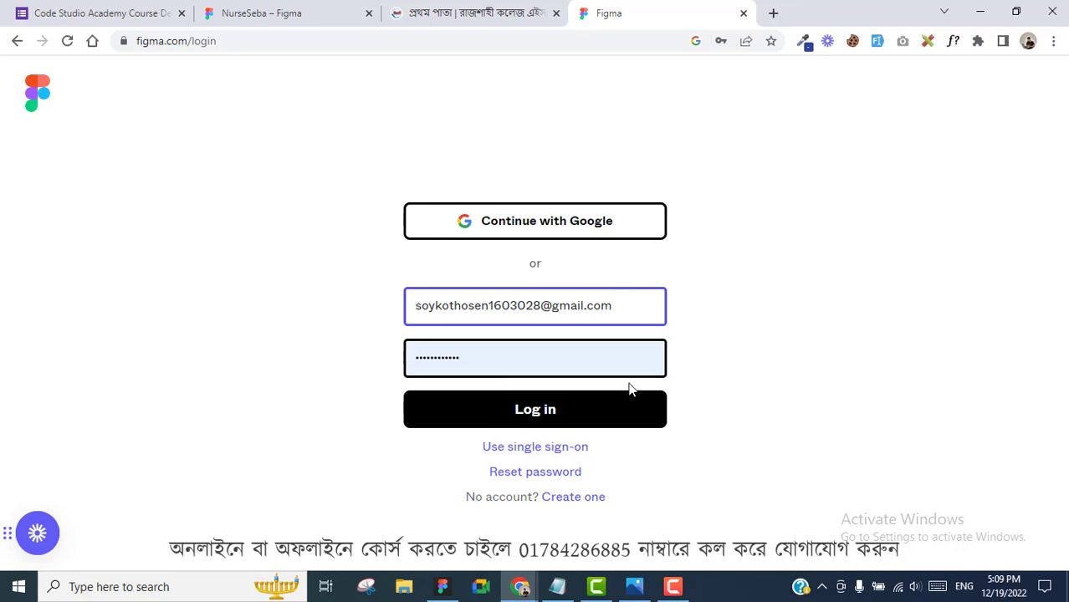
click(555, 232)
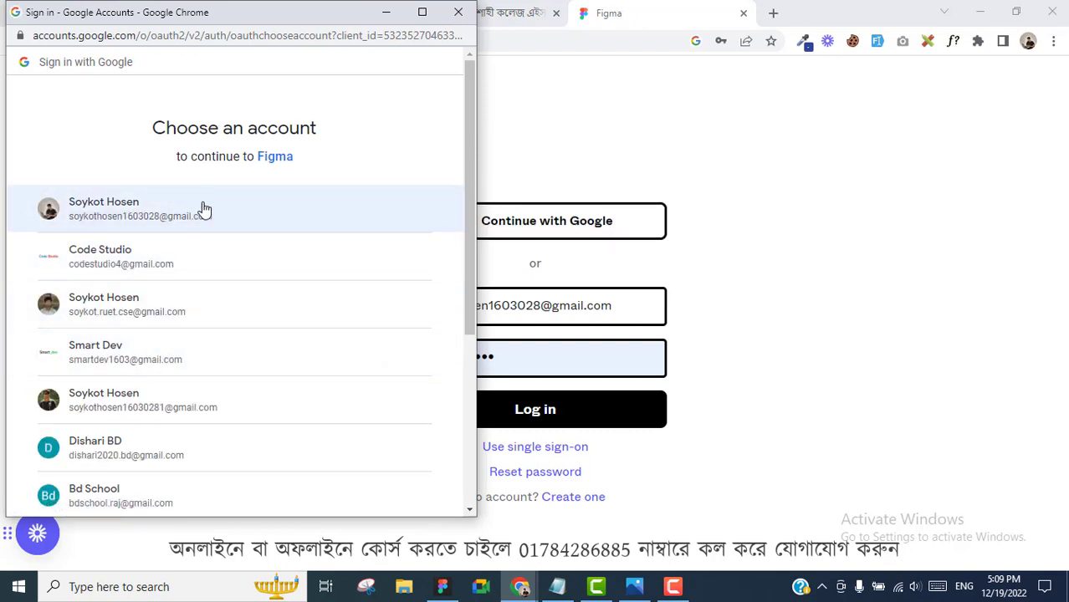
click(164, 272)
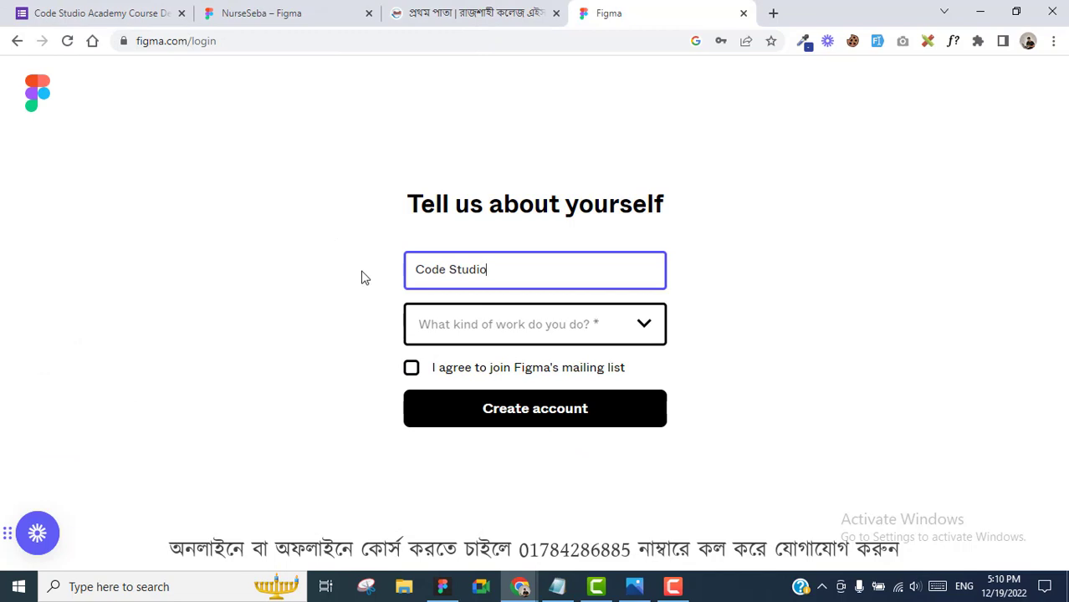
Step: Agree to the mailing list, set the kind of work to Design and create the Code Studio account
click(436, 367)
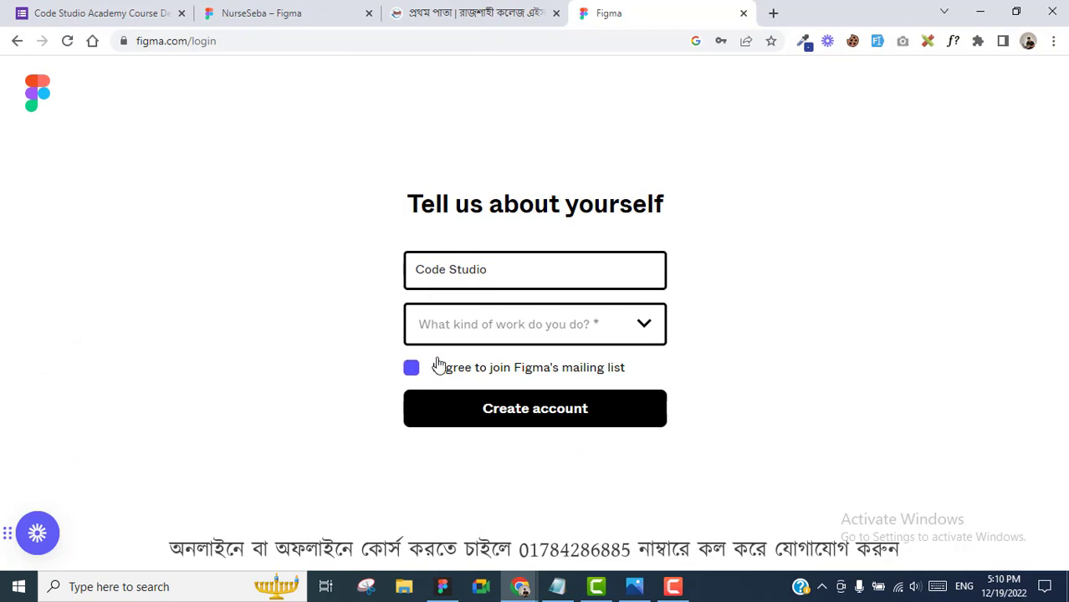
click(560, 323)
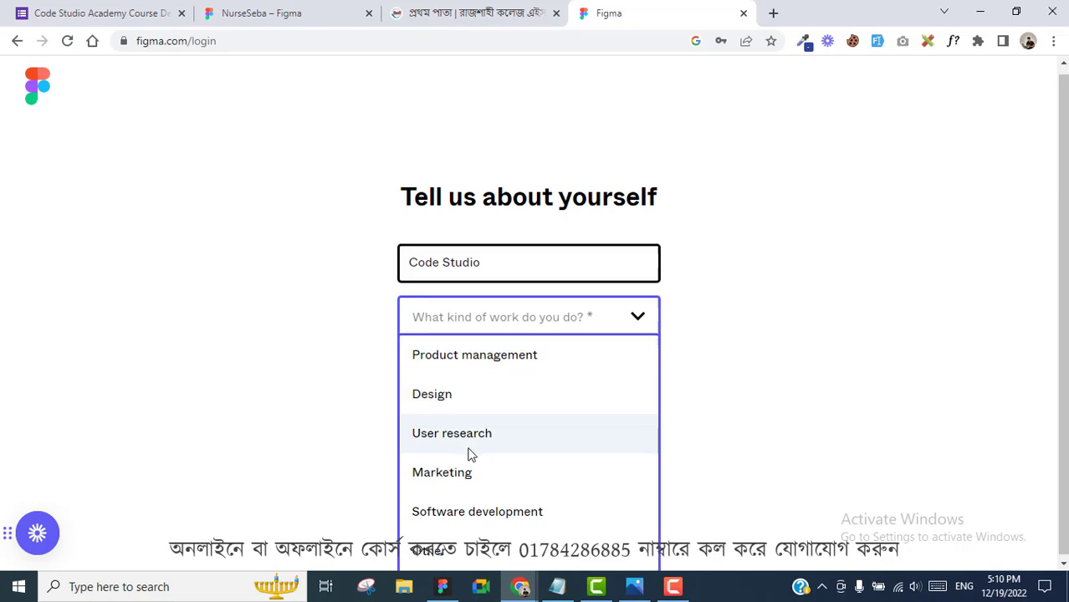
click(470, 397)
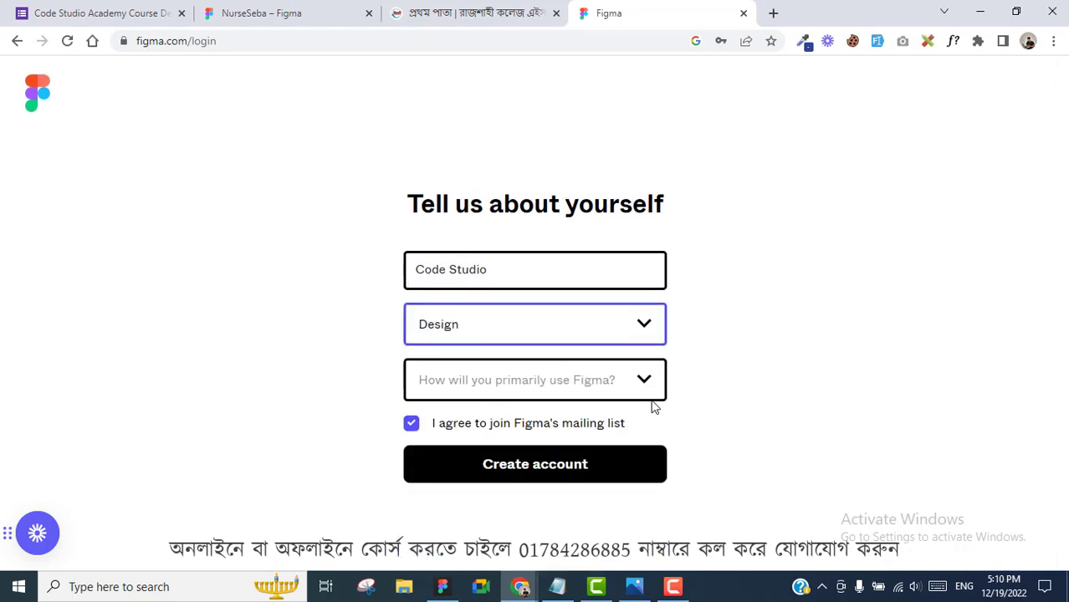
click(566, 478)
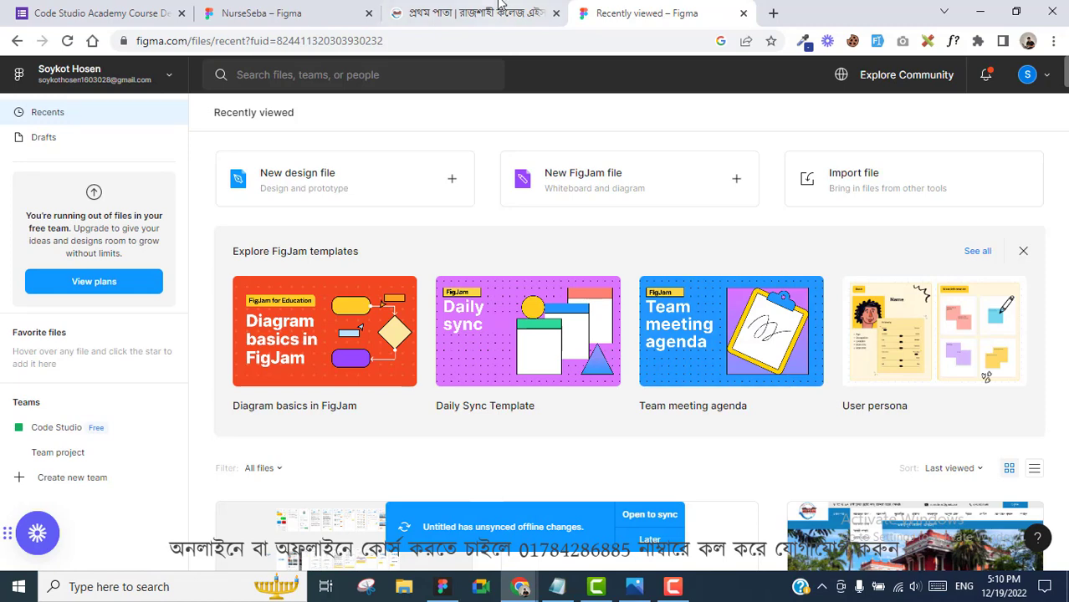
Step: Log out of the account currently open in the Figma file browser
scroll(714, 170, down, 3)
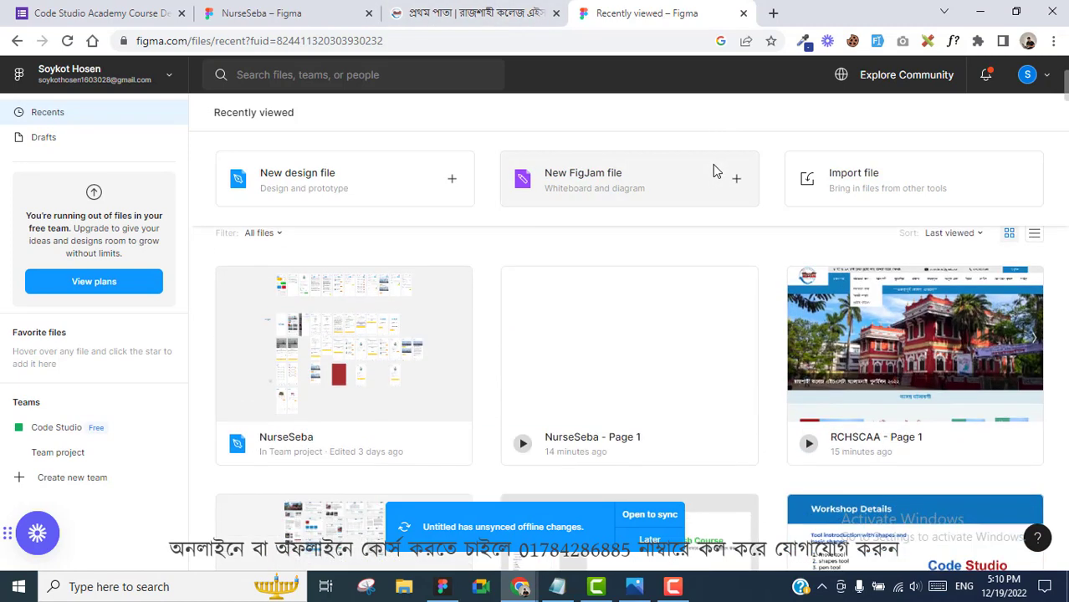
scroll(714, 169, up, 2)
click(1047, 77)
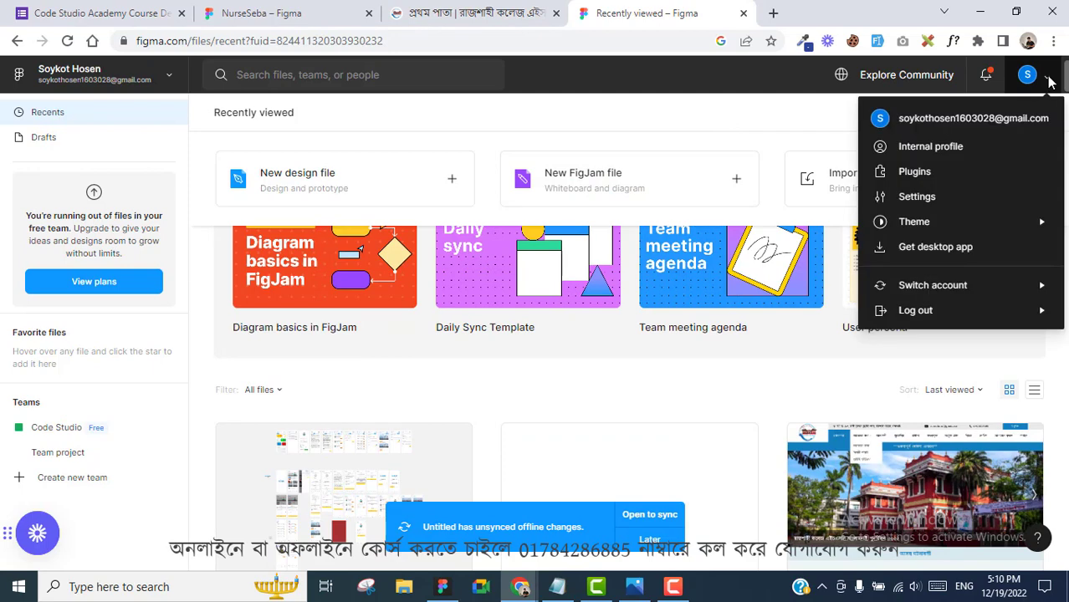
click(1041, 118)
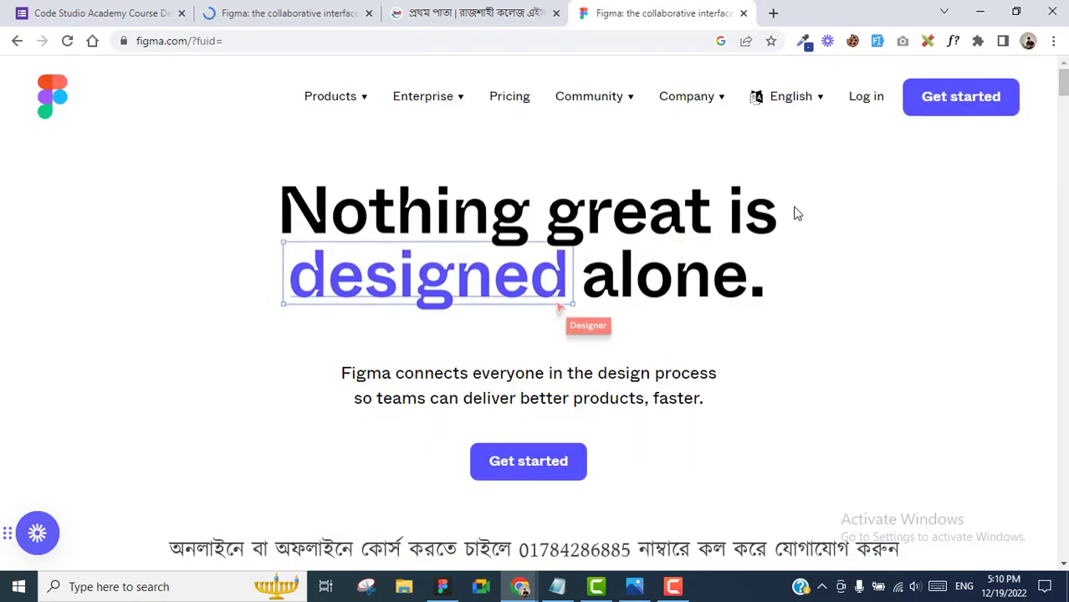
Step: Log in to Figma with Google again, choosing the third Google account listed, below Code Studio
click(868, 100)
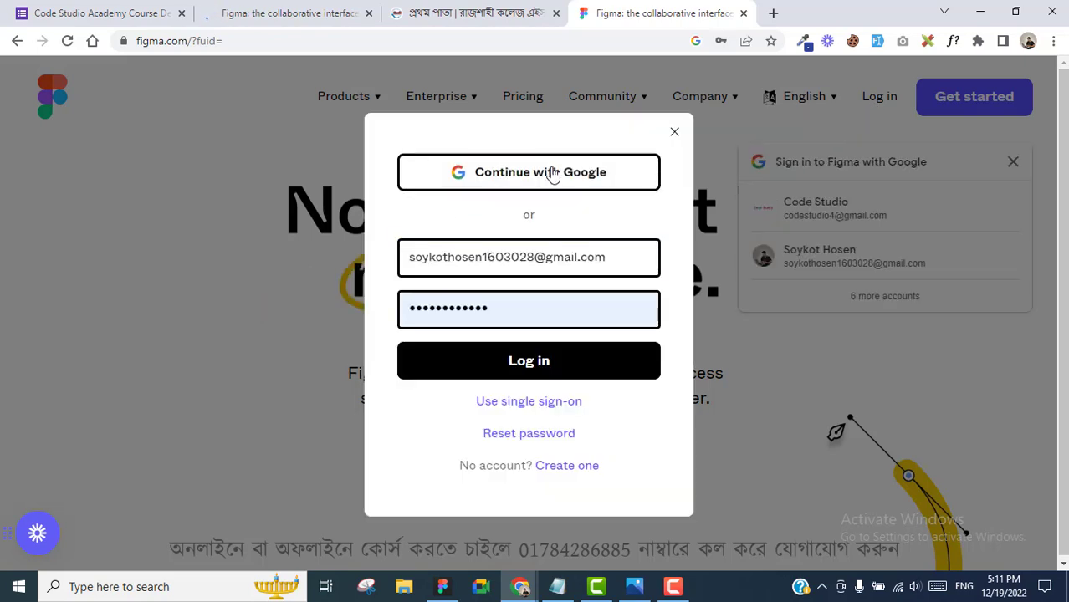
click(552, 174)
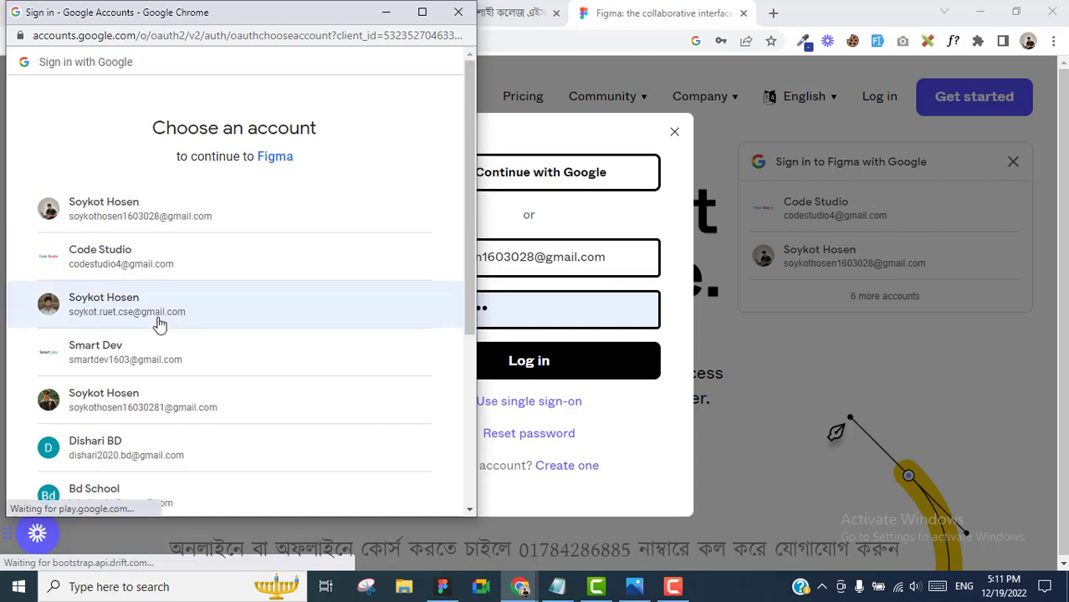
click(157, 306)
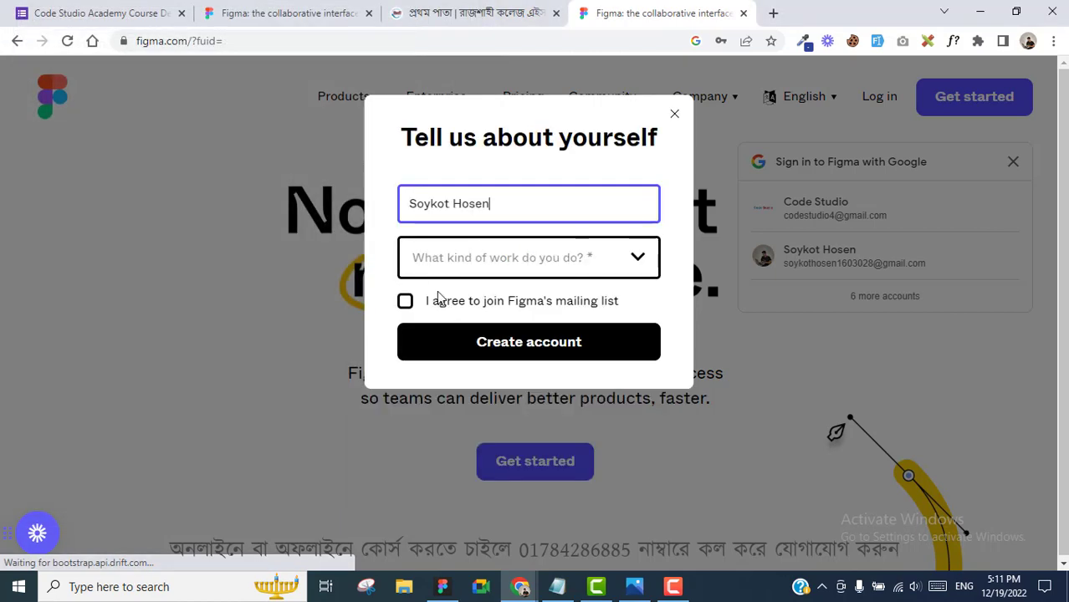
Step: Set the kind of work to Design, agree to join the mailing list and create the account
click(483, 266)
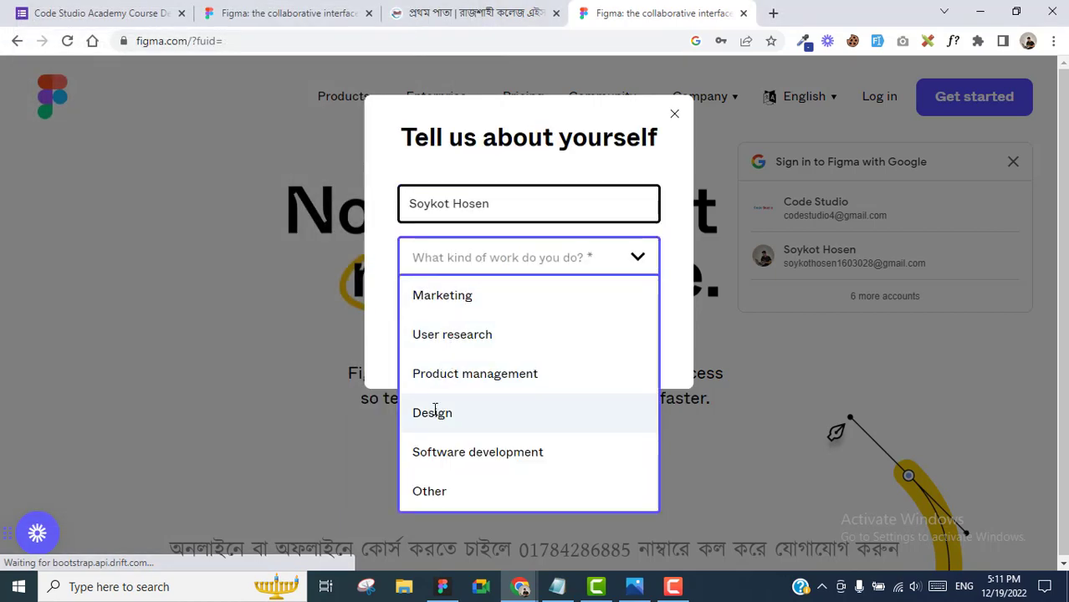
click(435, 410)
click(405, 359)
click(489, 395)
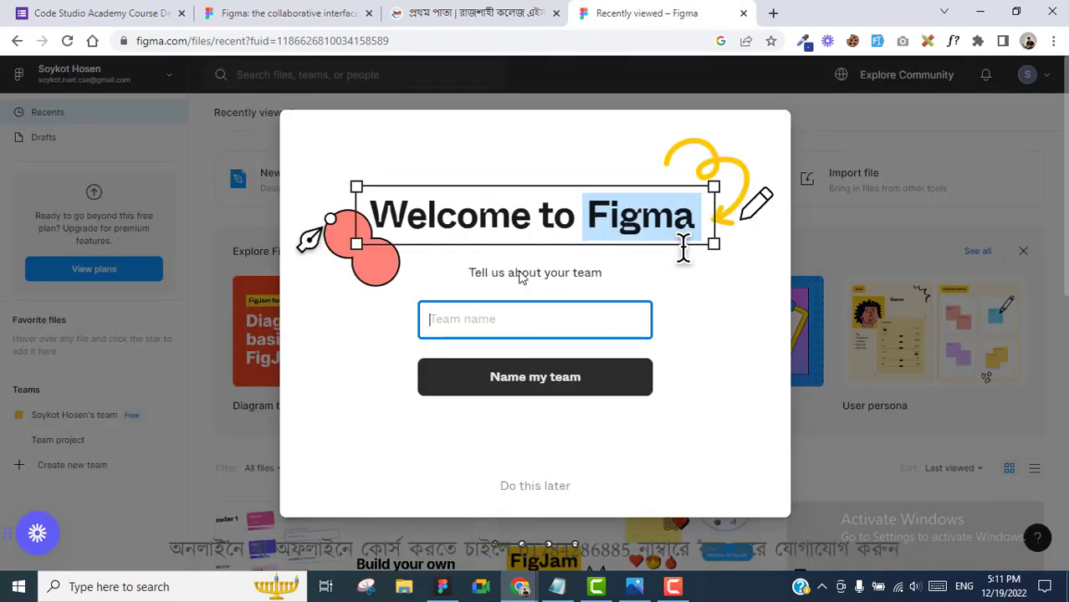
Step: Complete the welcome setup by postponing the team name, picking the free Starter plan and choosing to get started independently
click(527, 486)
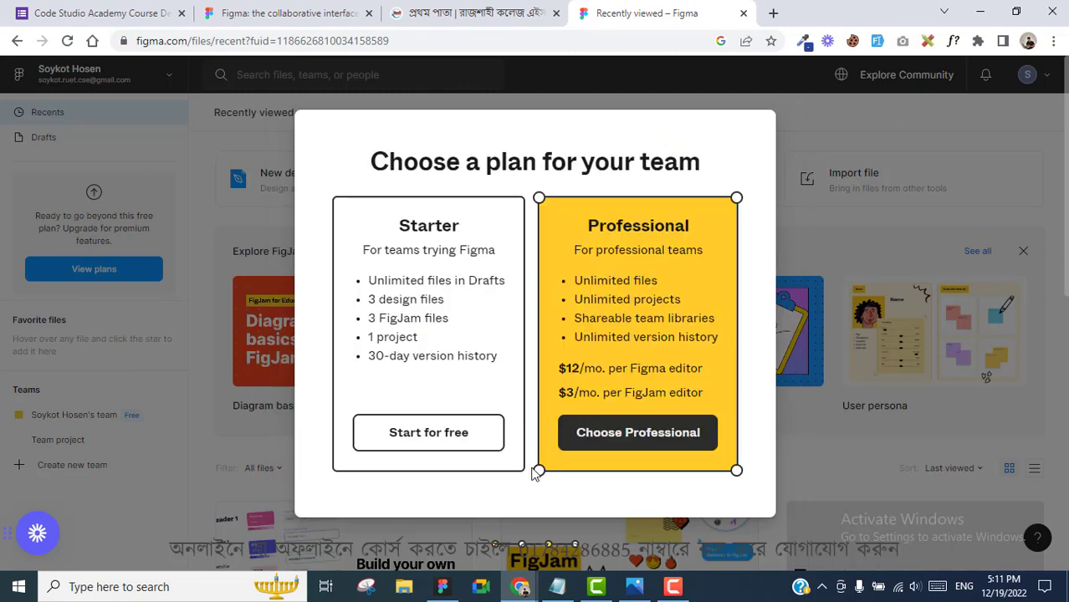
click(408, 433)
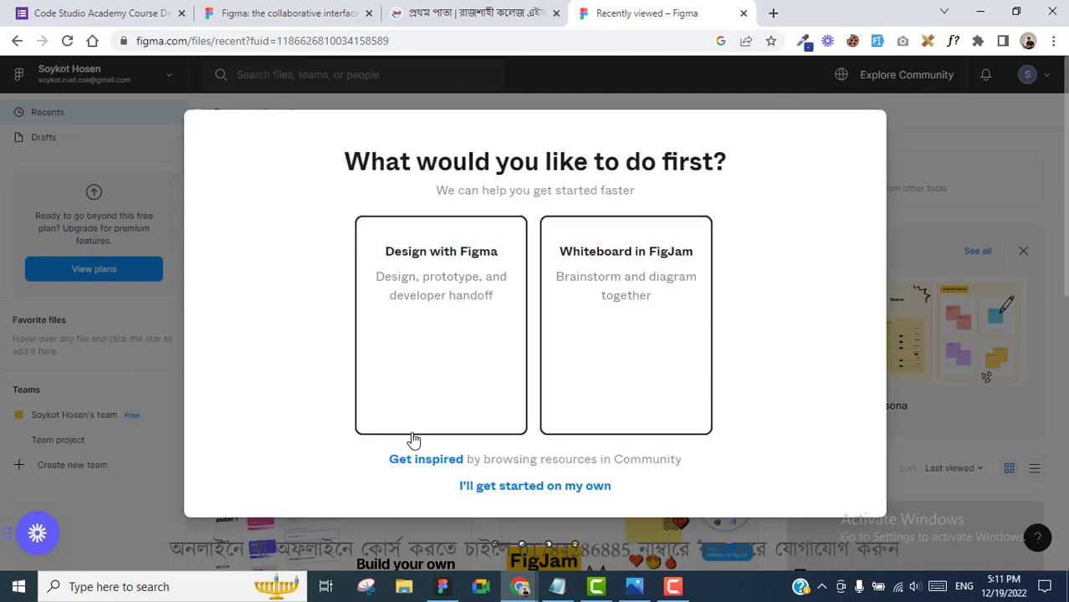
click(523, 487)
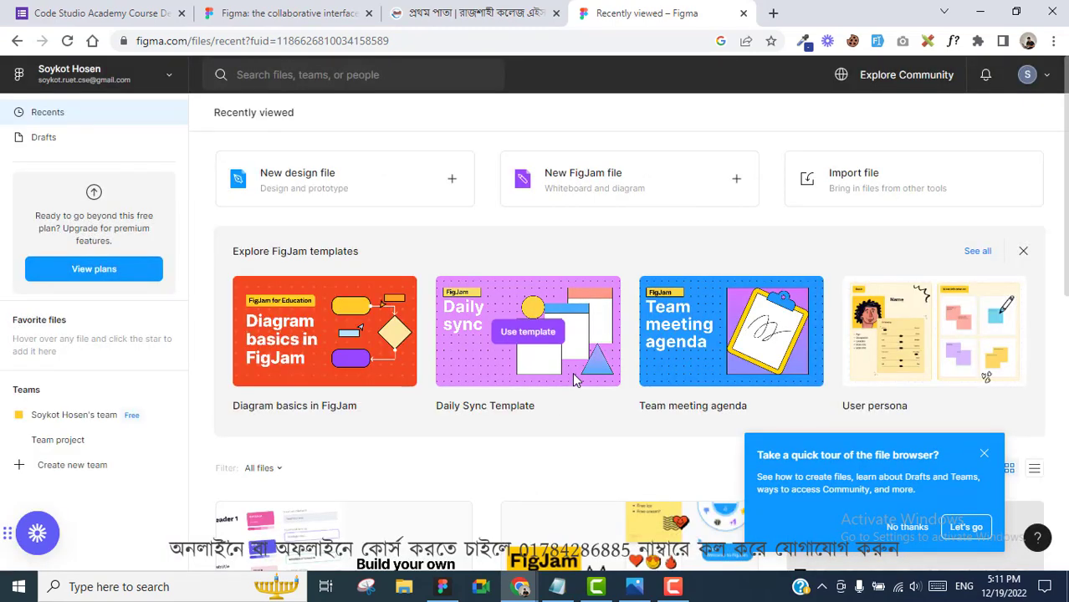
Step: Look through the FigJam templates and sample files on the new account's Recently viewed page
scroll(583, 368, down, 1)
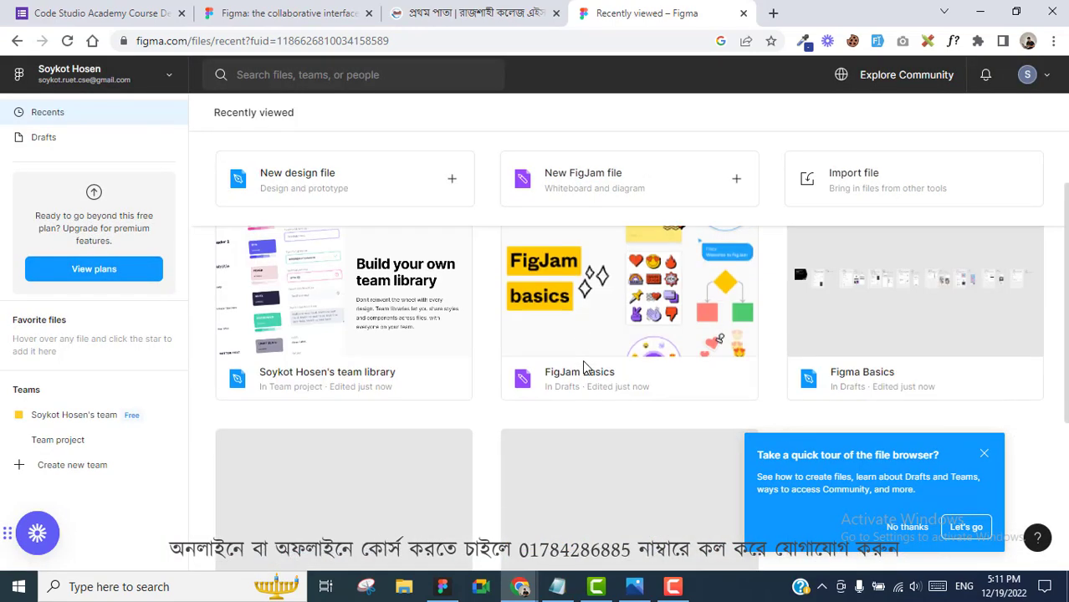
scroll(584, 367, up, 1)
scroll(582, 363, down, 3)
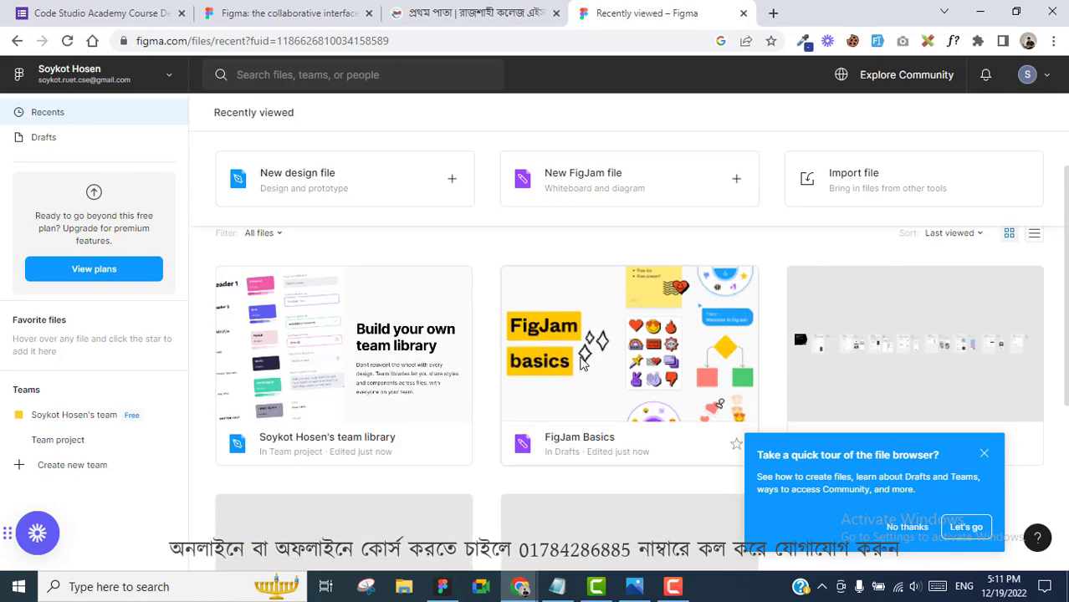
scroll(581, 362, up, 3)
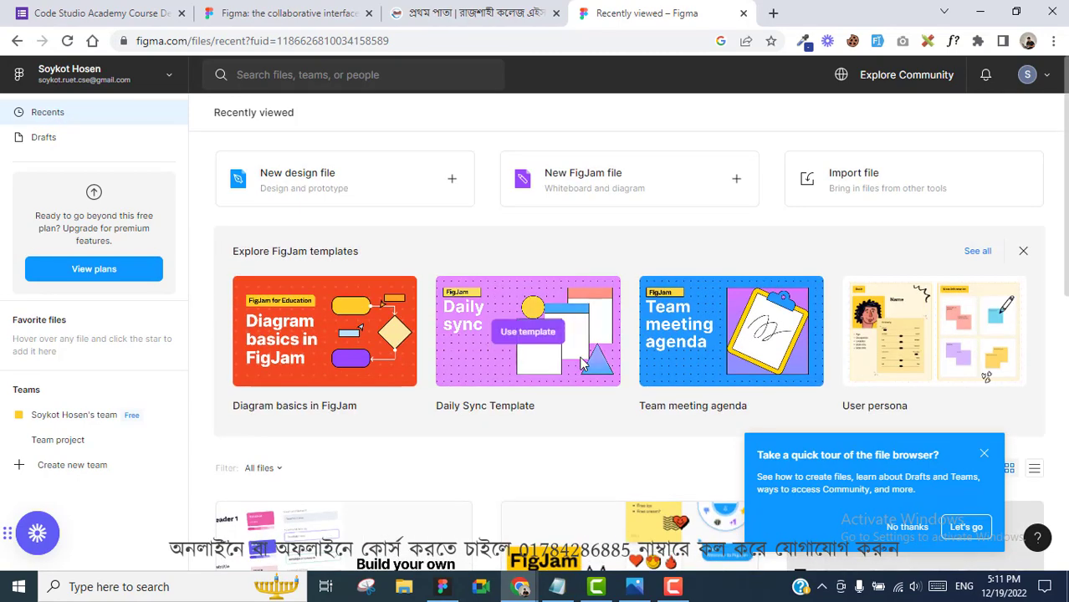
scroll(699, 338, down, 3)
scroll(699, 338, down, 3)
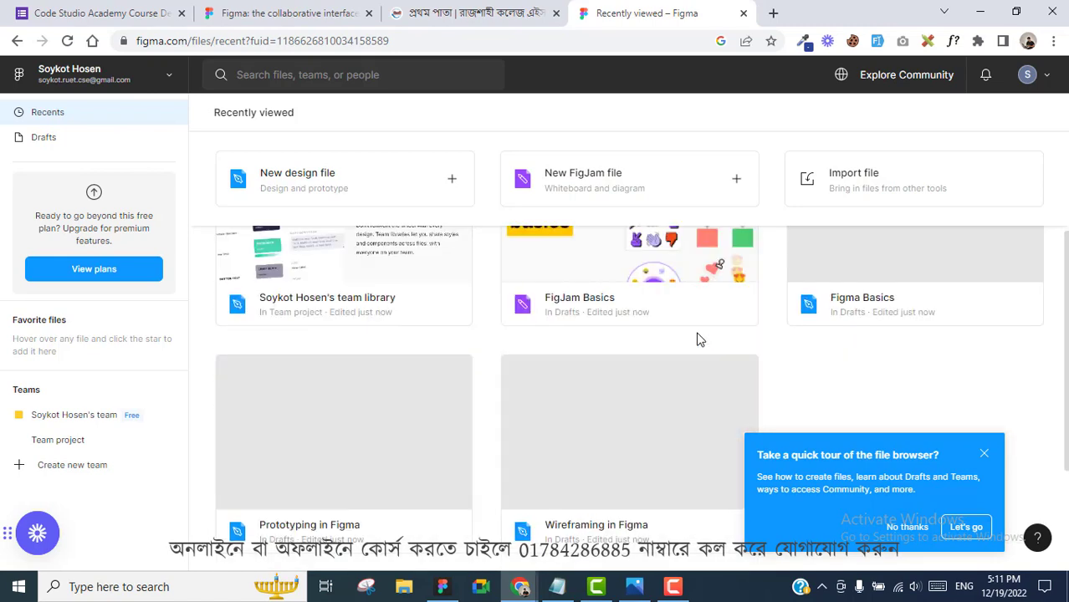
scroll(699, 339, up, 2)
scroll(699, 338, up, 2)
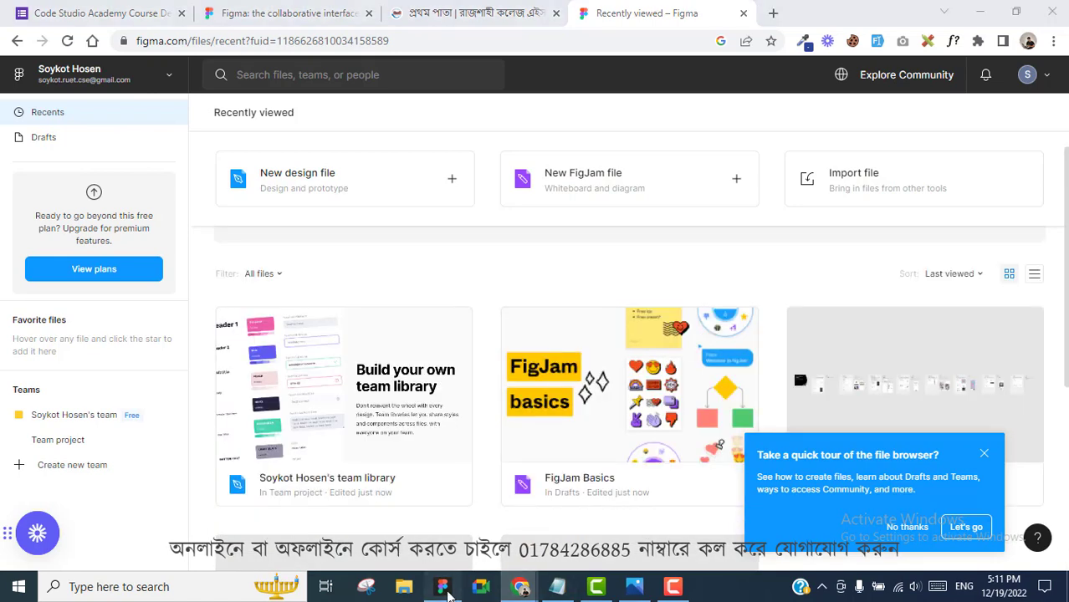
Step: Switch to the Figma desktop app, go to its home page and clear the file search
click(442, 586)
click(16, 15)
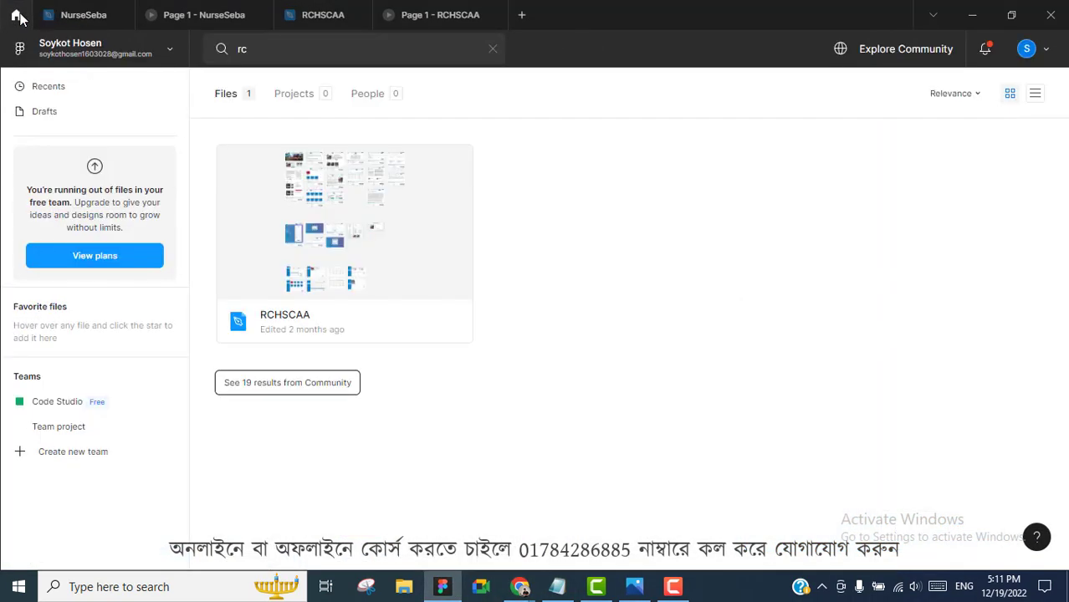
click(493, 49)
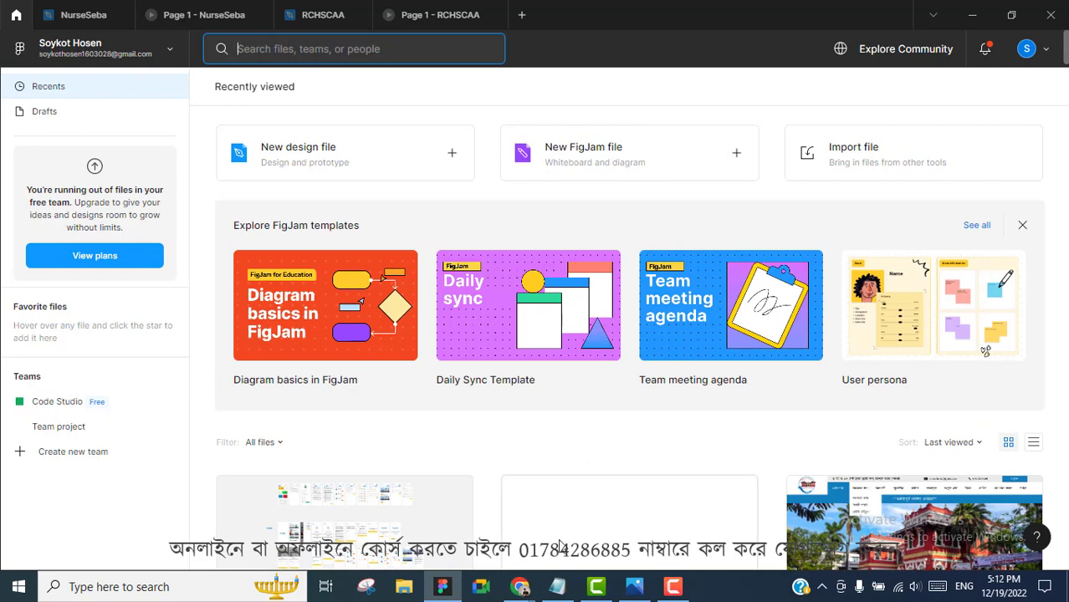
Step: Close the incognito browser window with the Figma login page and return to the Figma desktop app
click(519, 586)
click(569, 522)
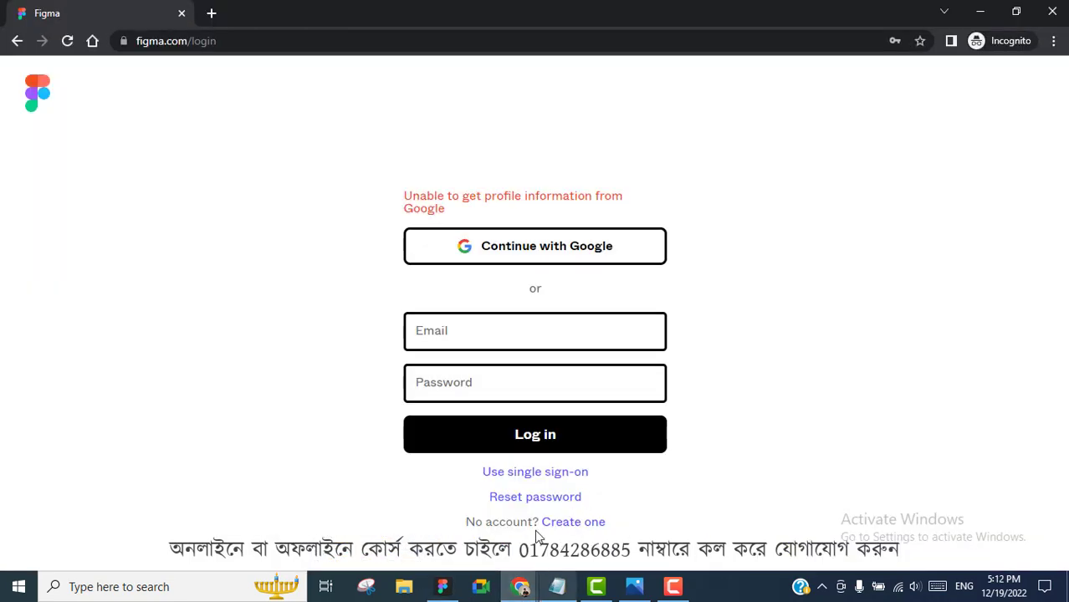
click(1053, 12)
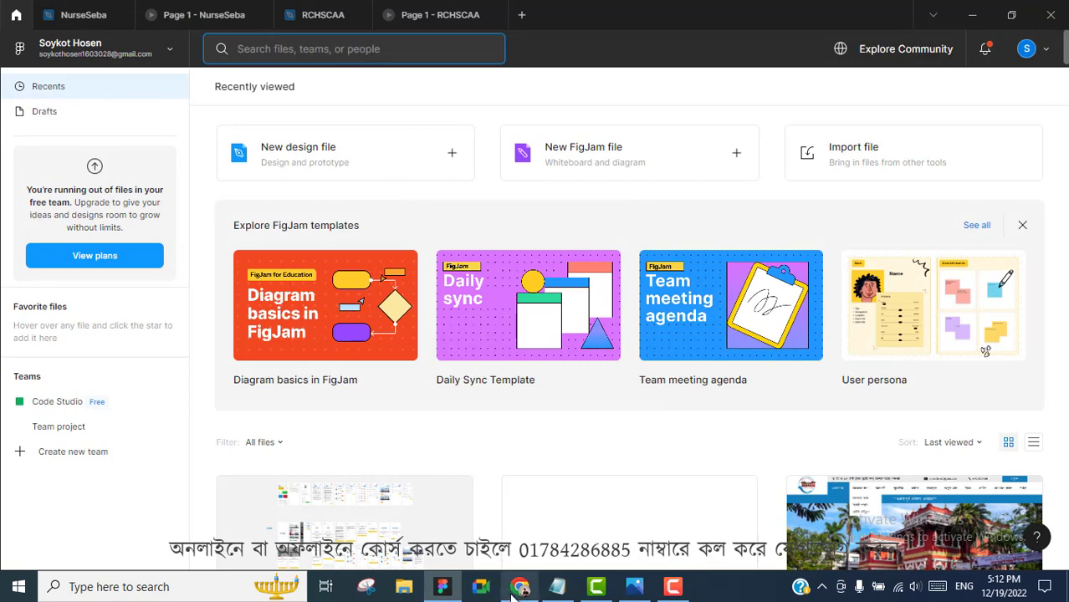
click(519, 586)
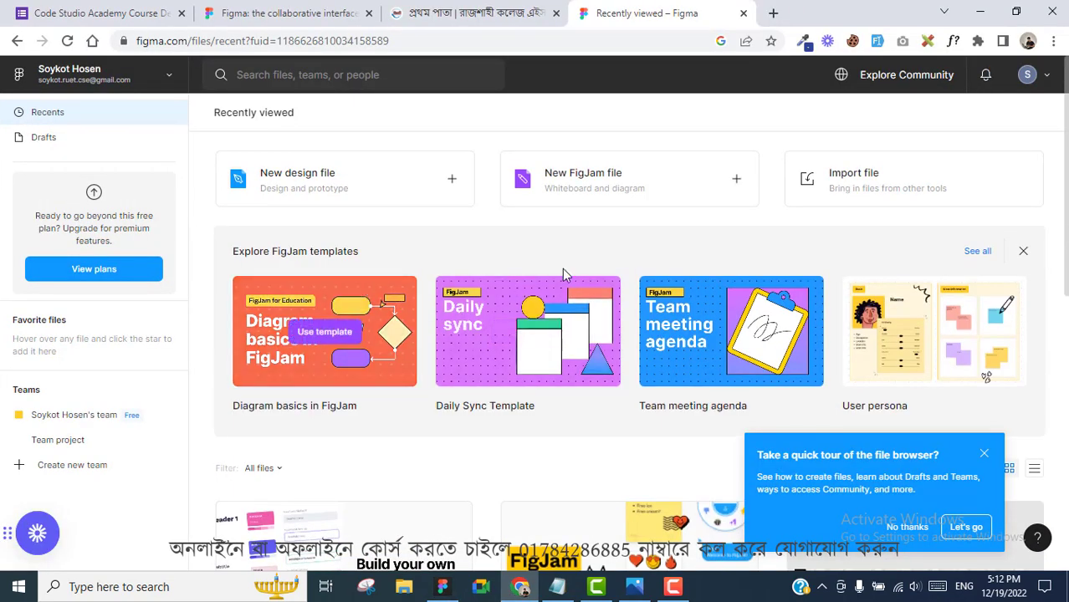
click(442, 586)
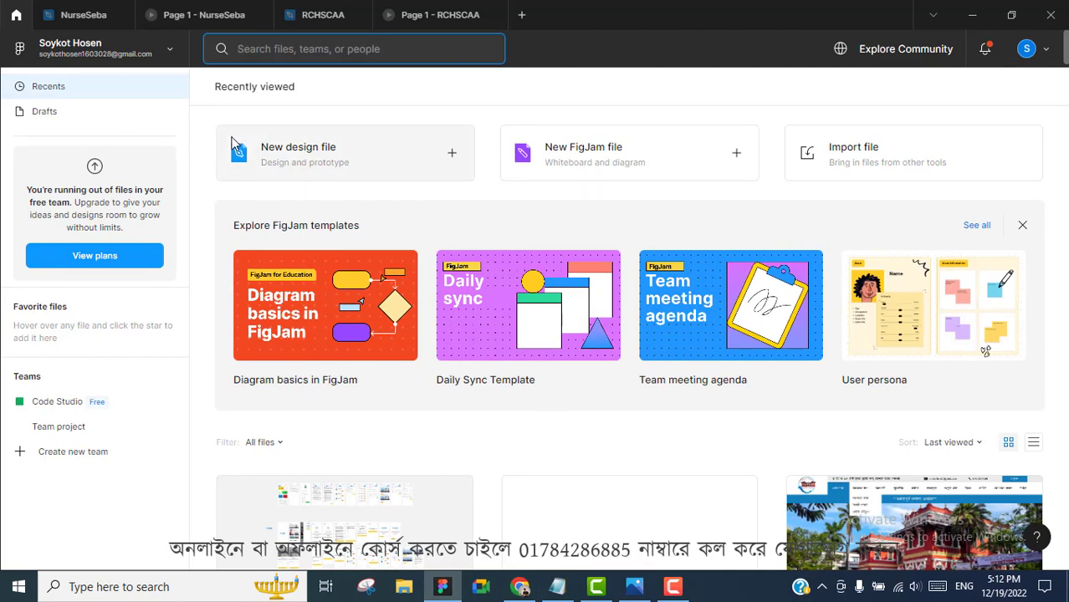
Step: Create a new design file and rename it "UI UX Design Crash Course"
click(386, 160)
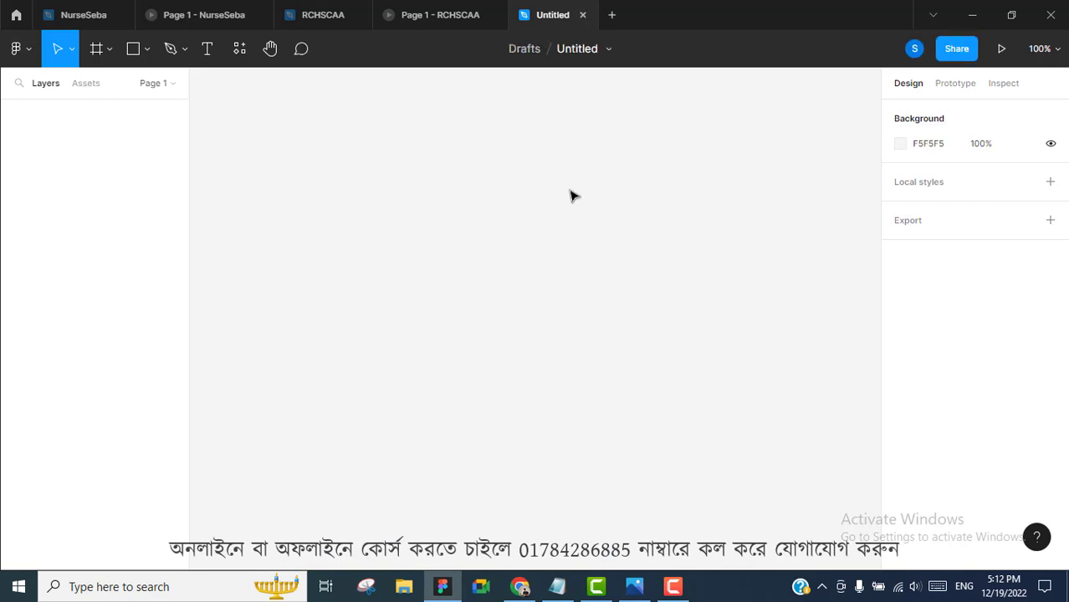
click(593, 50)
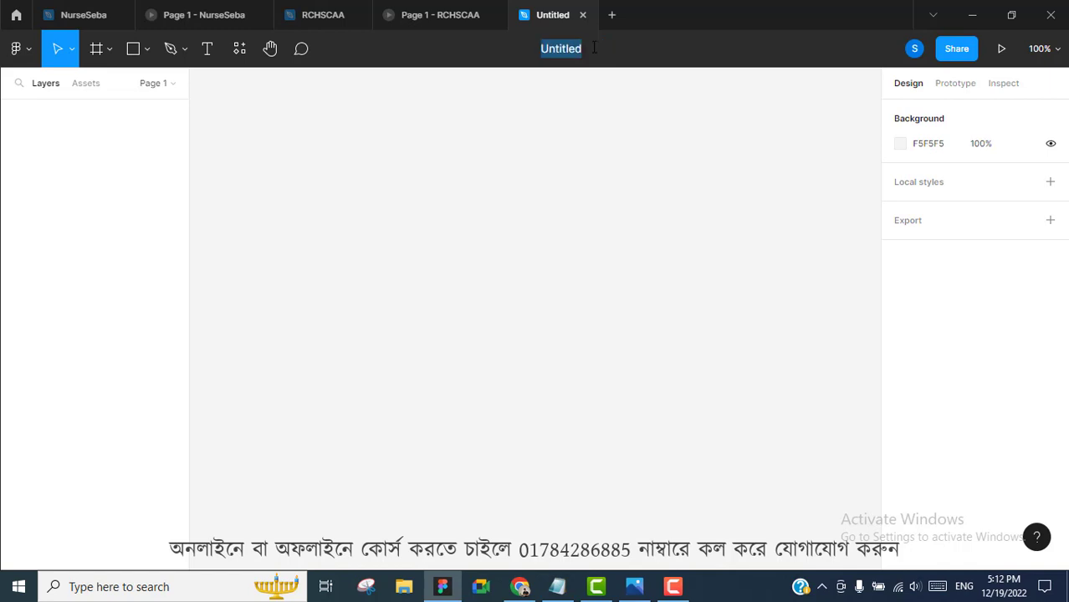
click(588, 115)
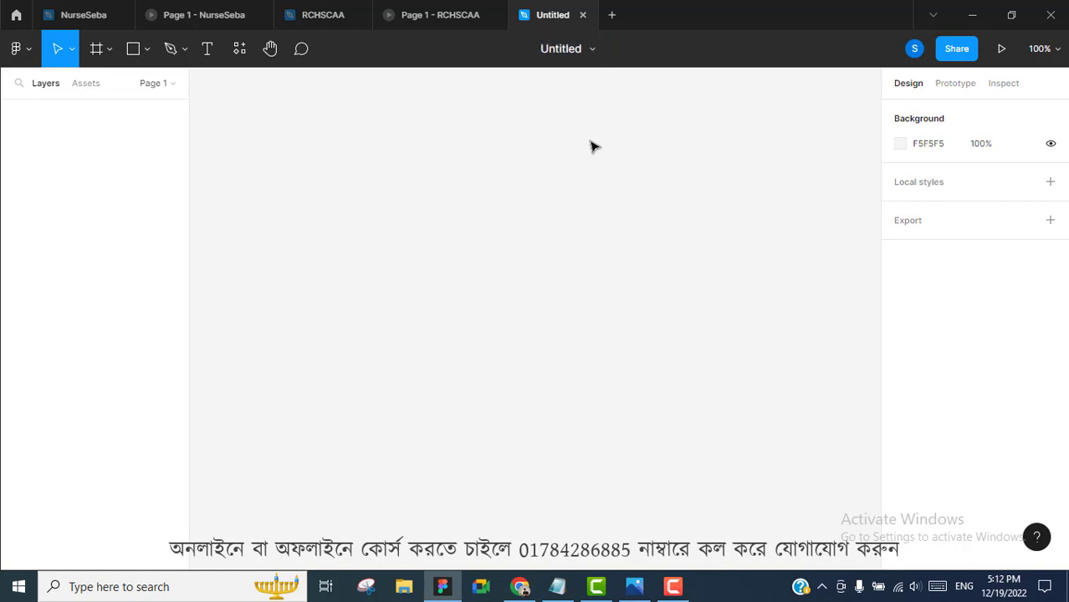
click(587, 49)
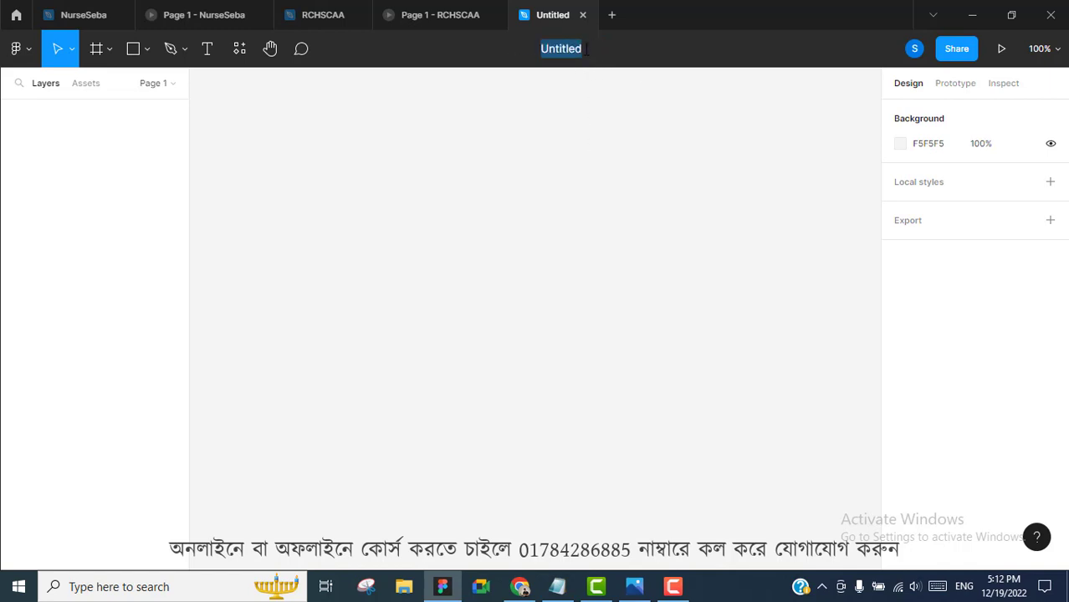
text(c)
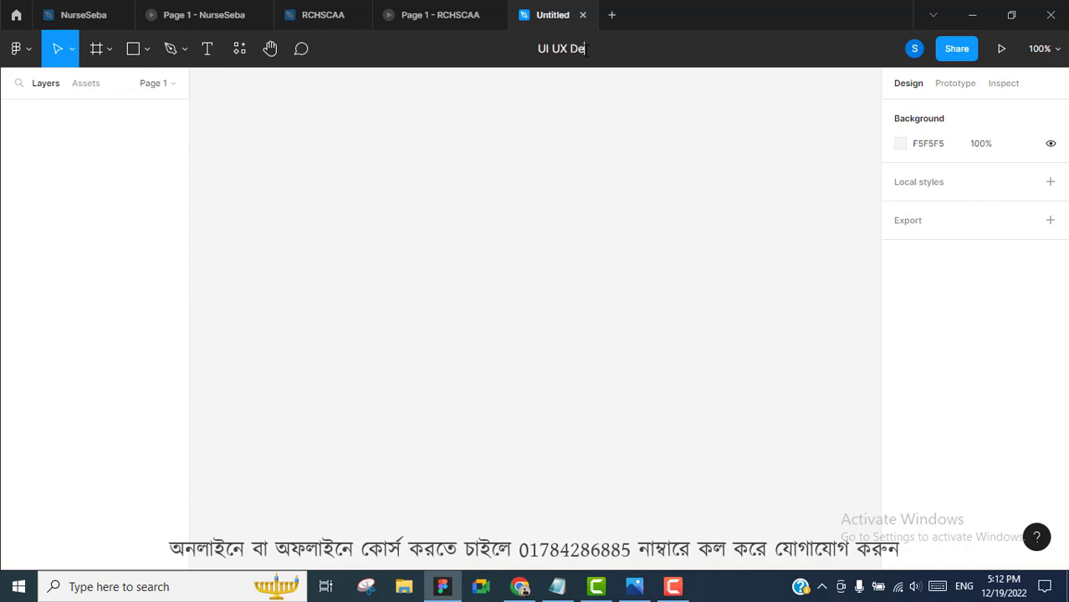
text(sign C)
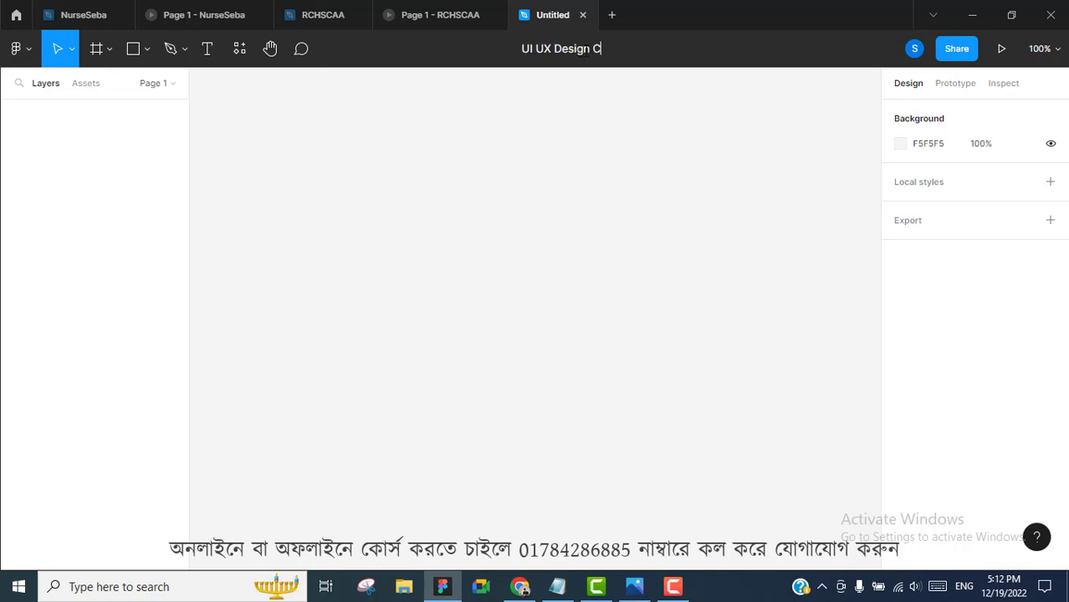
text(rash )
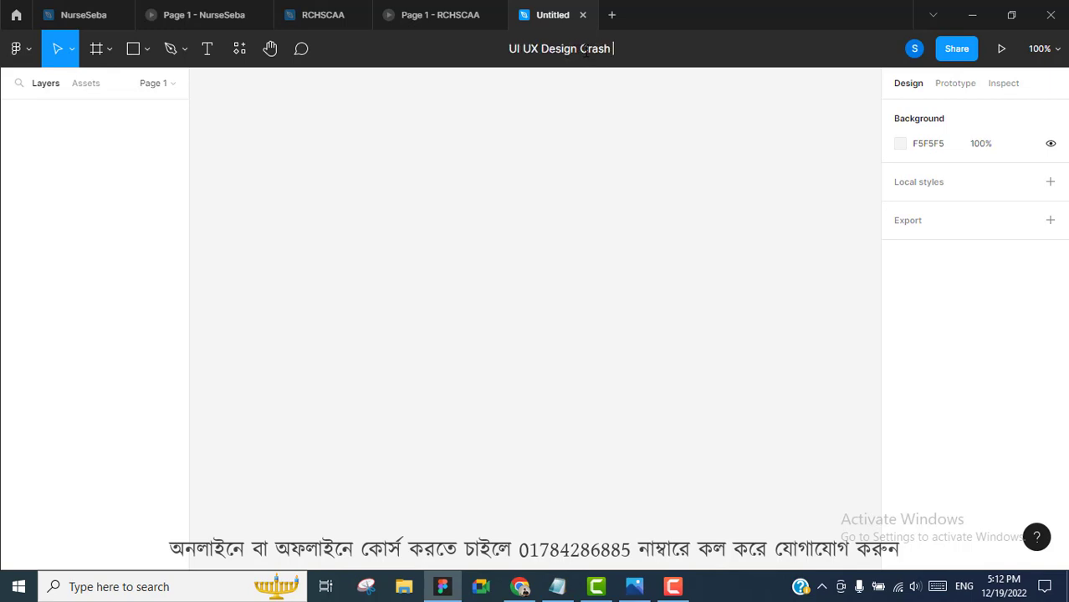
text(Course)
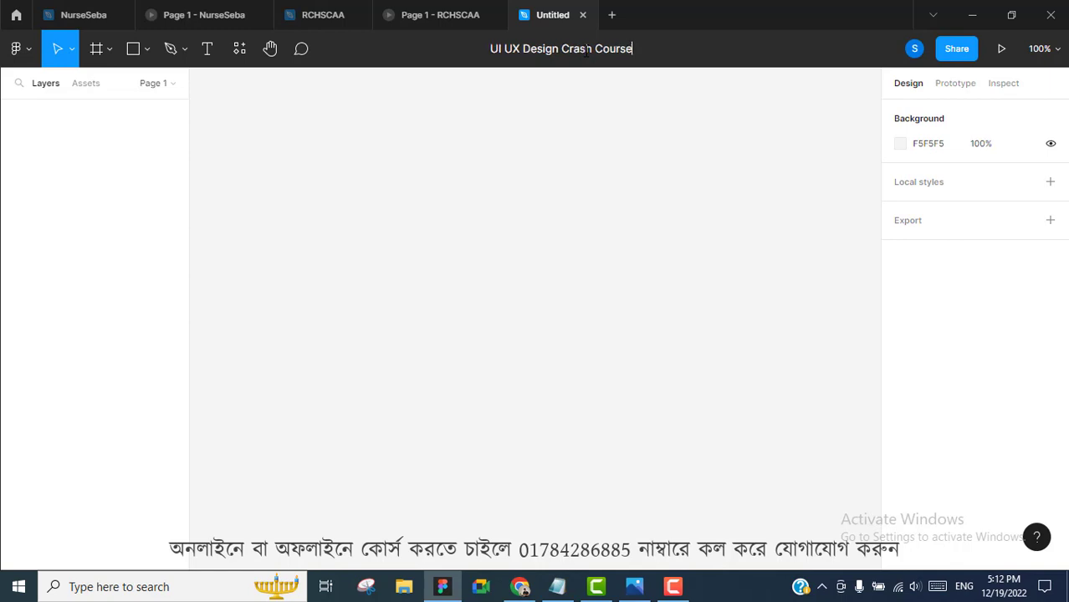
key(Return)
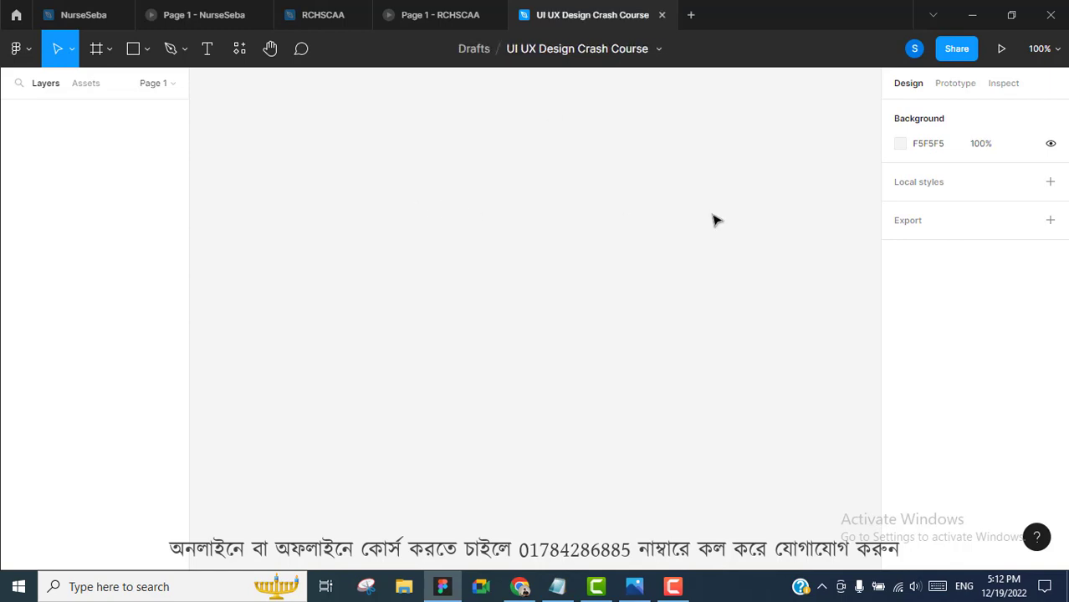
Step: Change the page background colour to F5F3F3
click(903, 144)
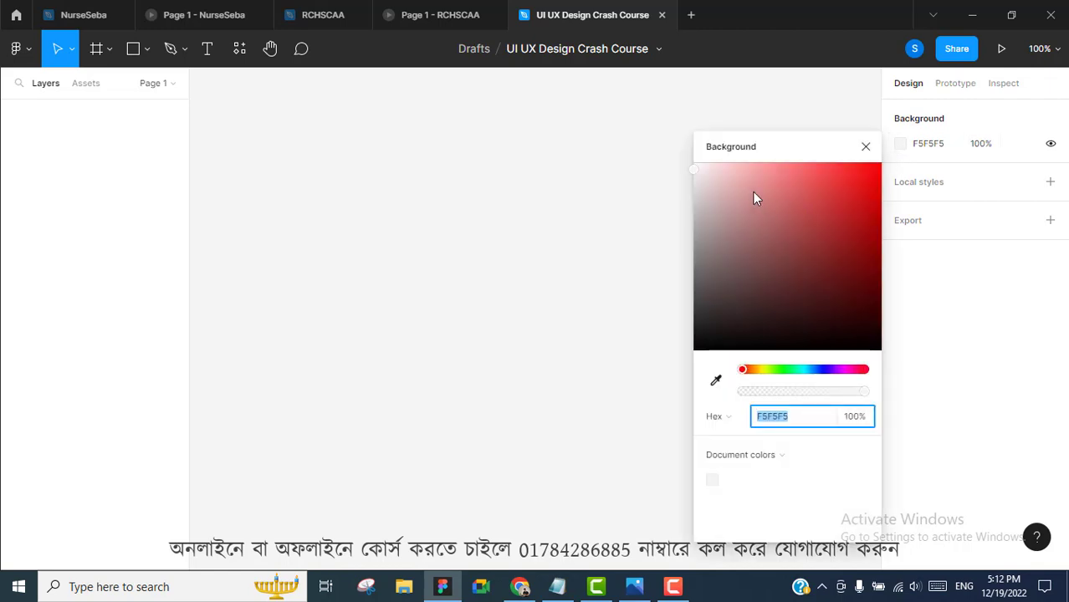
click(693, 172)
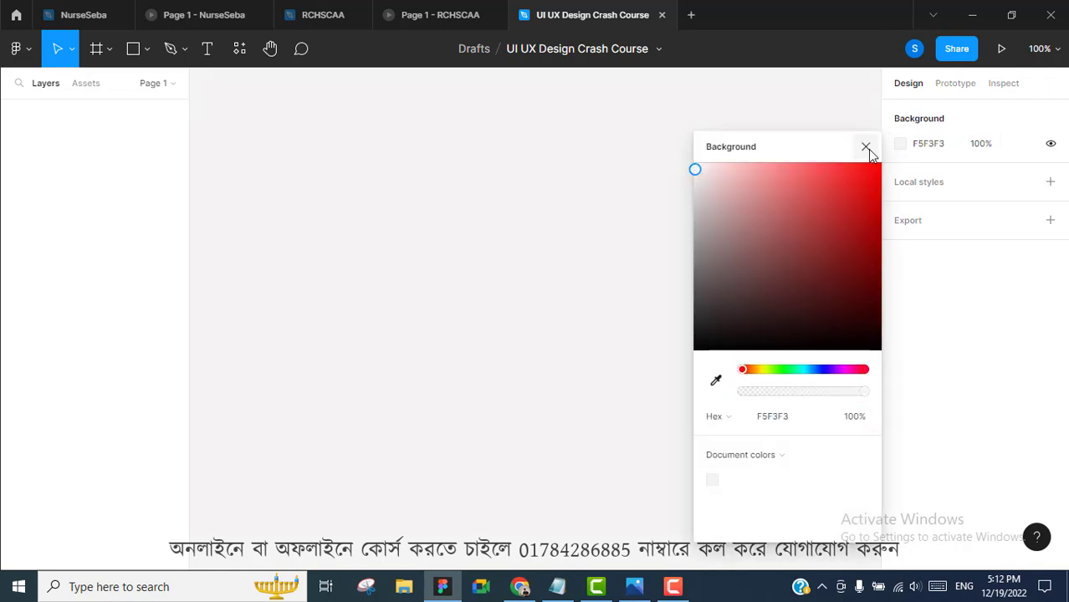
click(865, 149)
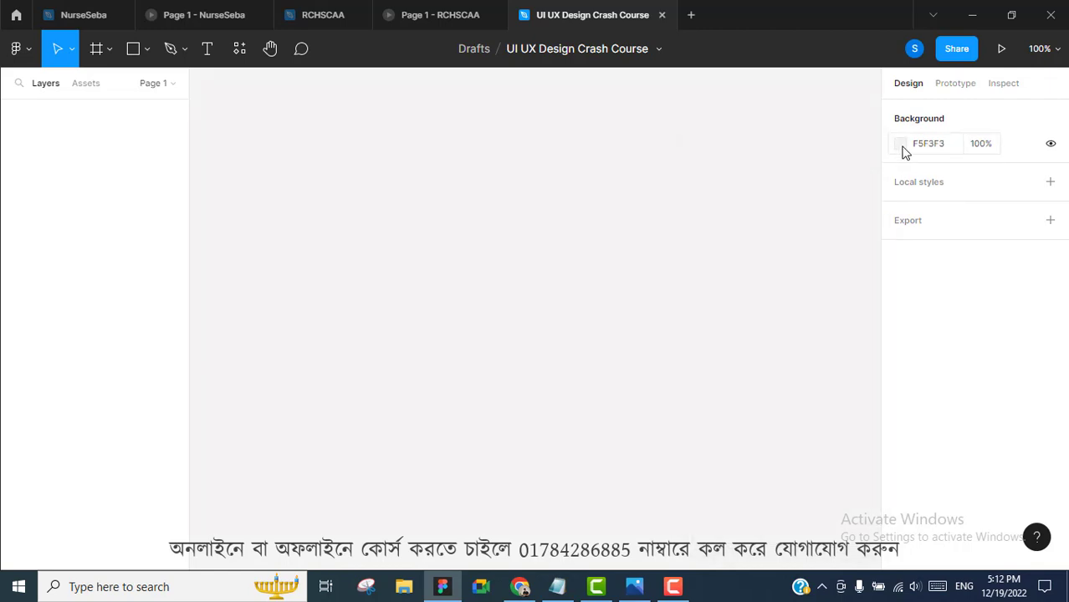
Step: Try a red page background, E51B1B, and settle on light grey E5E5E5
click(901, 145)
click(859, 182)
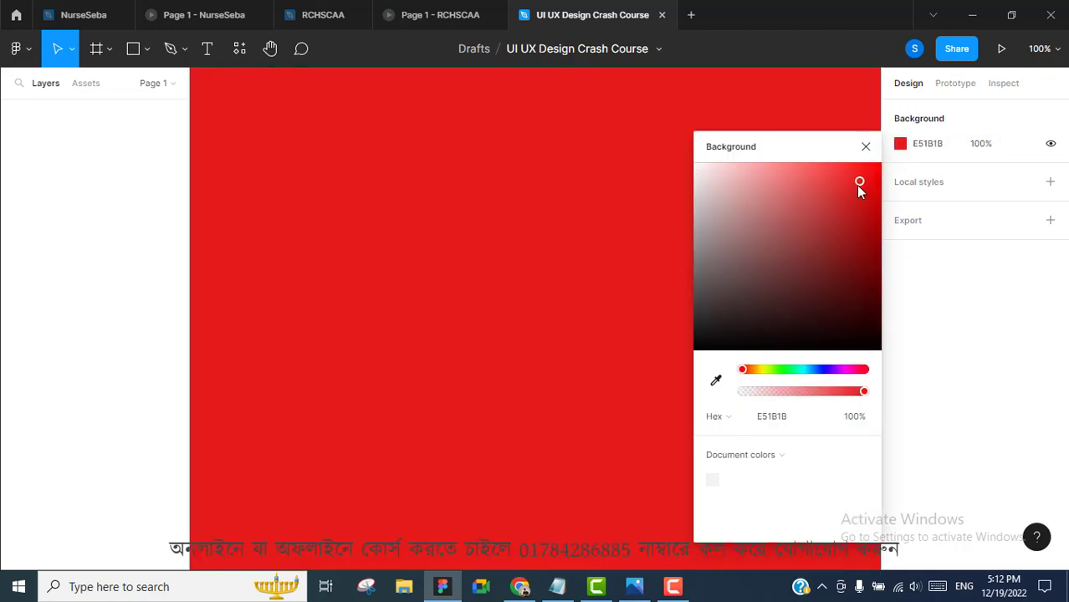
drag(855, 185, 694, 185)
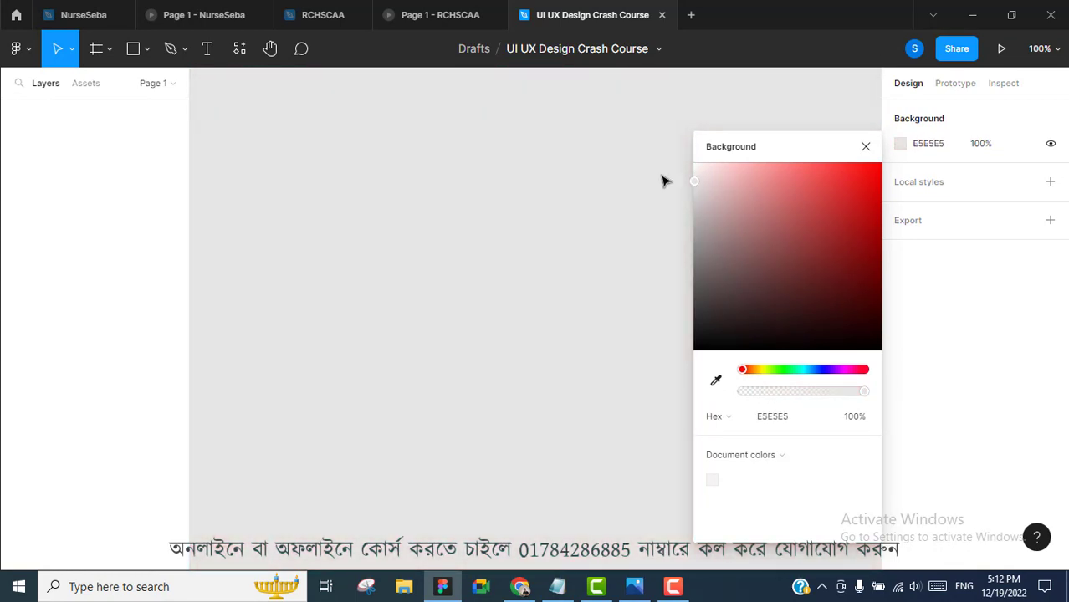
click(865, 146)
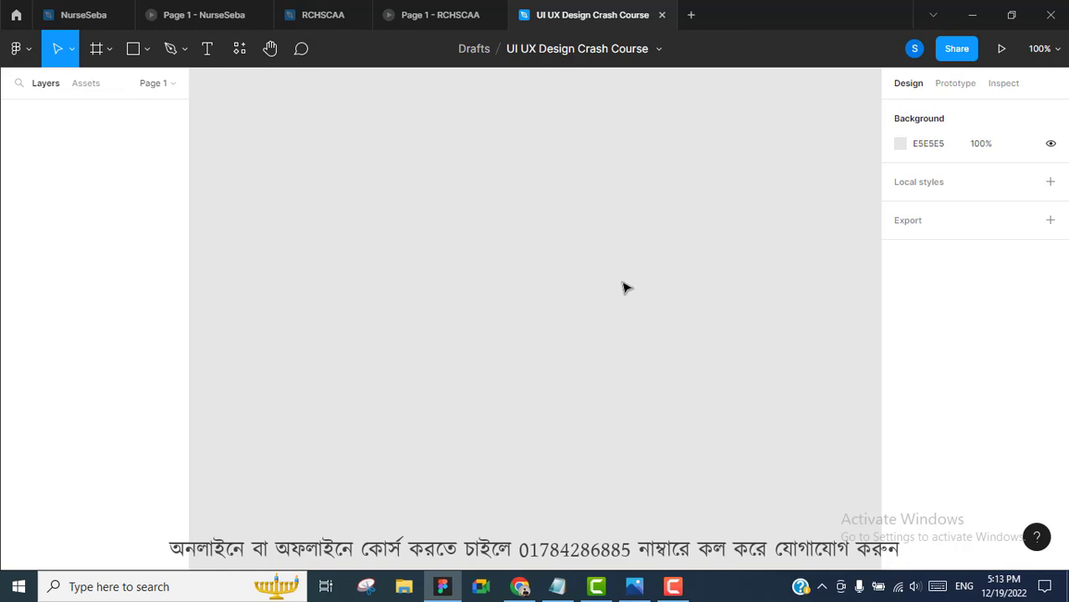
Step: Draw a rectangle about 391 × 292 in the upper middle of the empty canvas
click(148, 48)
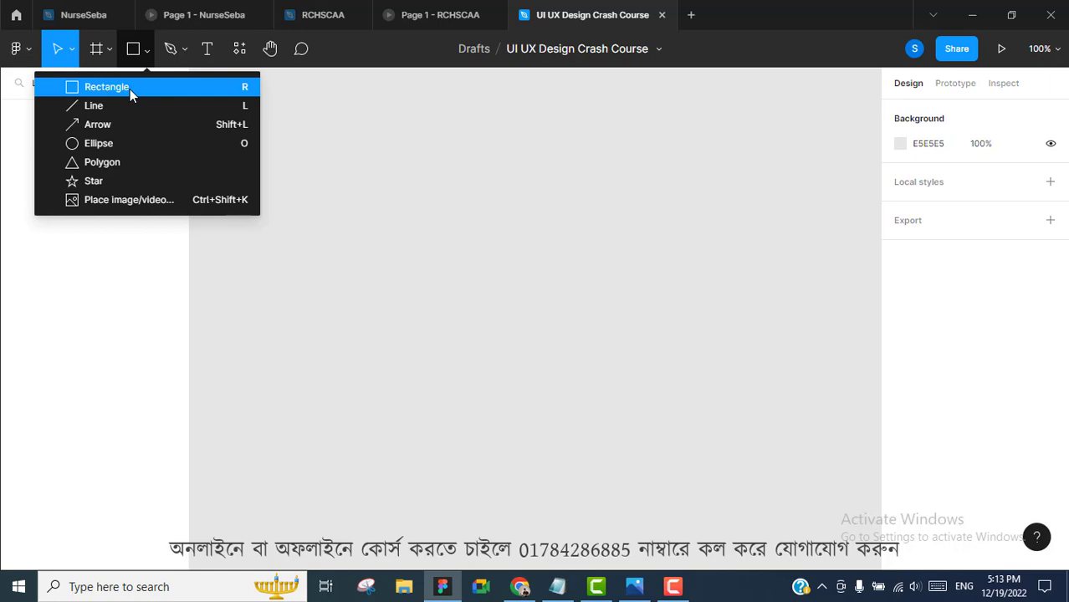
click(123, 90)
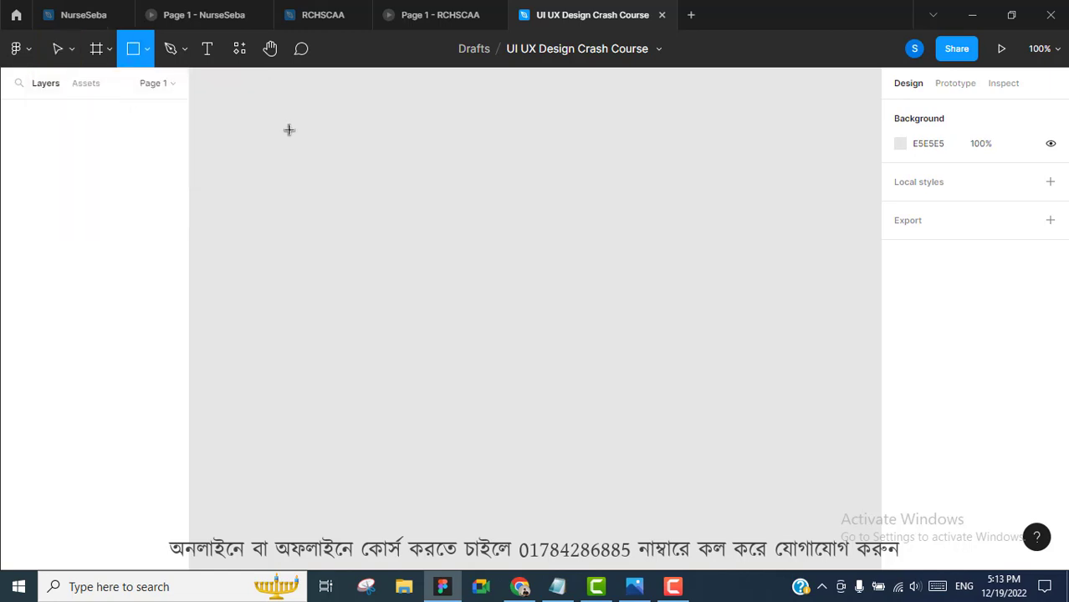
mouse_move(353, 117)
mouse_down()
mouse_move(434, 215)
mouse_move(563, 317)
mouse_move(660, 345)
mouse_up()
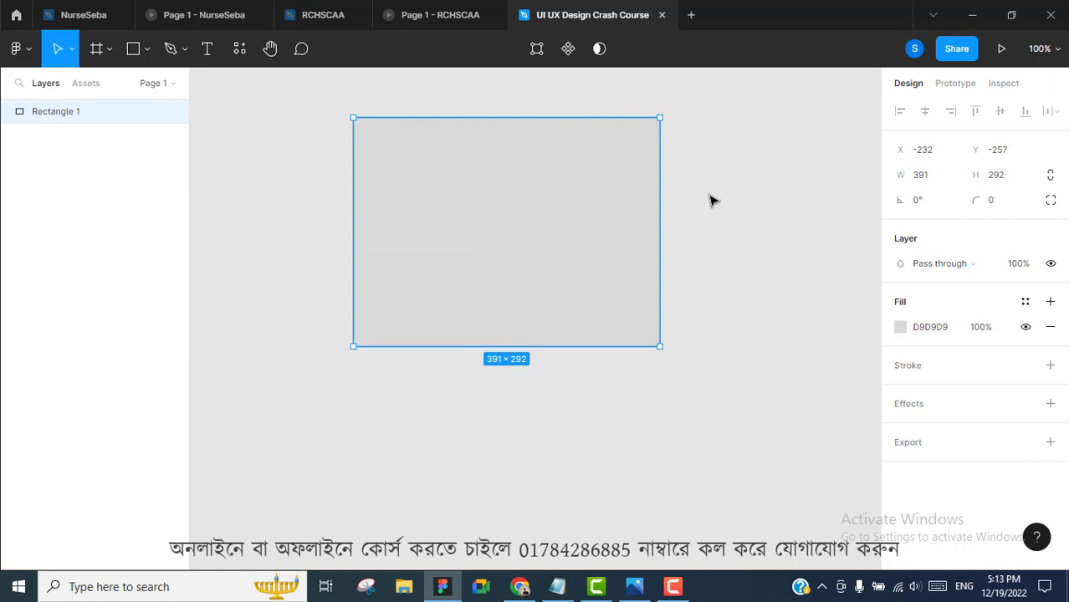
Step: Draw a second rectangle about 331 × 281 below the first one
click(147, 50)
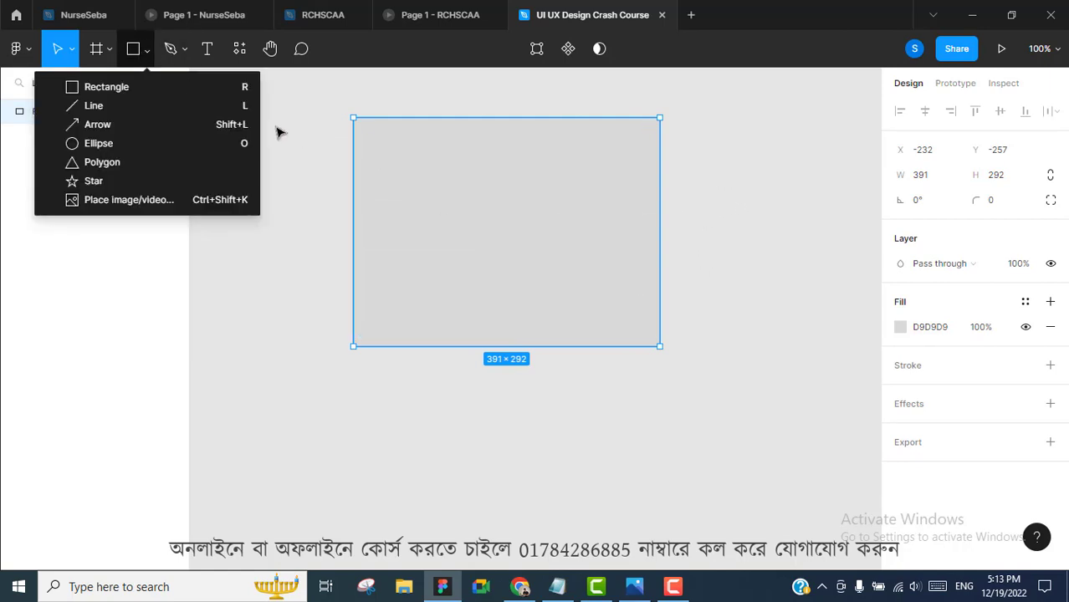
click(129, 90)
scroll(482, 183, down, 3)
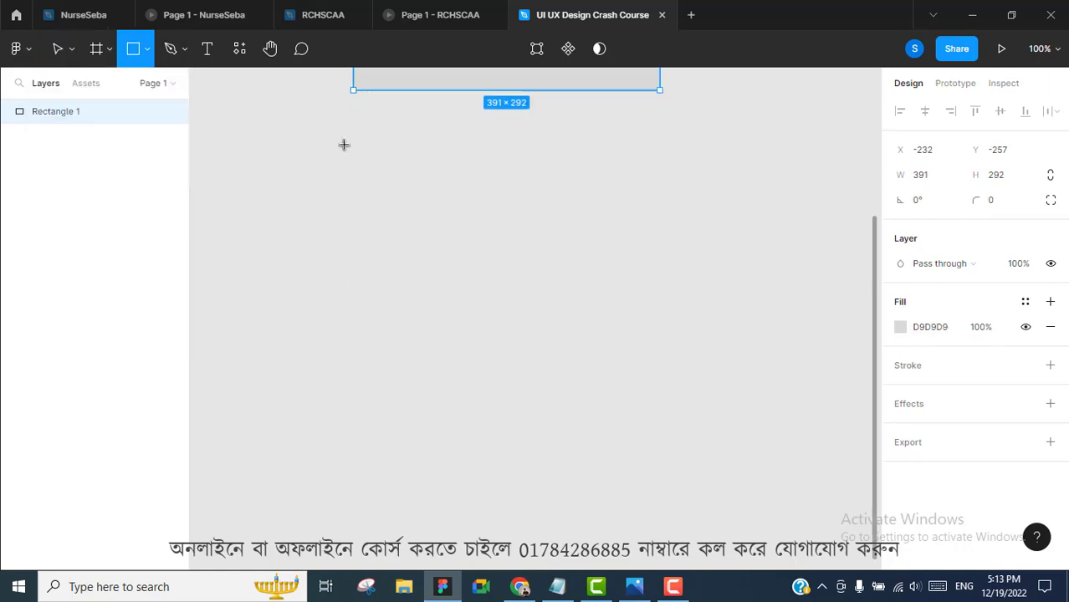
mouse_move(305, 141)
mouse_down()
mouse_move(360, 215)
mouse_move(510, 310)
mouse_move(565, 361)
mouse_up()
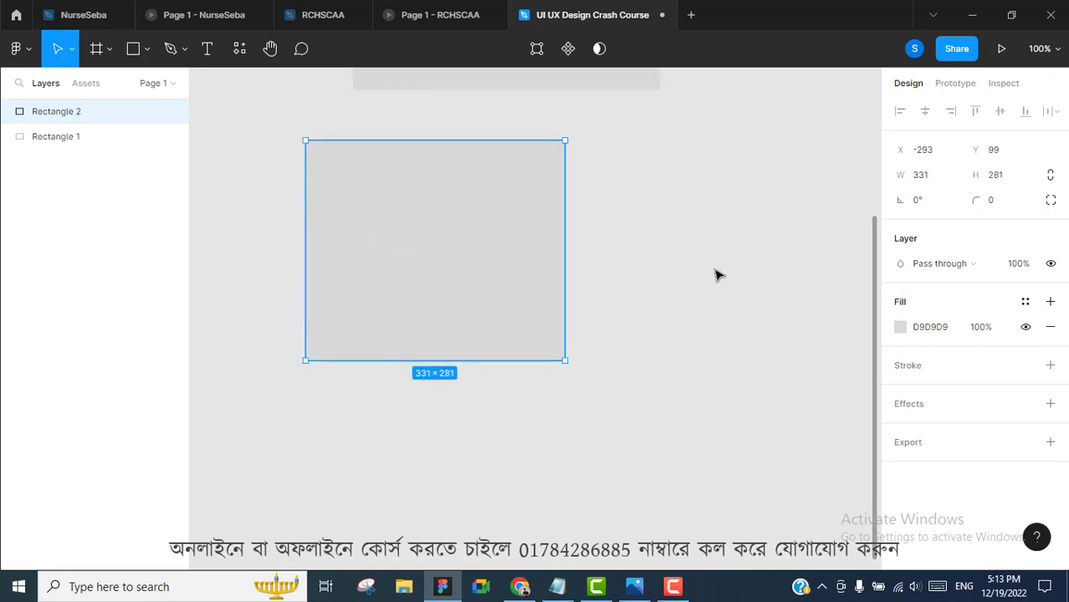
Step: Move the lower rectangle to about X -237, Y 82, nearly in line with the upper rectangle's left edge
scroll(717, 274, up, 5)
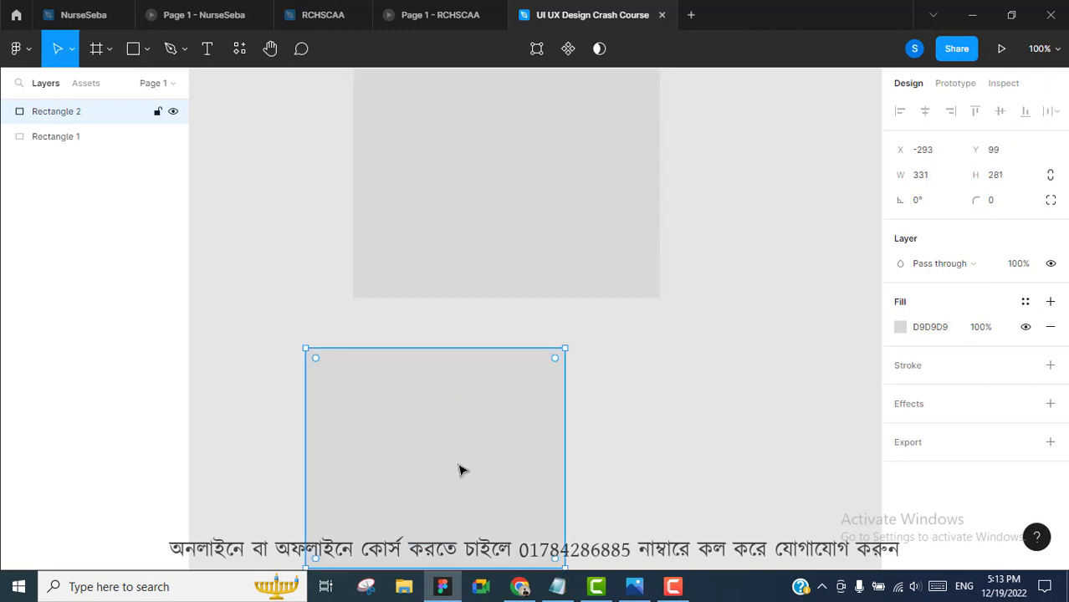
drag(459, 468, 505, 454)
scroll(546, 405, up, 1)
click(566, 238)
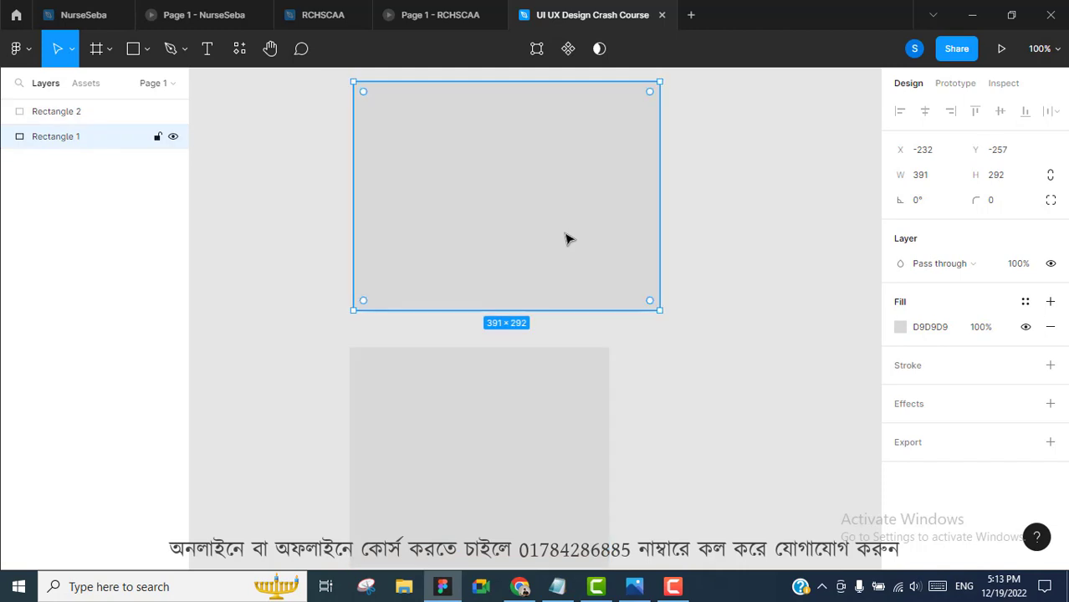
click(513, 475)
click(708, 398)
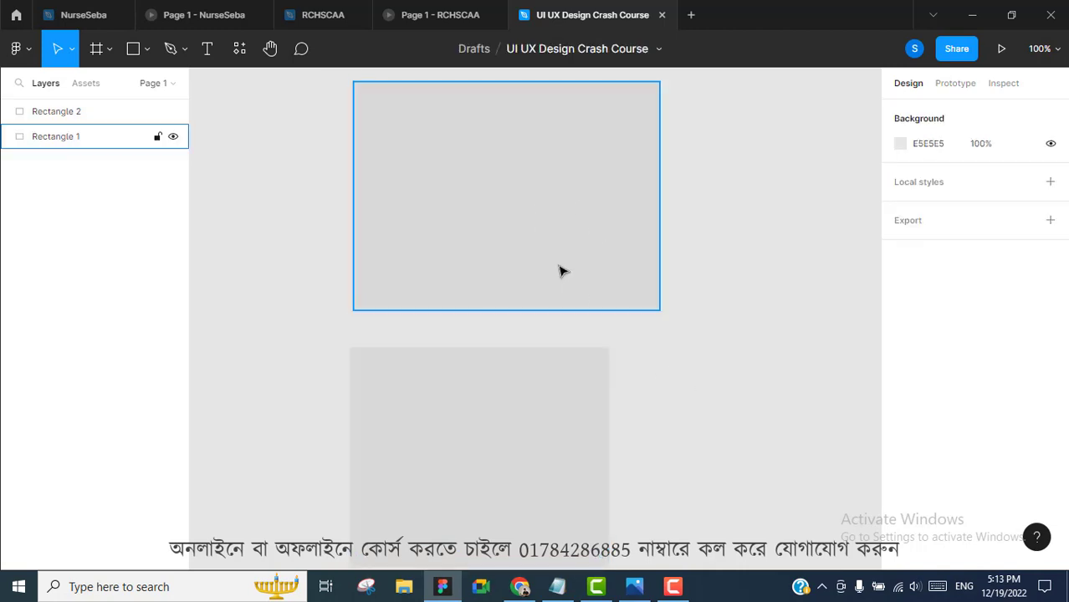
scroll(563, 270, up, 1)
double_click(560, 262)
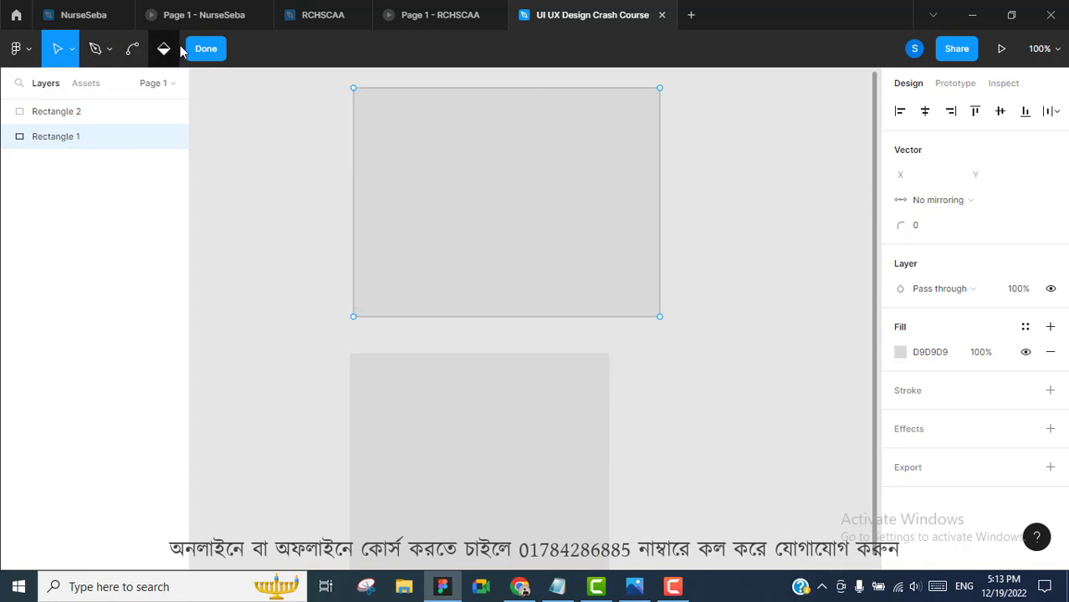
click(211, 54)
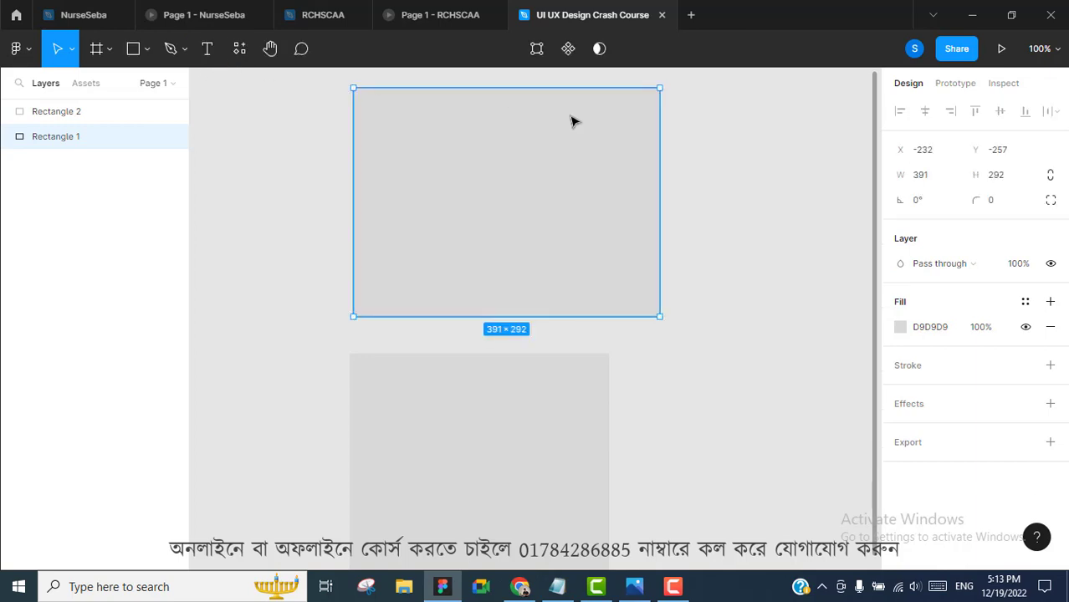
click(748, 230)
Step: Move the lower rectangle to X -202, Y 85, centred beneath the upper rectangle
scroll(402, 403, down, 4)
click(402, 402)
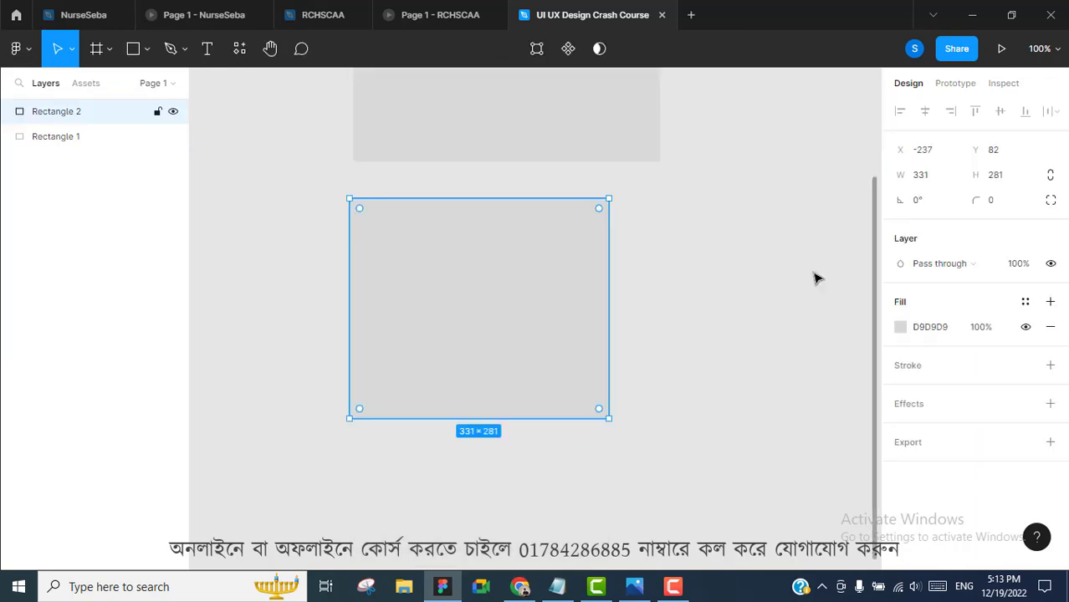
scroll(845, 268, up, 1)
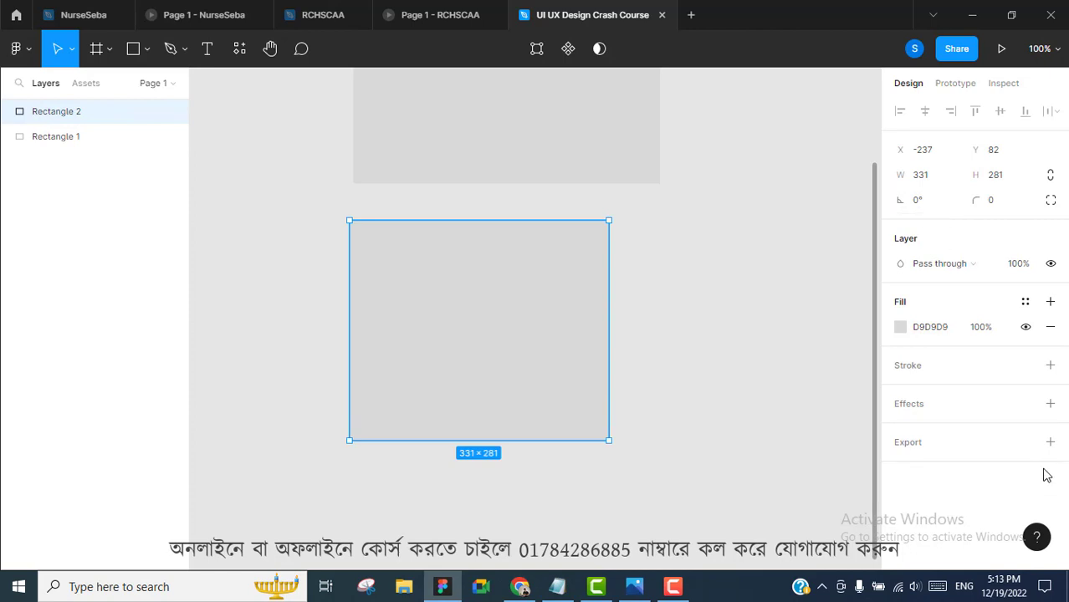
drag(519, 332, 527, 332)
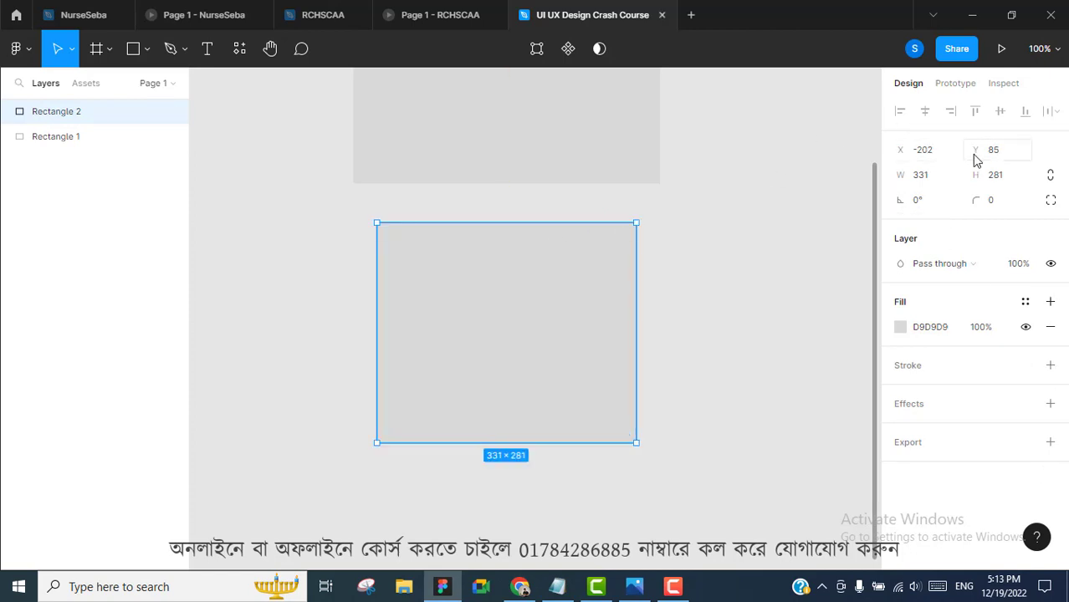
Step: Shift the lower rectangle to the right by raising its X position to -167
click(939, 155)
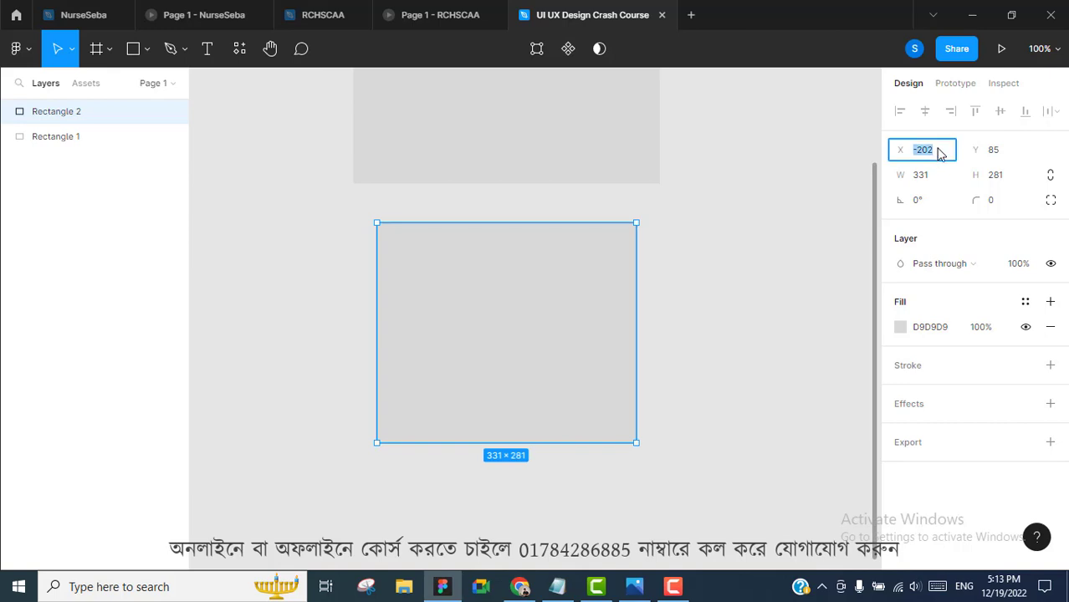
key(Up)
key(Up)
key(Up)
key(Up)
key(Up)
key(Up)
key(Up)
key(Up)
key(Up)
key(Up)
key(Up)
key(Up)
key(Up)
key(Up)
key(Up)
key(Up)
key(Up)
key(Up)
key(Up)
key(Up)
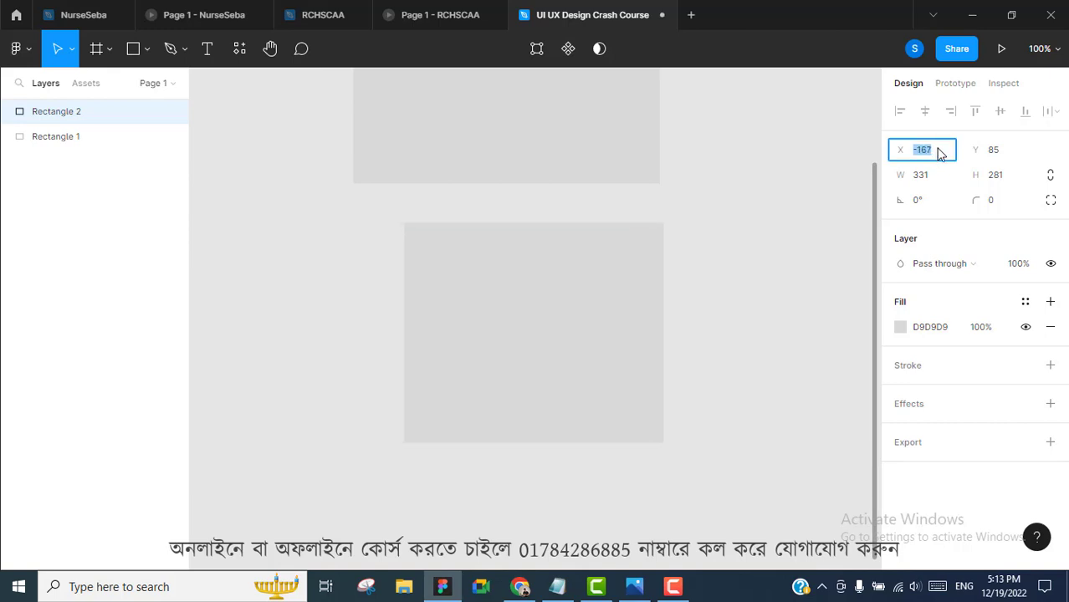
click(820, 262)
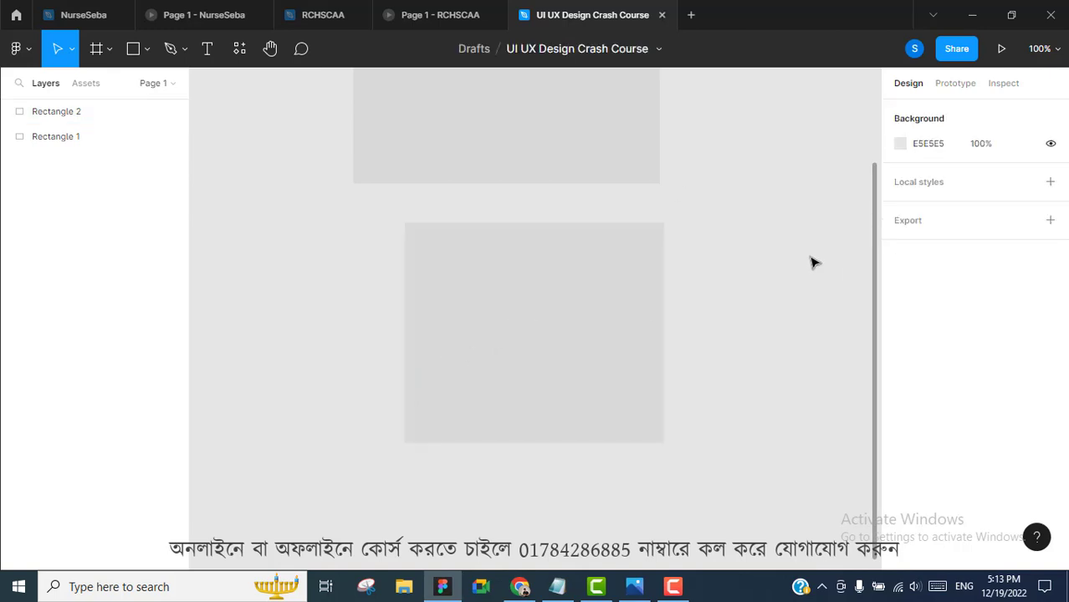
Step: Change the lower rectangle's solid fill colour to crimson red D92243
click(626, 330)
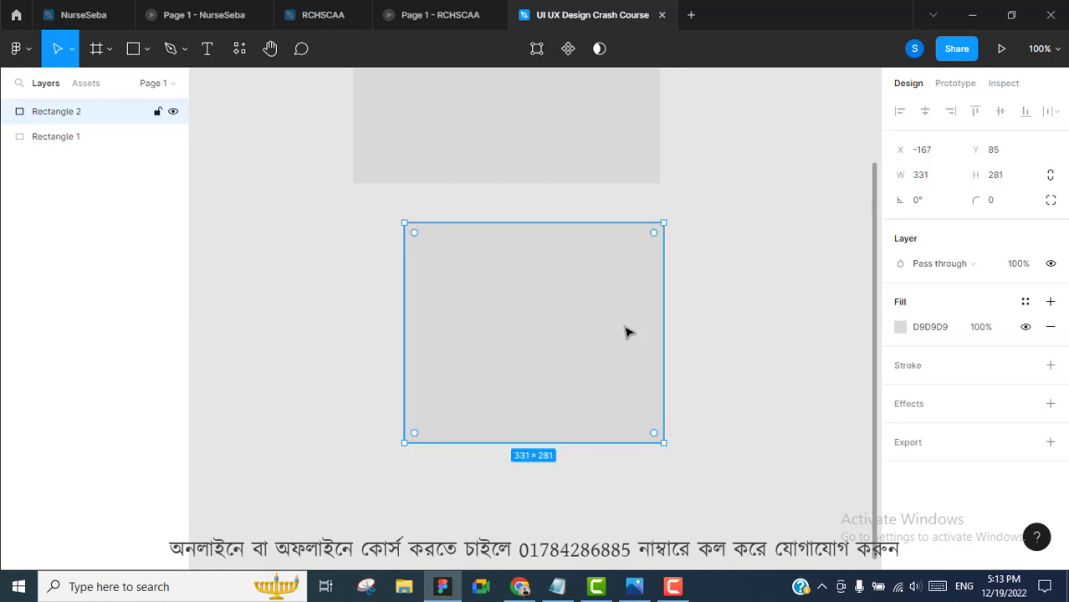
click(901, 327)
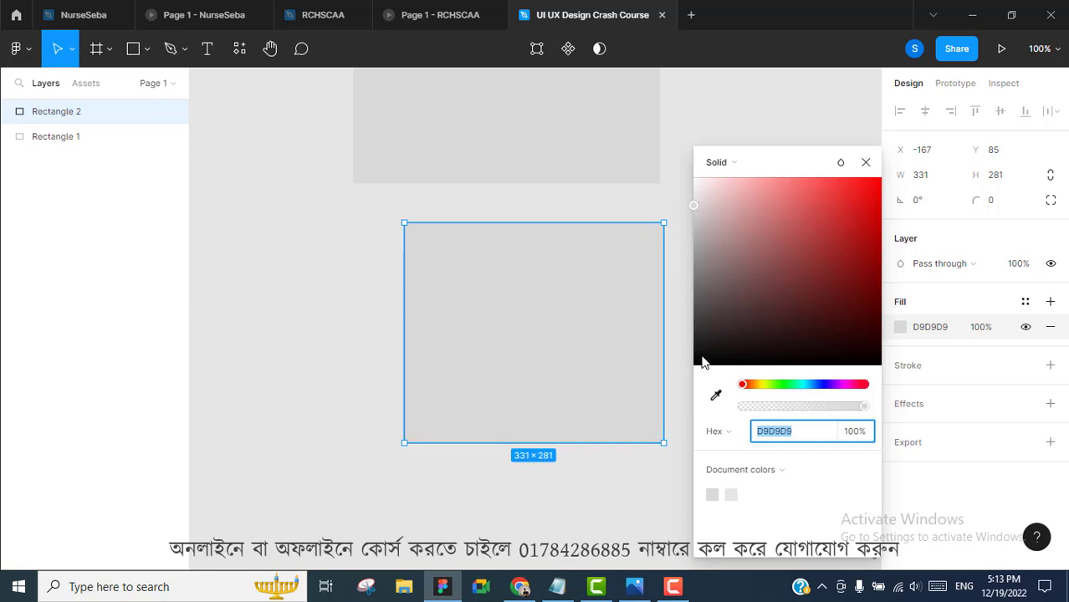
drag(695, 205, 826, 229)
drag(743, 386, 864, 387)
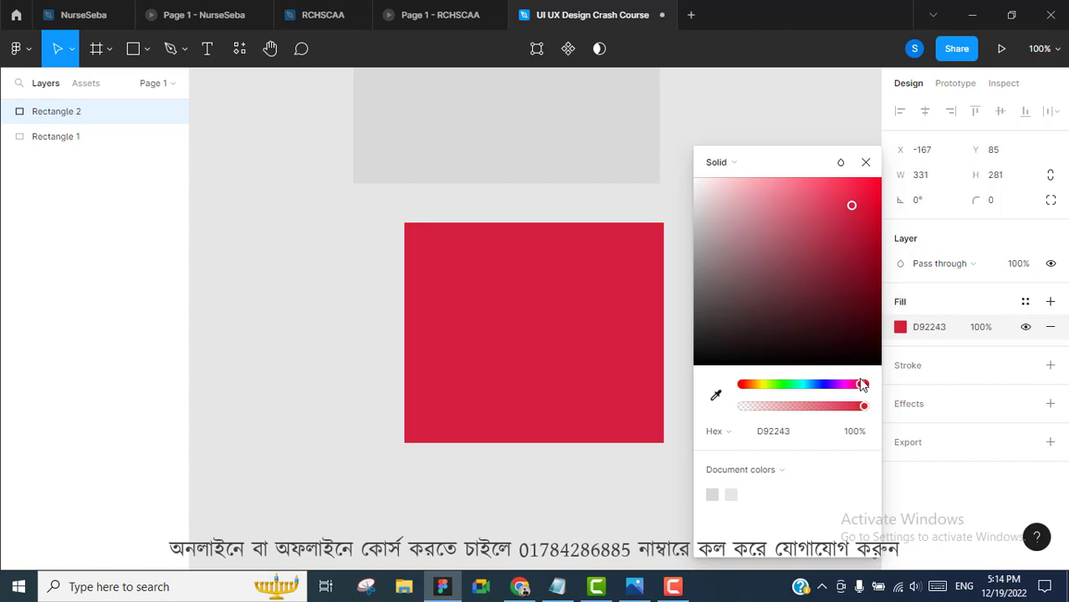
Step: Change the lower rectangle's solid fill to a more saturated red, DA092F, and close the colour picker
mouse_move(853, 206)
mouse_down()
mouse_move(873, 217)
mouse_move(874, 204)
mouse_up()
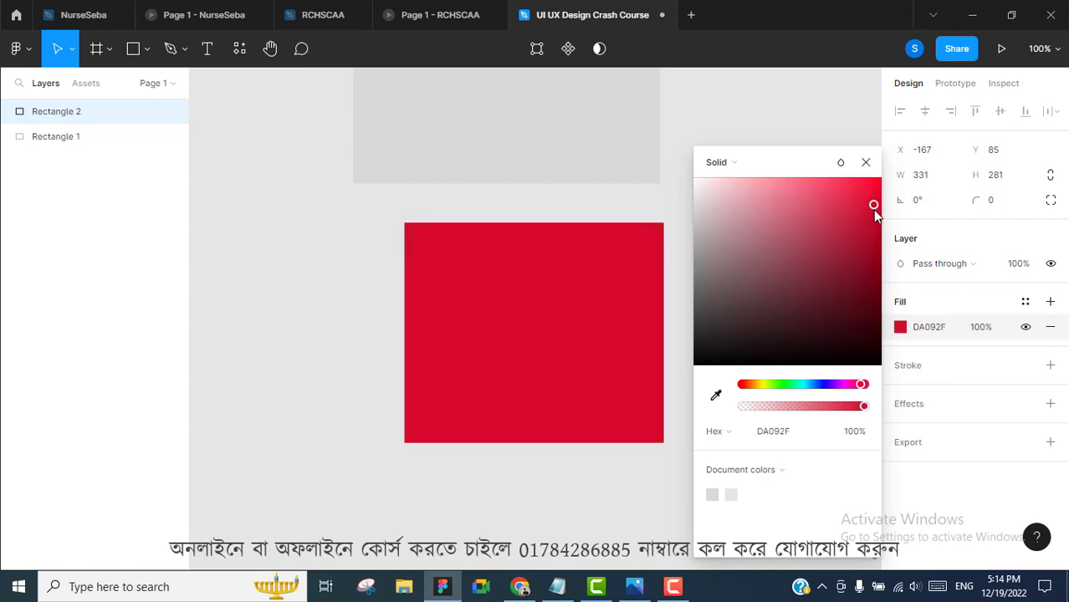
click(422, 498)
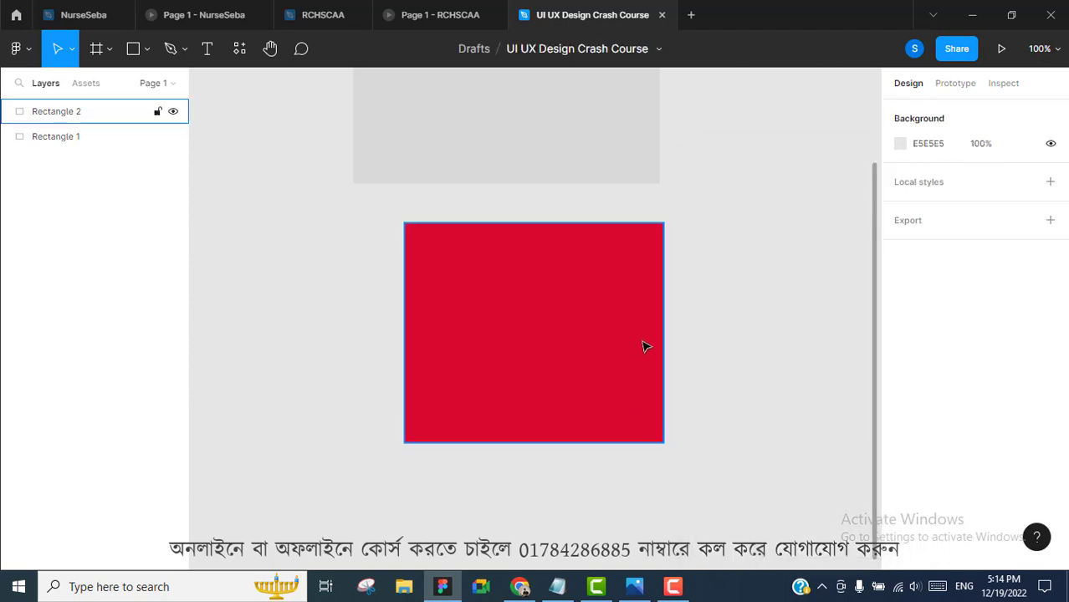
click(653, 304)
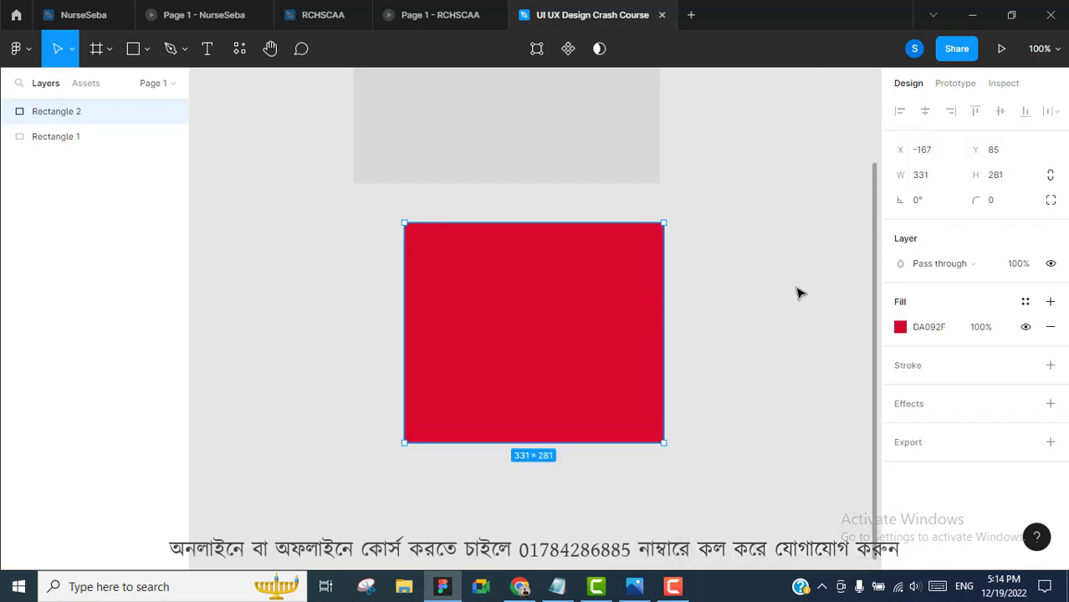
click(832, 377)
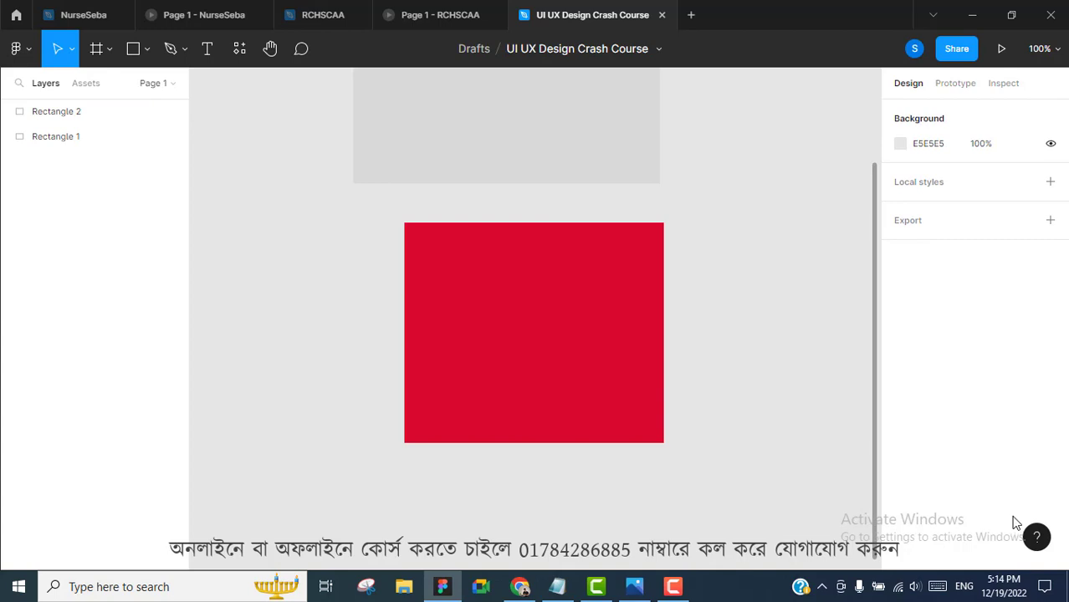
Step: Nudge the red rectangle to the right by raising its X position to -156
click(434, 314)
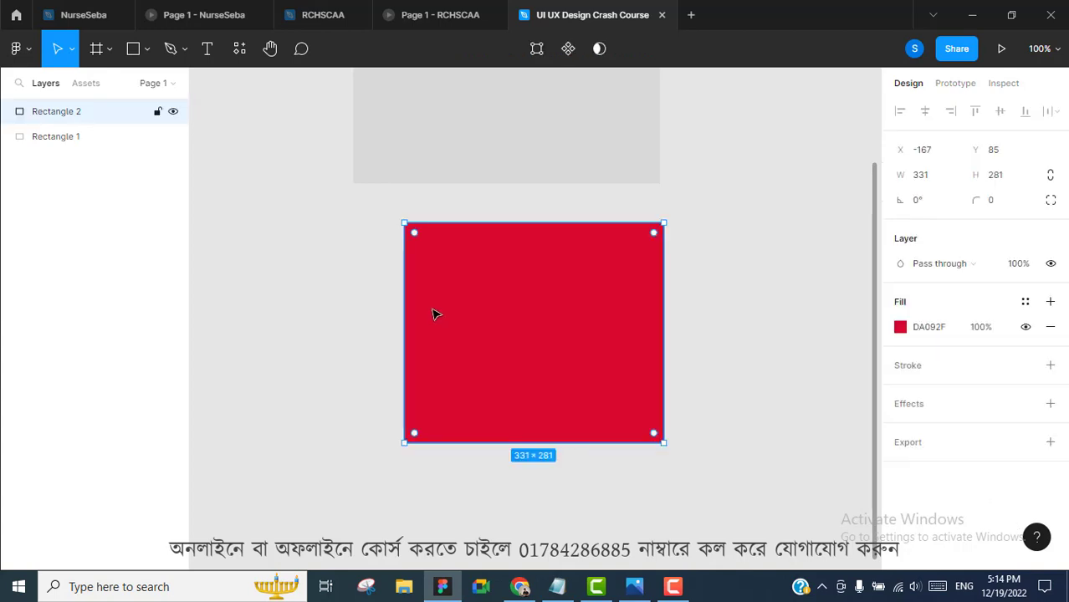
click(928, 156)
key(Up)
key(Up)
key(Up)
key(Up)
key(Up)
key(Up)
key(Up)
key(Up)
key(Up)
key(Up)
key(Up)
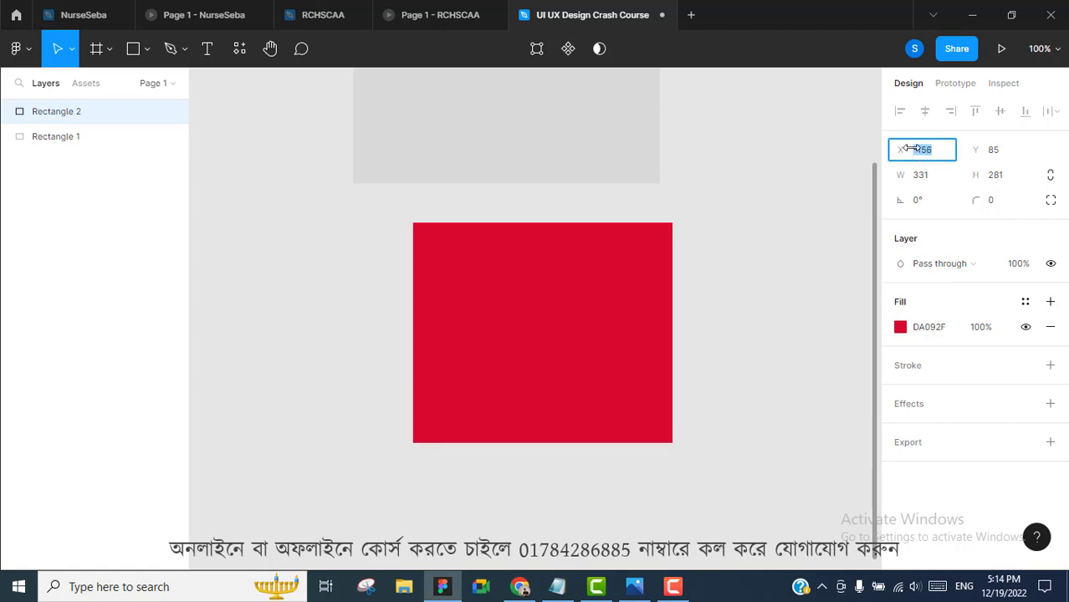
Step: Shift the red rectangle back to the left by lowering its X position to -180
key(Down)
key(Down)
key(Down)
key(Down)
key(Down)
key(Down)
key(Down)
key(Down)
key(Down)
key(Down)
key(Down)
key(Down)
key(Down)
key(Down)
key(Down)
key(Down)
key(Down)
key(Down)
key(Down)
key(Down)
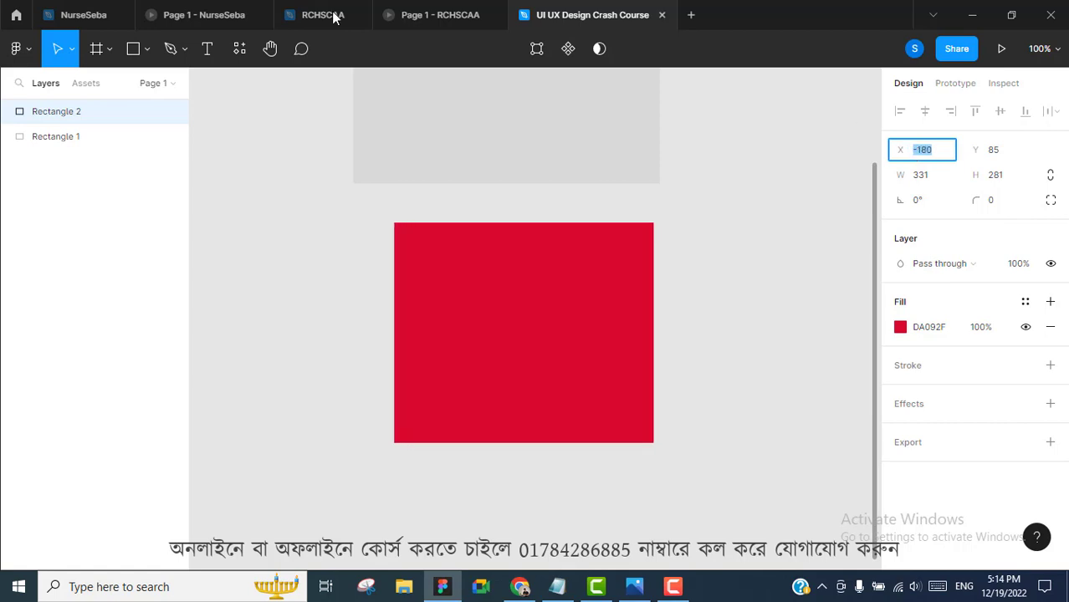
Step: Move the red rectangle freehand down and to the left, to about X -195, Y 102
click(728, 246)
mouse_move(611, 319)
mouse_down()
mouse_move(540, 312)
mouse_move(668, 329)
mouse_move(578, 352)
mouse_move(560, 335)
mouse_move(586, 327)
mouse_move(542, 320)
mouse_move(592, 329)
mouse_up()
click(782, 291)
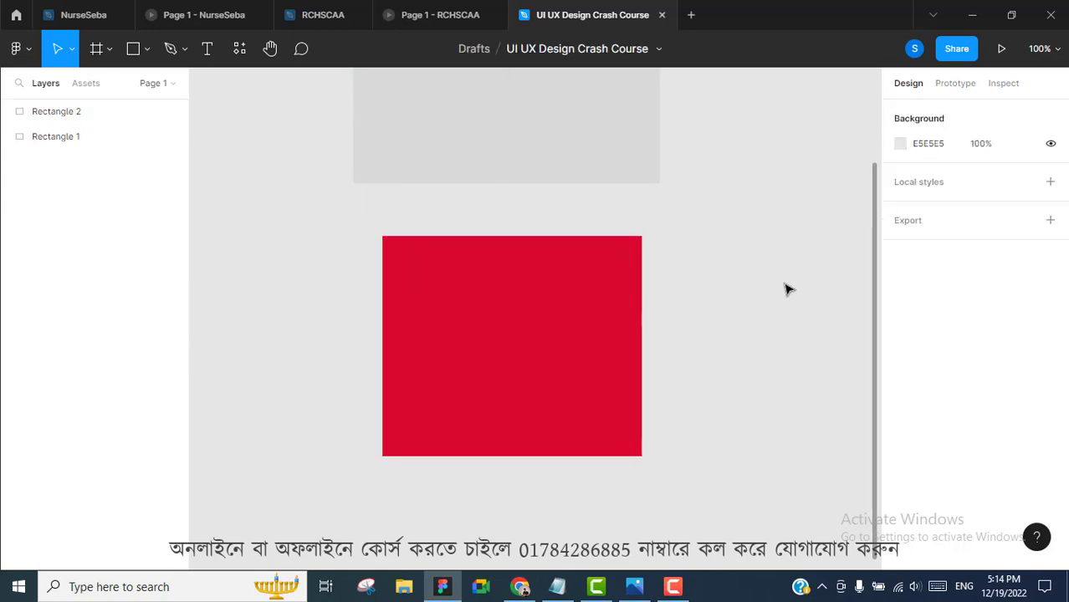
Step: Shift the red rectangle downward by raising its Y position to 118
click(619, 301)
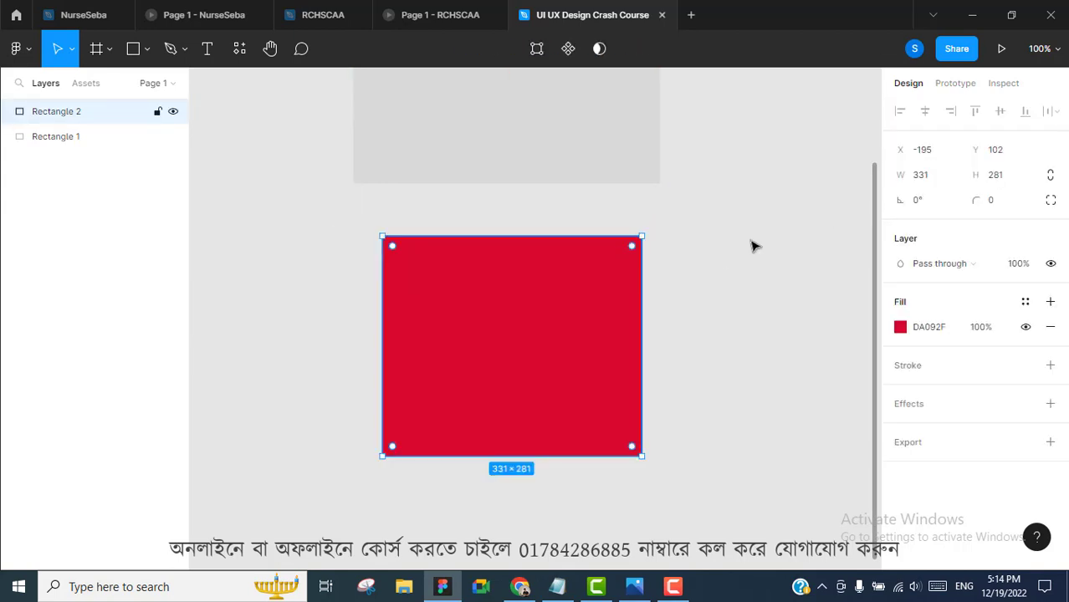
click(1020, 149)
key(Up)
key(Up)
key(Up)
key(Up)
key(Up)
key(Up)
key(Up)
key(Up)
key(Up)
key(Up)
key(Up)
key(Up)
key(Up)
key(Up)
key(Up)
key(Up)
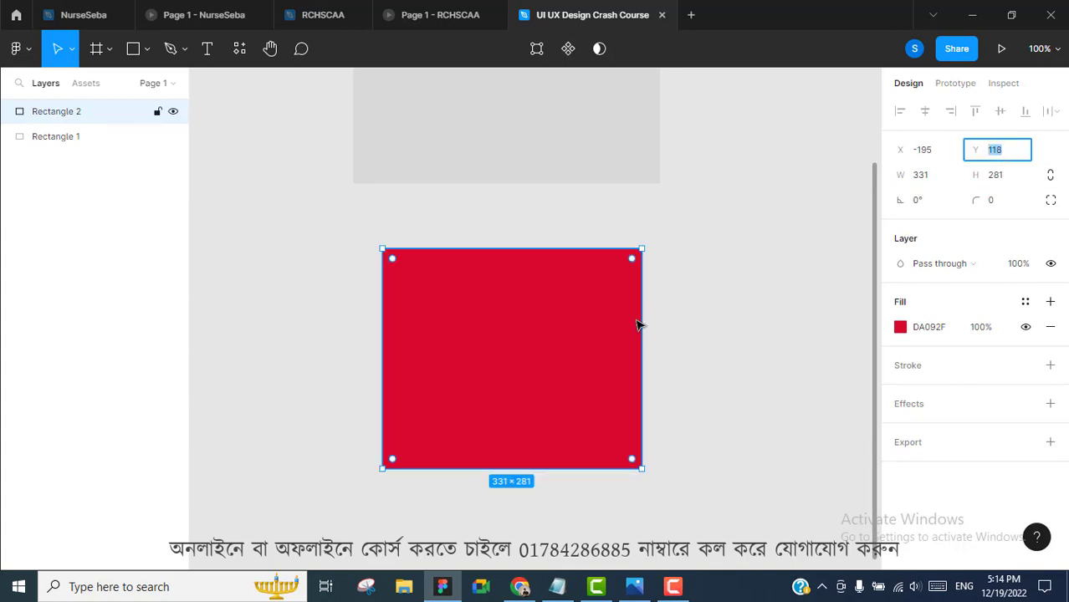
click(842, 238)
Step: Widen the red rectangle step by step to a width of 363
click(520, 344)
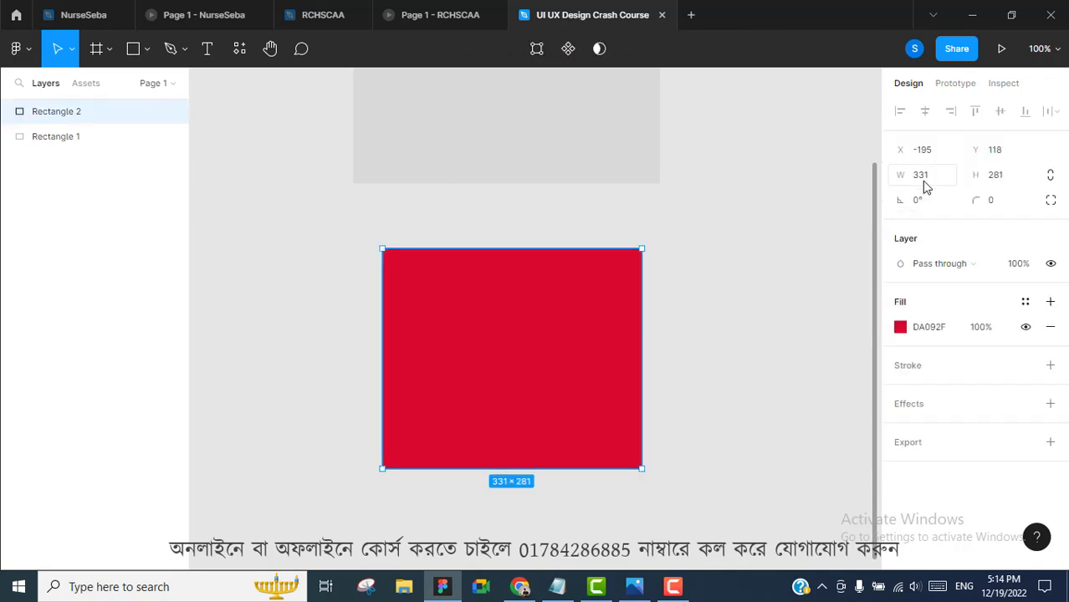
click(897, 170)
key(Up)
key(Up)
key(Up)
key(Up)
key(Up)
key(Up)
key(Up)
key(Up)
key(Up)
key(Up)
key(Up)
key(Up)
key(Up)
key(Up)
key(Up)
key(Up)
key(Up)
key(Up)
key(Up)
key(Up)
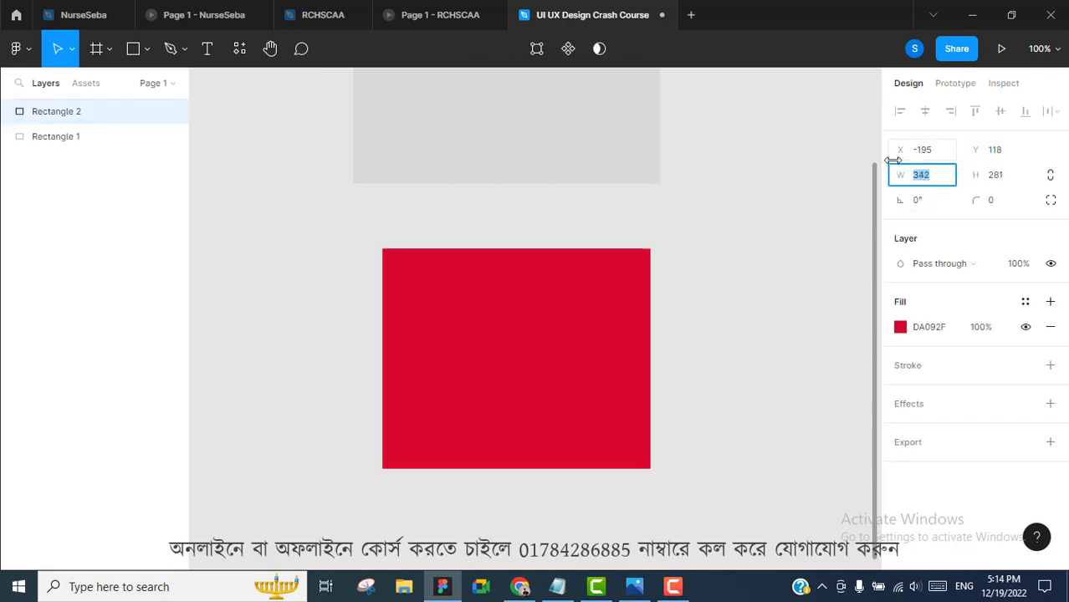
Step: Increase the red rectangle's height step by step to 295
click(1010, 186)
key(Up)
key(Up)
key(Up)
key(Up)
key(Up)
key(Up)
key(Up)
key(Up)
key(Up)
key(Up)
key(Up)
key(Up)
key(Up)
key(Up)
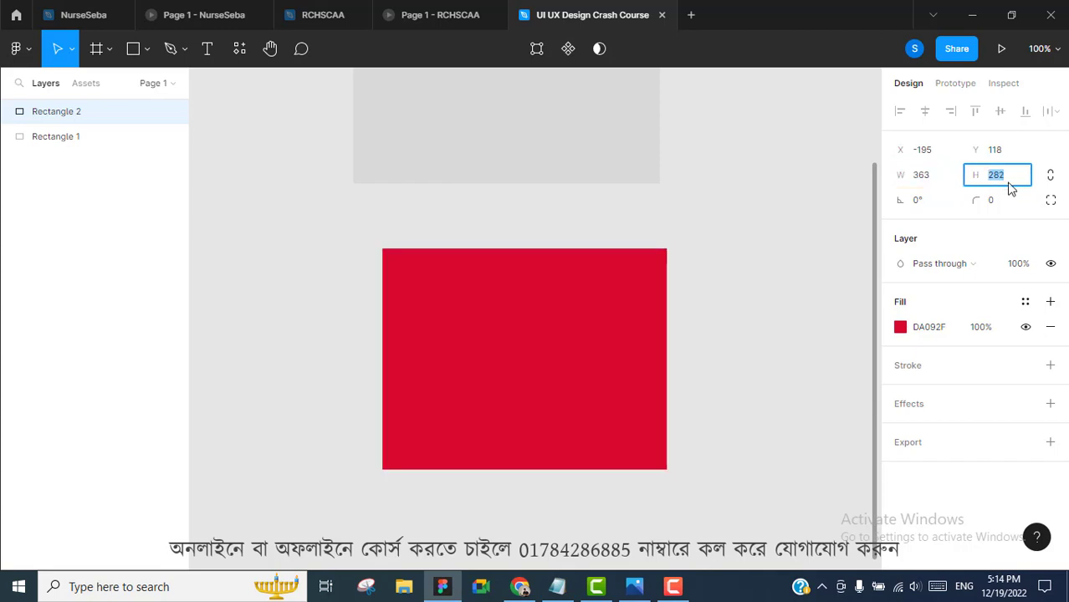
click(723, 371)
Step: Tilt the red rectangle counter-clockwise by raising its rotation angle past 12°
click(626, 315)
click(933, 205)
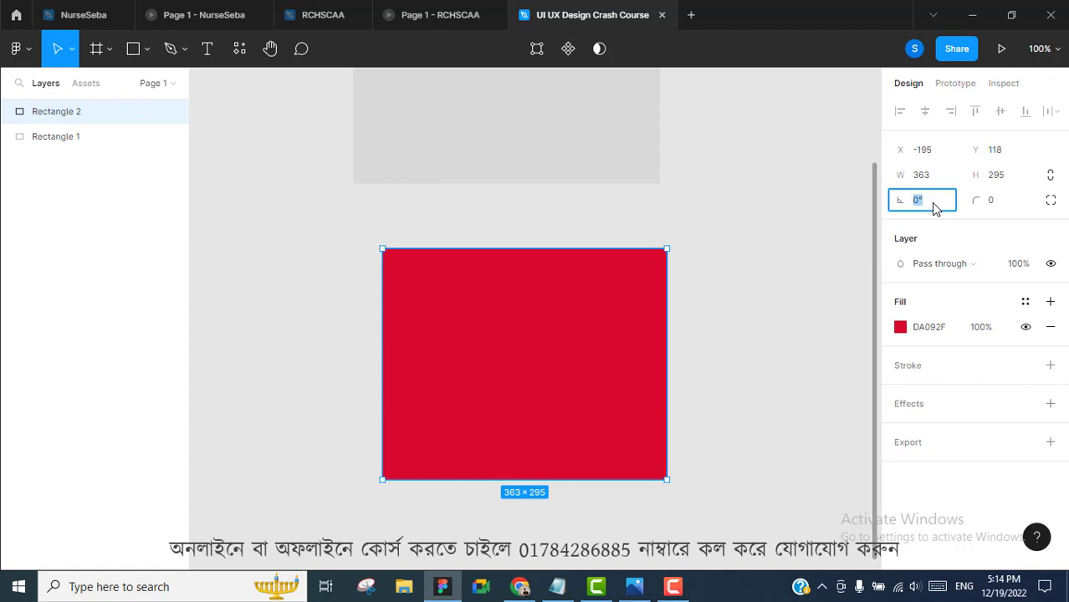
key(Up)
key(Up)
key(Up)
key(Up)
key(Up)
key(Up)
key(Up)
key(Up)
key(Up)
key(Up)
key(Up)
key(Up)
key(Up)
key(Up)
key(Up)
key(Up)
key(Up)
key(Up)
key(Up)
key(Up)
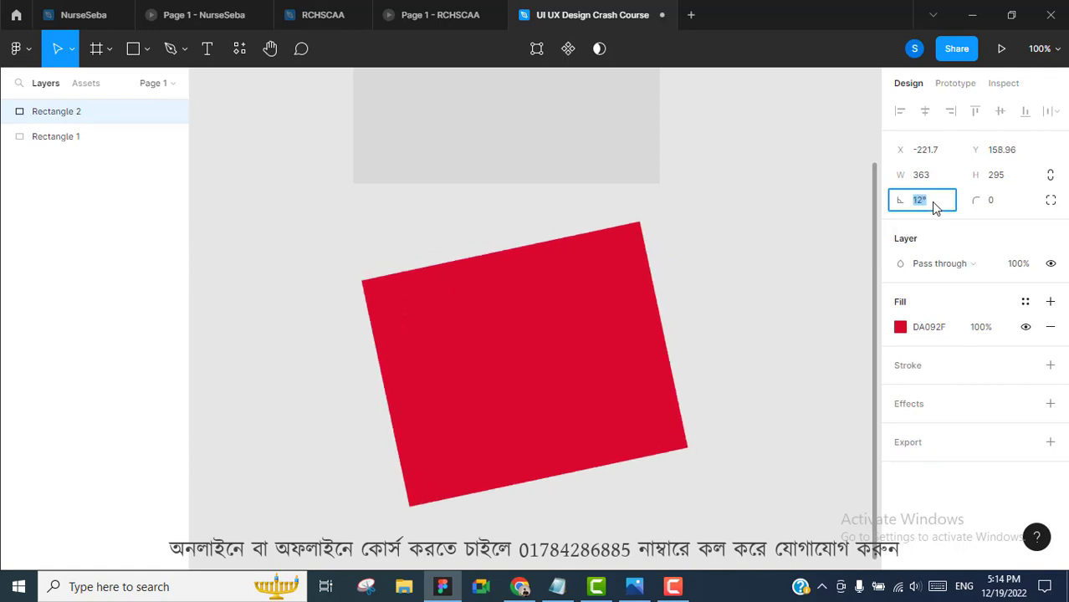
Step: Bring the red rectangle's rotation back to 0° so its edges are level
key(Down)
key(Down)
key(Down)
key(Down)
key(Down)
key(Down)
key(Down)
key(Down)
key(Down)
key(Down)
key(Down)
key(Down)
key(Down)
key(Down)
key(Down)
key(Down)
key(Down)
key(Down)
key(Down)
key(Down)
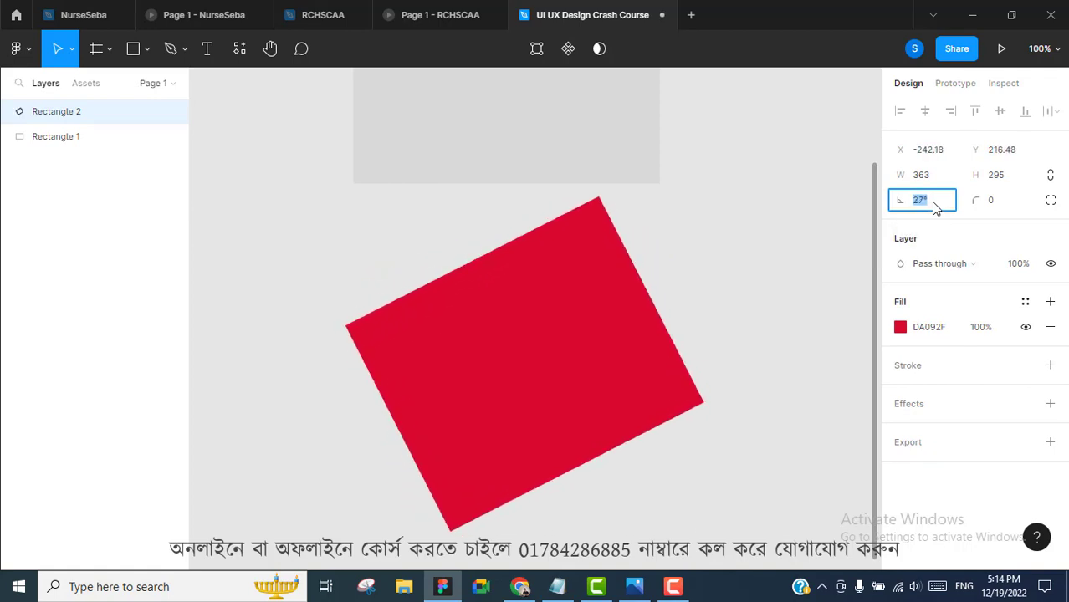
key(Down)
key(Down)
key(Down)
key(Down)
key(Down)
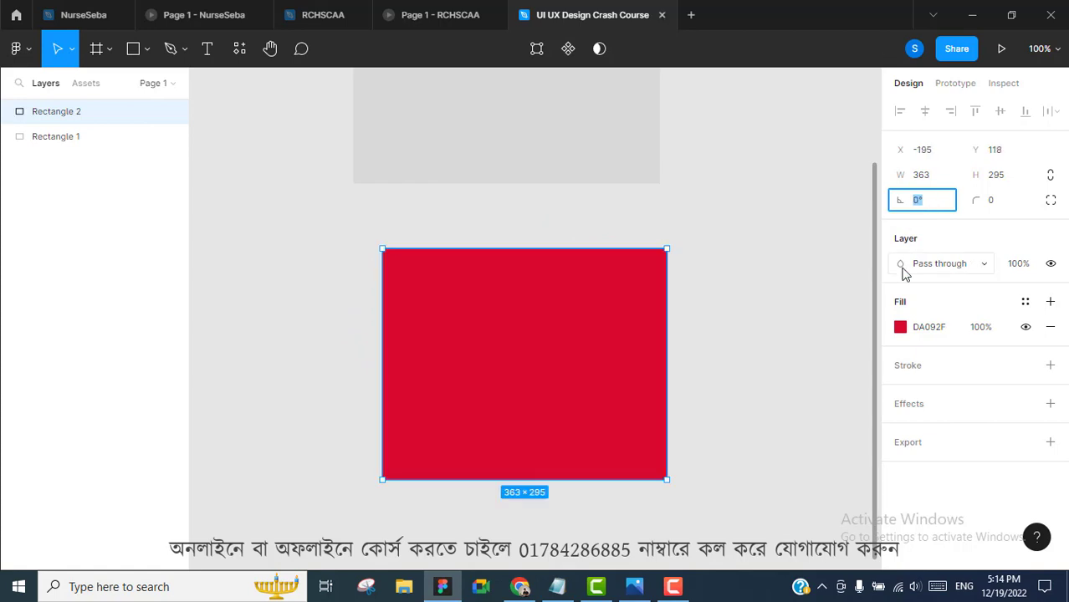
click(673, 586)
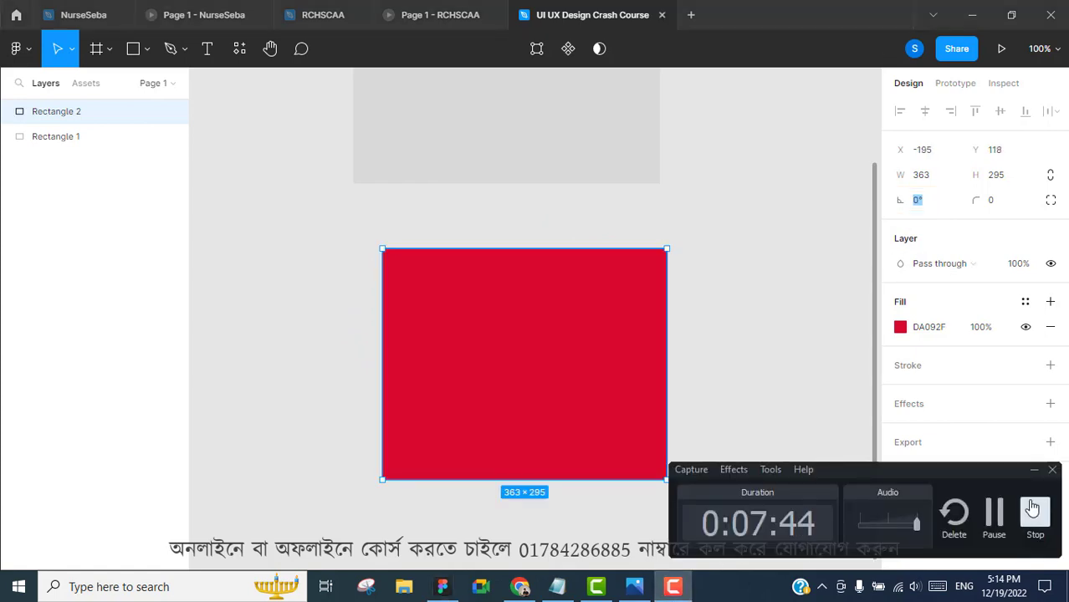
click(1033, 469)
click(776, 297)
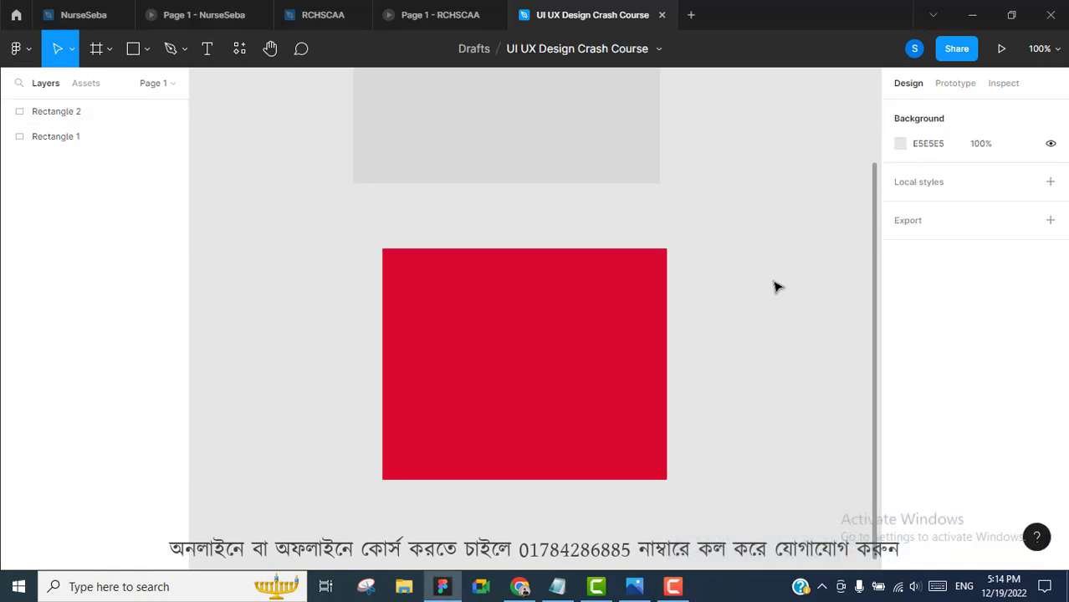
click(469, 409)
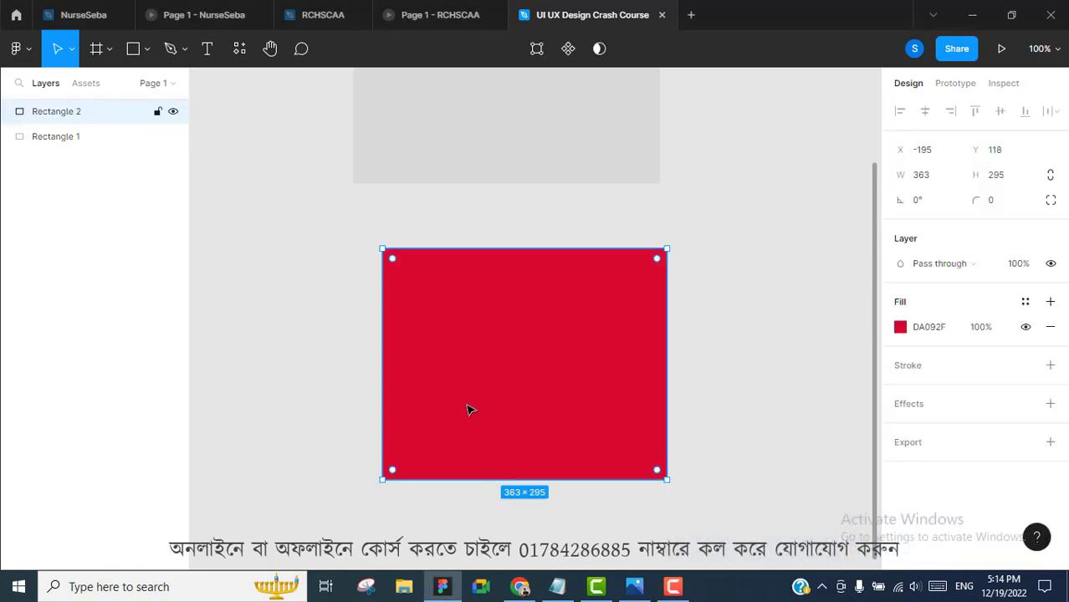
click(746, 339)
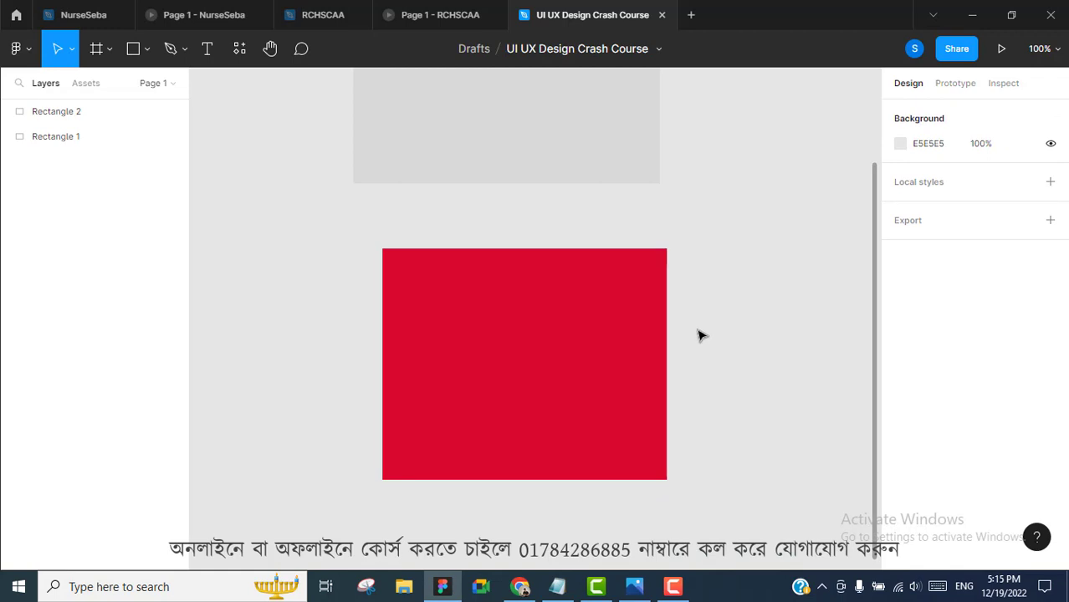
click(619, 332)
click(750, 287)
Step: Zoom the canvas in and out around the rectangles, ending at 56% with both in view
ctrl+scroll(747, 285, down, 3)
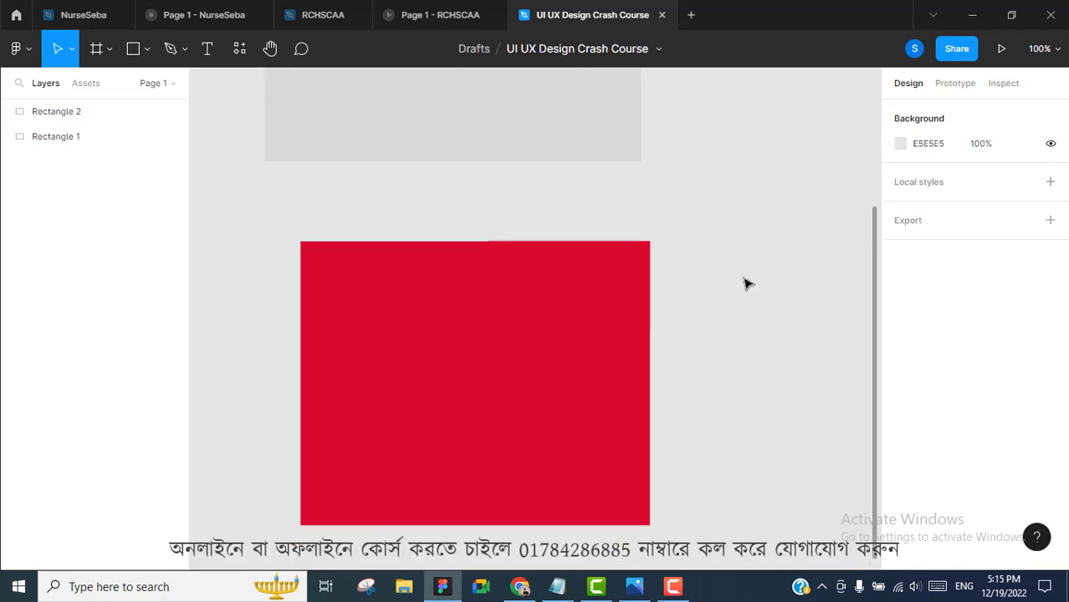
ctrl+scroll(475, 290, up, 3)
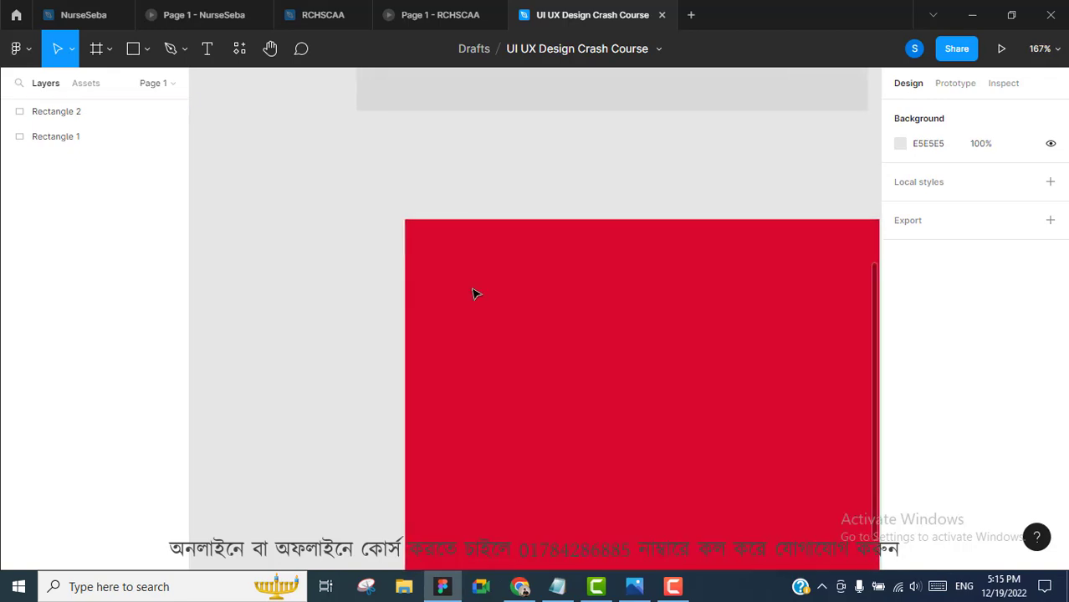
ctrl+scroll(474, 291, down, 5)
ctrl+scroll(629, 265, up, 4)
ctrl+scroll(630, 265, down, 5)
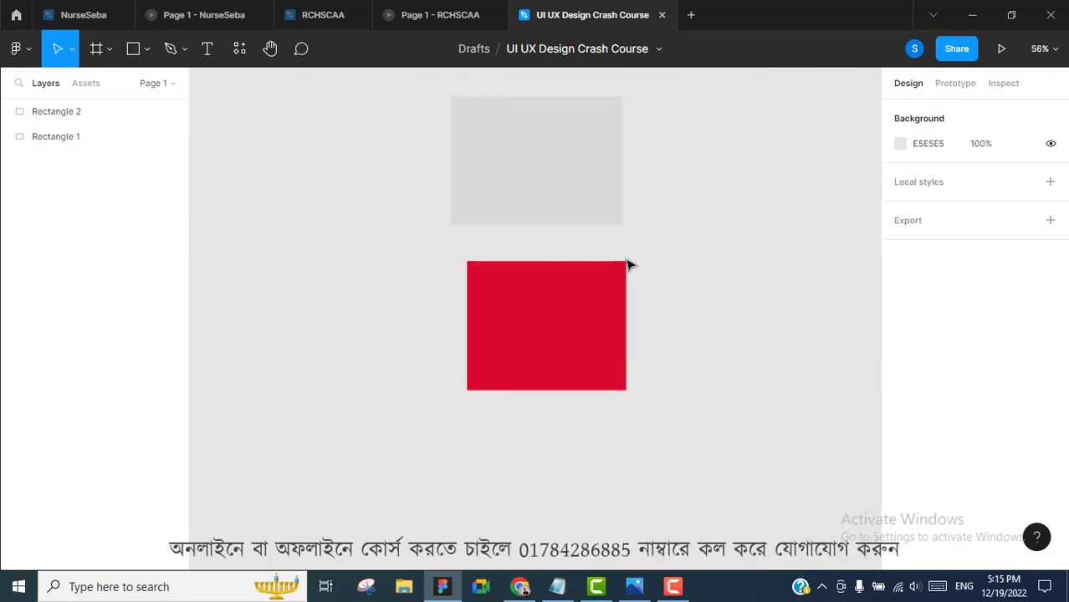
Step: Zoom the canvas in and out around the red rectangle's upper right corner, finishing at 35% with both rectangles in view
ctrl+scroll(630, 265, up, 5)
ctrl+scroll(630, 265, down, 3)
ctrl+scroll(629, 265, up, 4)
ctrl+scroll(630, 265, down, 4)
ctrl+scroll(630, 265, up, 3)
ctrl+scroll(629, 265, down, 2)
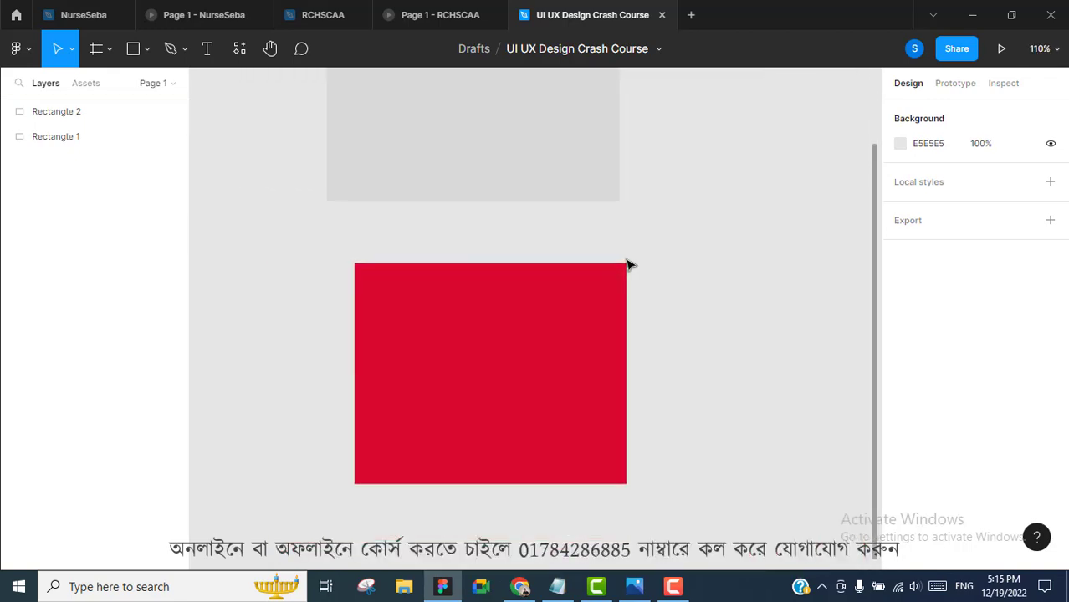
scroll(640, 284, up, 2)
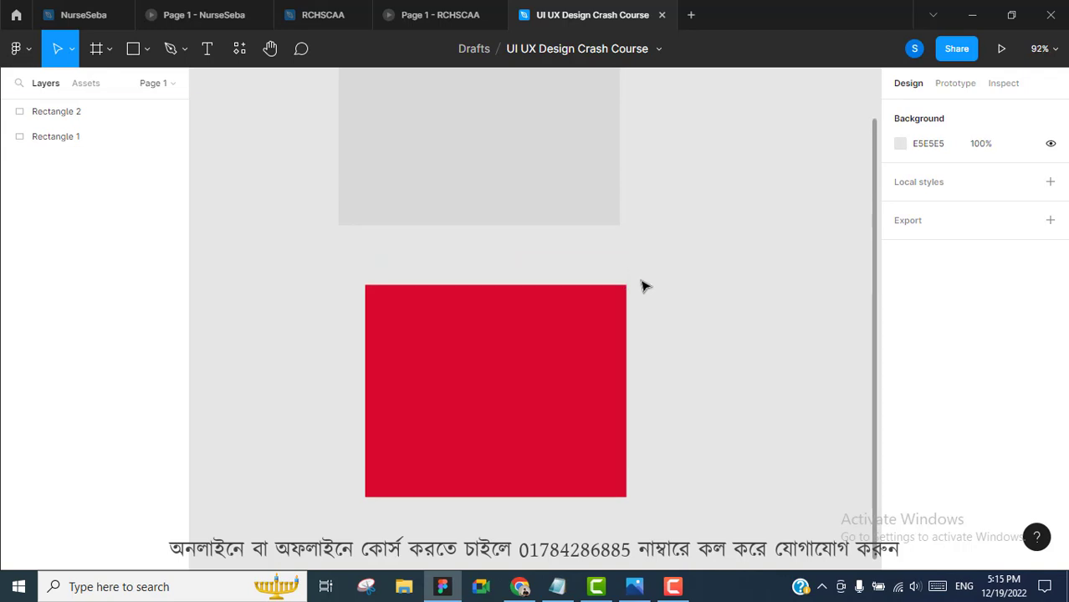
ctrl+scroll(651, 285, down, 5)
scroll(692, 270, up, 2)
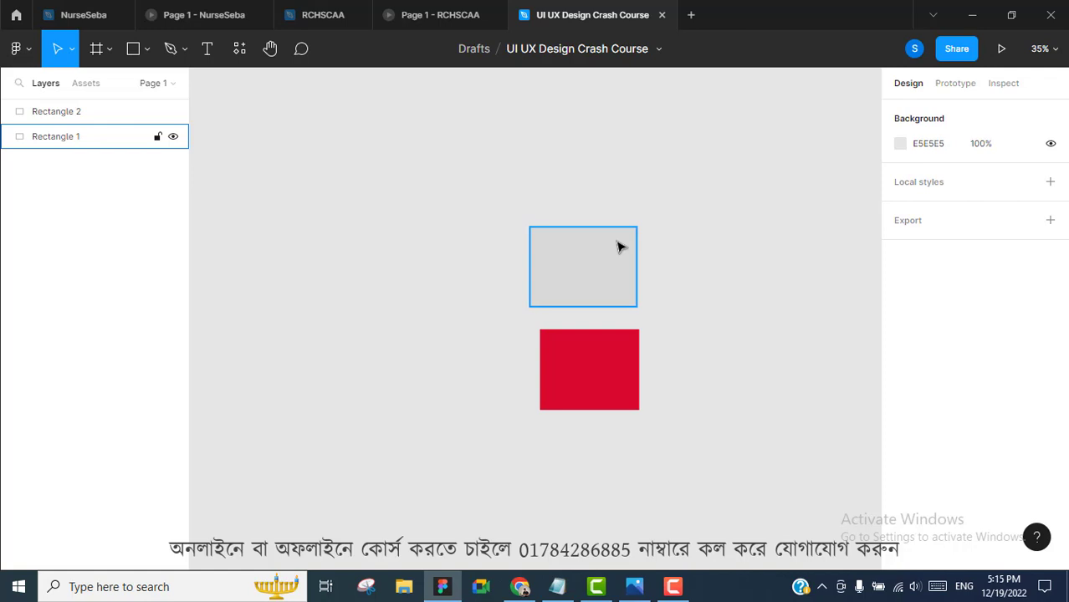
Step: Zoom in and out on the grey rectangle and on the red rectangle in turn, ending at 68%
ctrl+scroll(619, 246, up, 3)
ctrl+scroll(619, 245, up, 2)
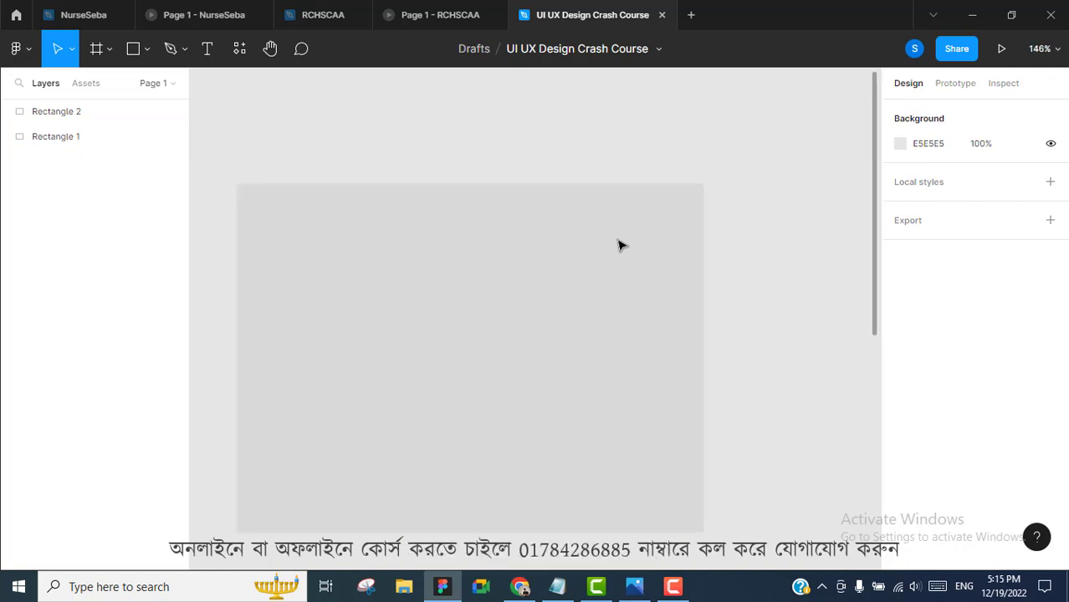
ctrl+scroll(619, 245, down, 9)
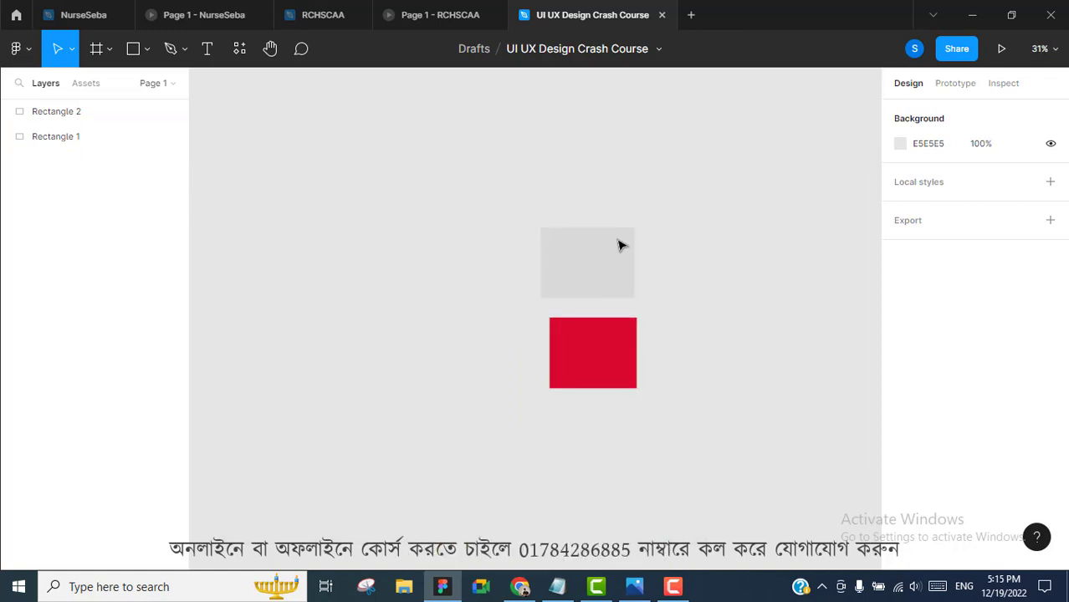
scroll(620, 244, down, 3)
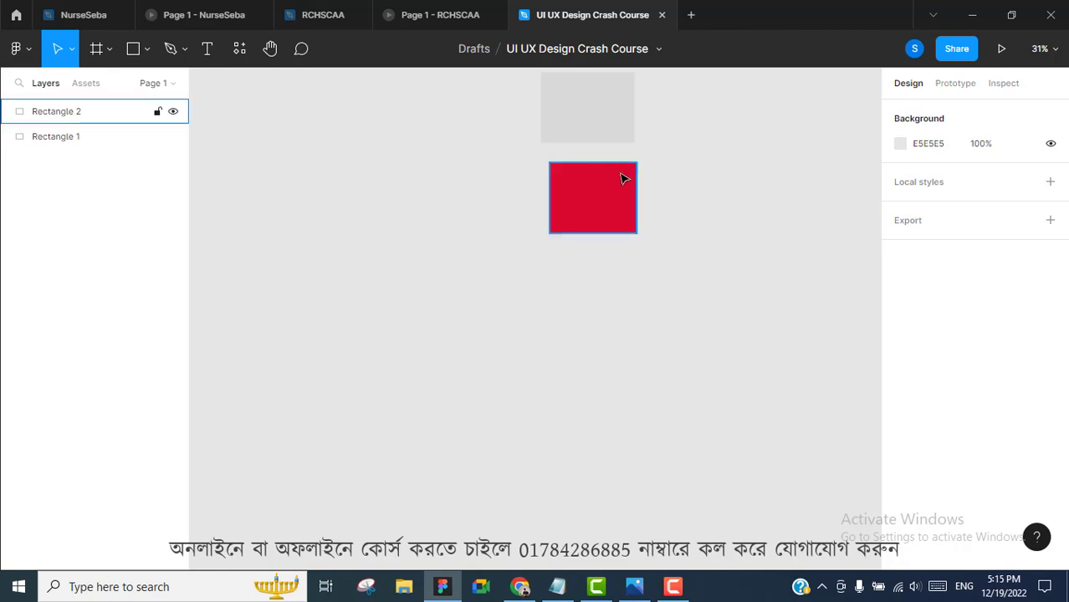
ctrl+scroll(623, 178, up, 5)
ctrl+scroll(623, 180, down, 3)
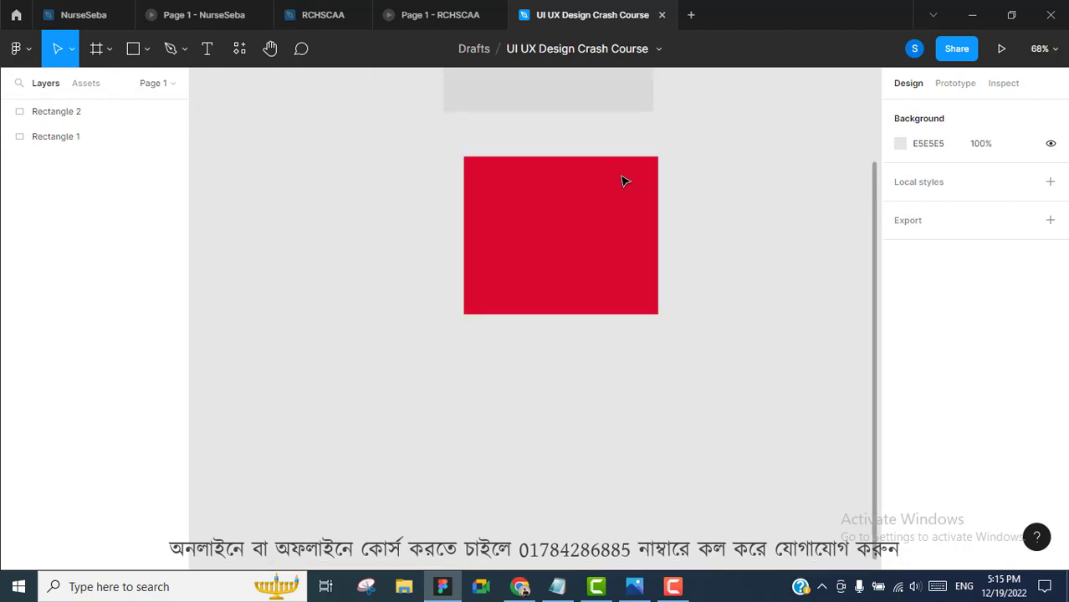
scroll(624, 180, up, 3)
Step: Switch to the RCHSCAA file, zoom out to 4%, and look over all its page frames from HOME down to the ADMIN group
click(322, 14)
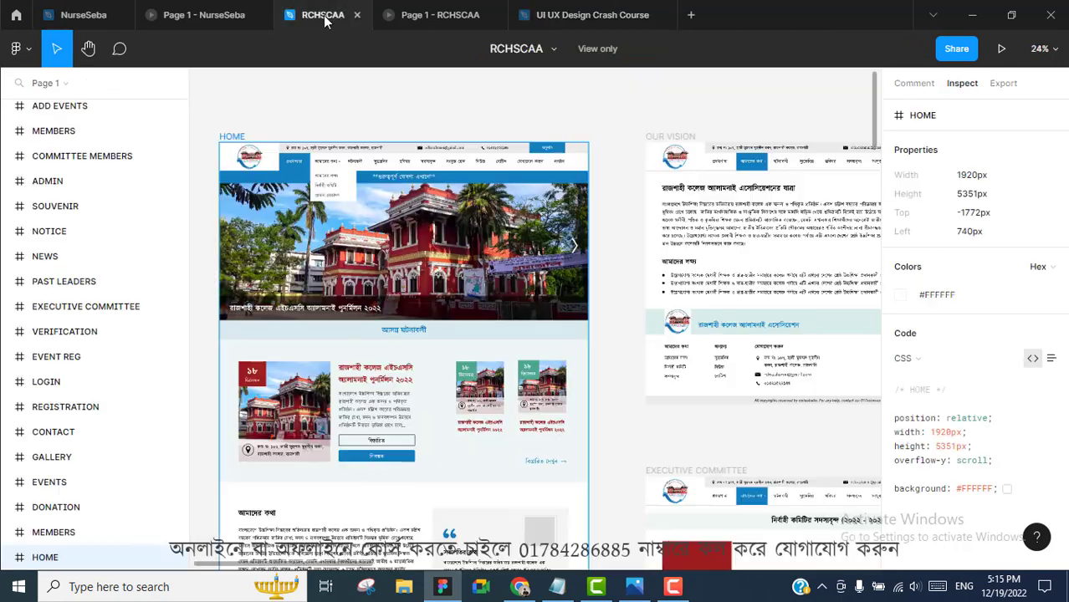
ctrl+scroll(642, 177, down, 10)
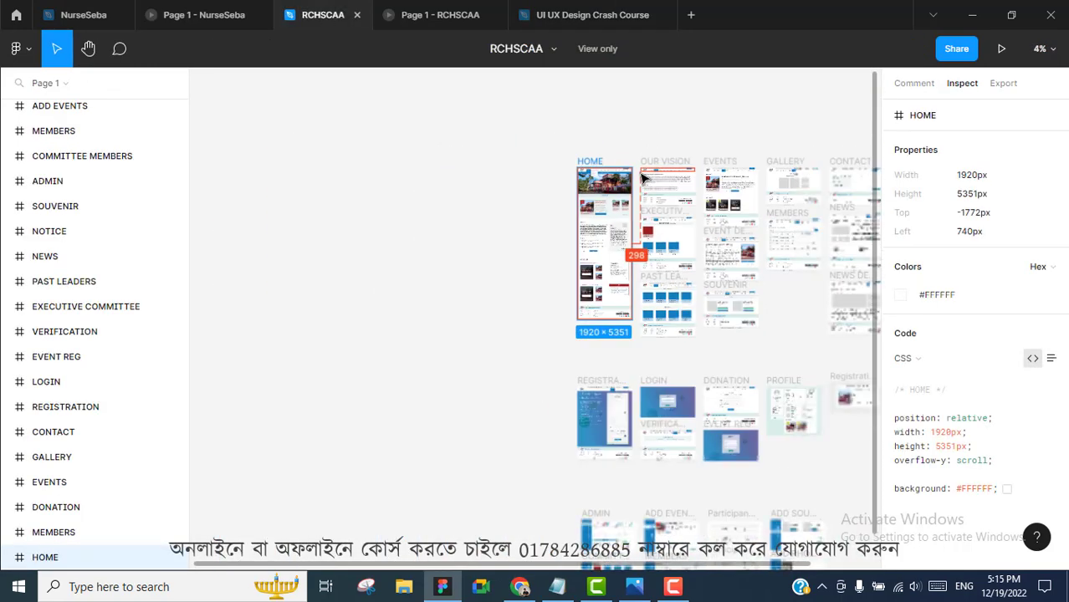
scroll(641, 177, down, 3)
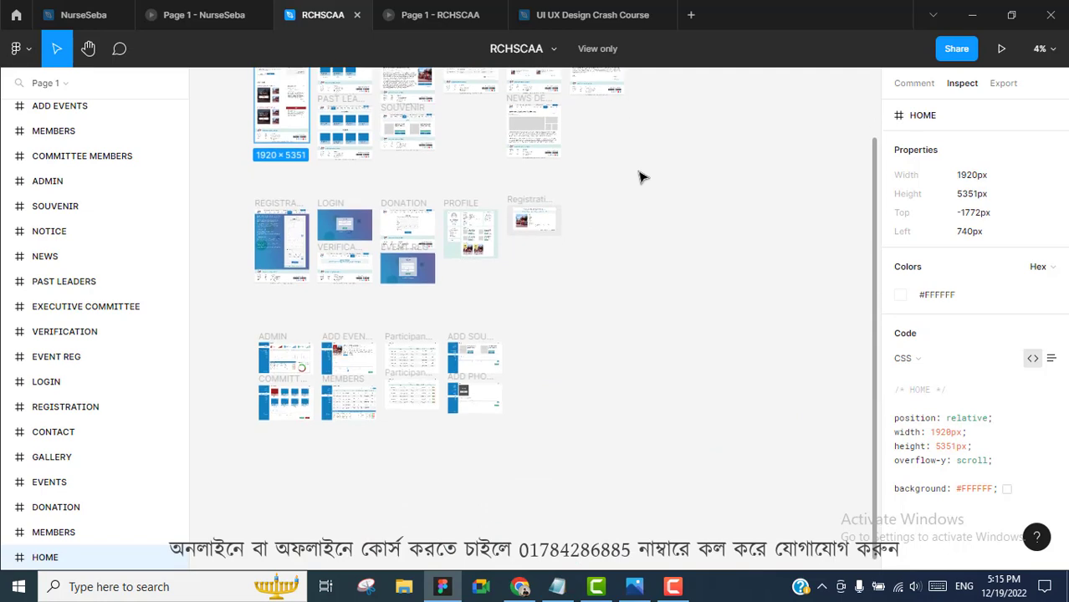
scroll(469, 292, up, 3)
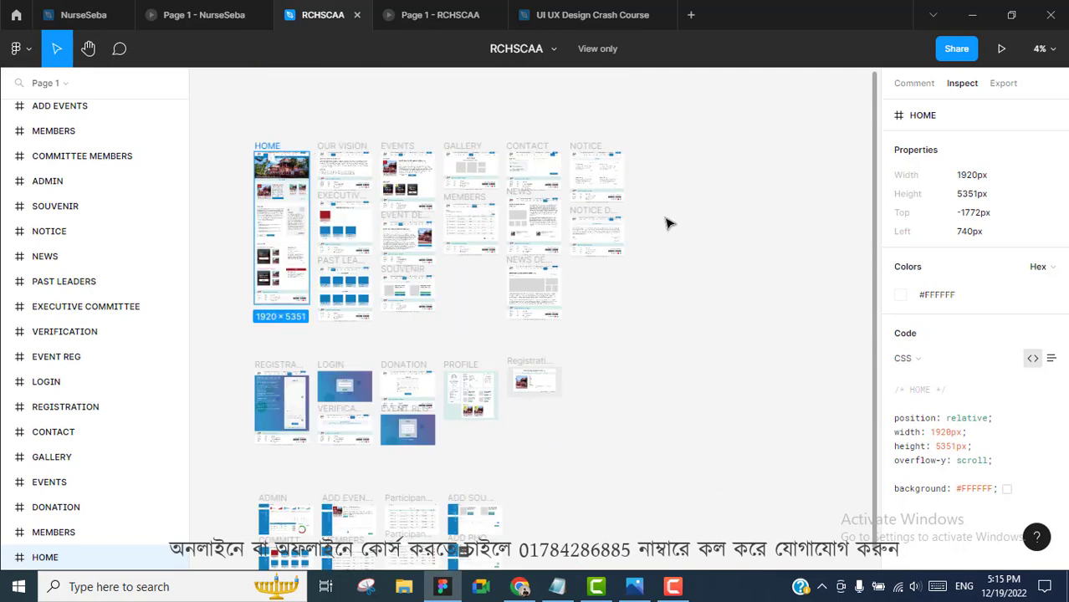
scroll(566, 338, down, 1)
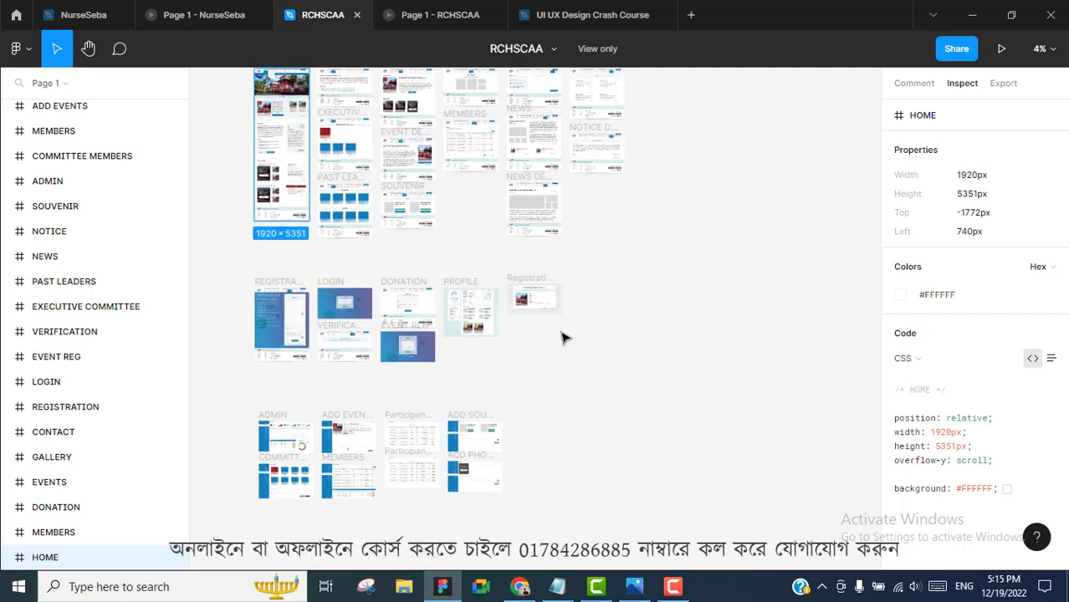
scroll(566, 338, up, 3)
scroll(566, 339, down, 1)
scroll(635, 251, down, 4)
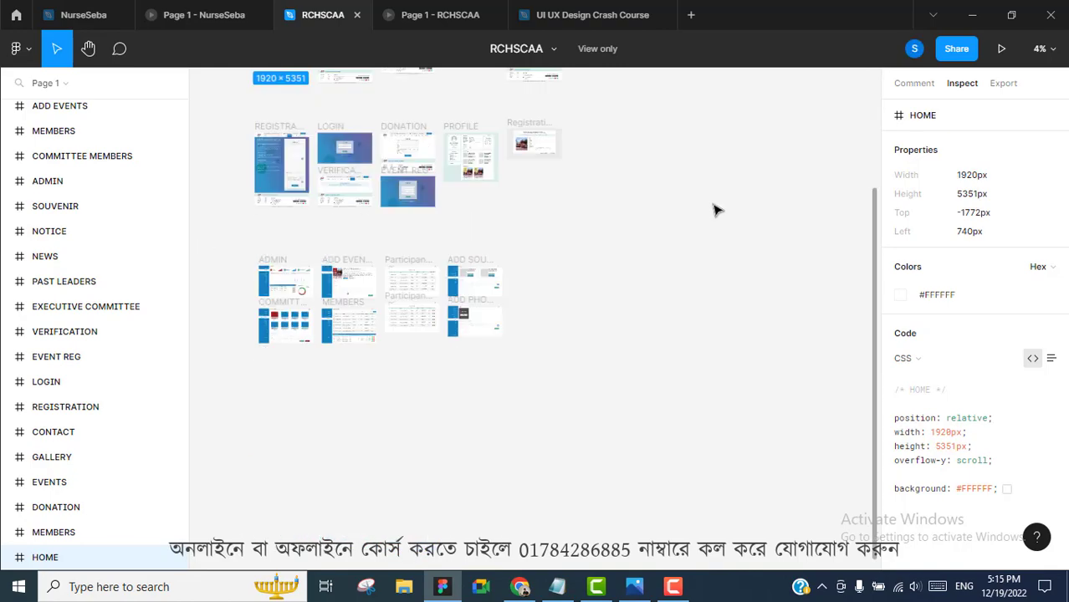
scroll(713, 210, up, 1)
scroll(713, 210, down, 1)
scroll(713, 210, up, 2)
scroll(713, 210, down, 1)
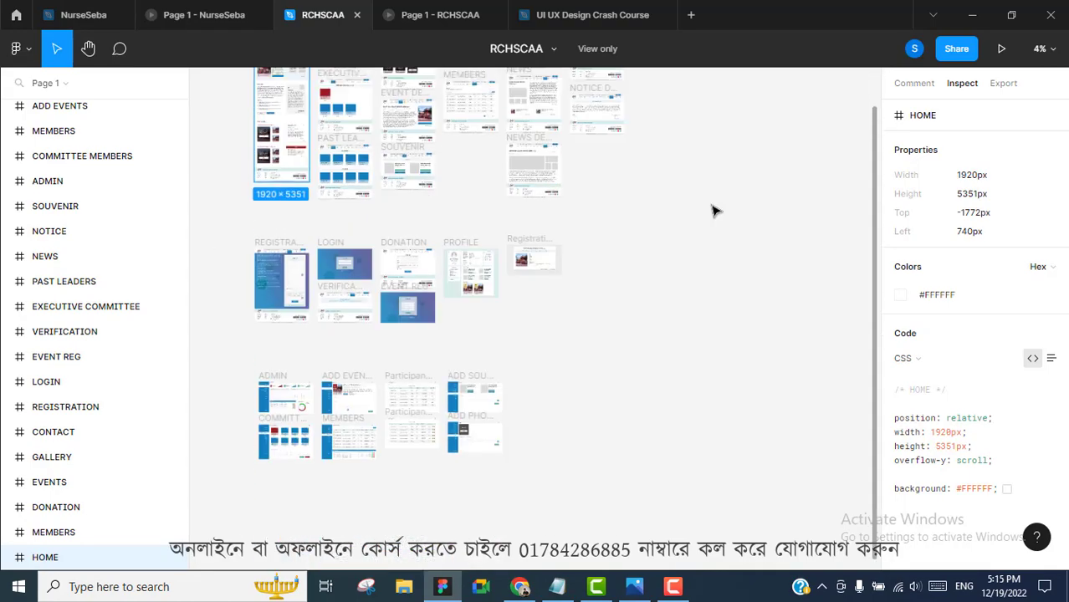
scroll(714, 210, up, 3)
scroll(713, 210, down, 2)
scroll(713, 210, down, 3)
scroll(713, 210, up, 3)
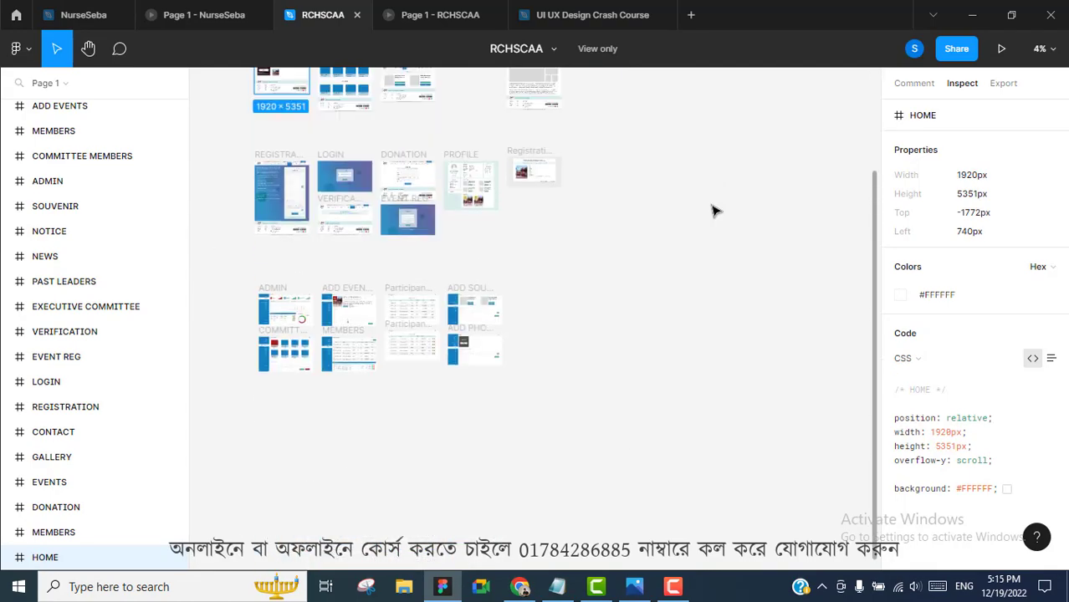
Step: Return to the UI UX Design Crash Course file and move the view up and down past the two rectangles
click(576, 20)
scroll(663, 194, down, 6)
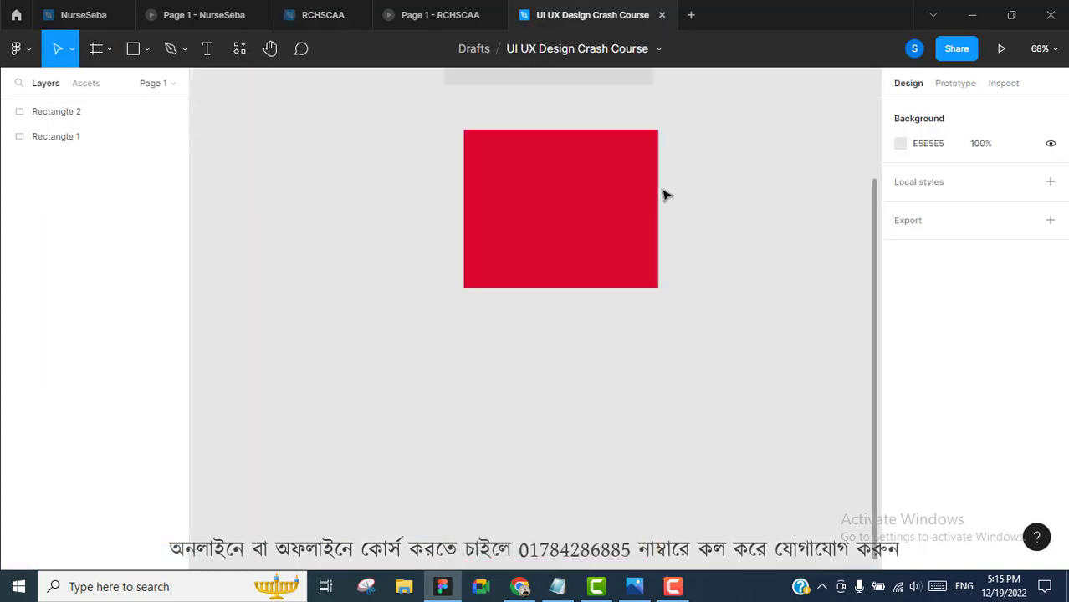
scroll(664, 193, up, 2)
scroll(663, 195, up, 5)
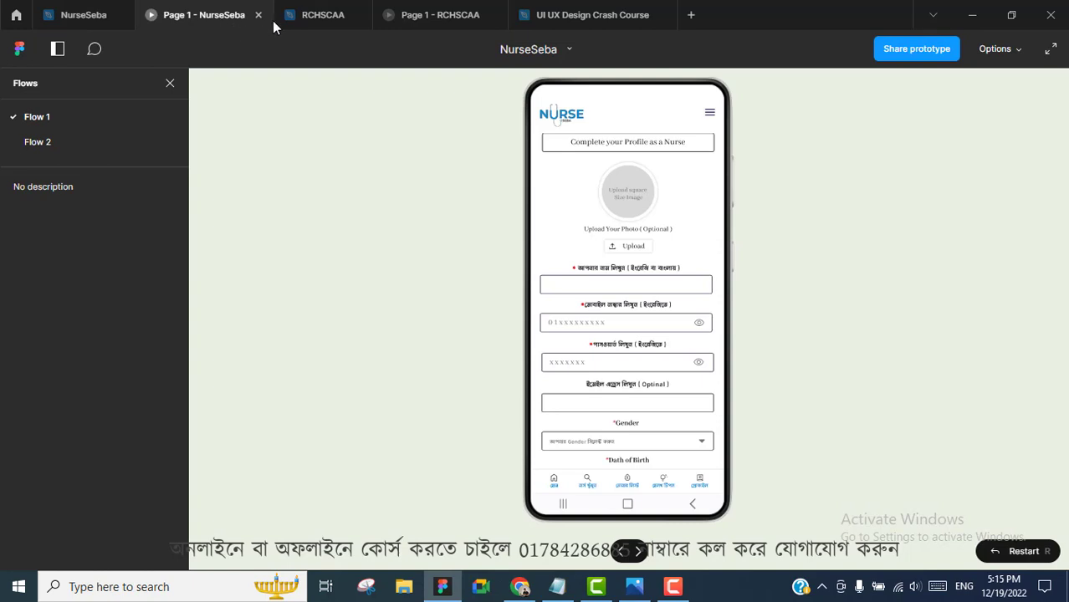
Step: In the RCHSCAA file, clear the selection, zoom in on the EVENT REG registration form, and zoom back out to the full set of frames
click(322, 15)
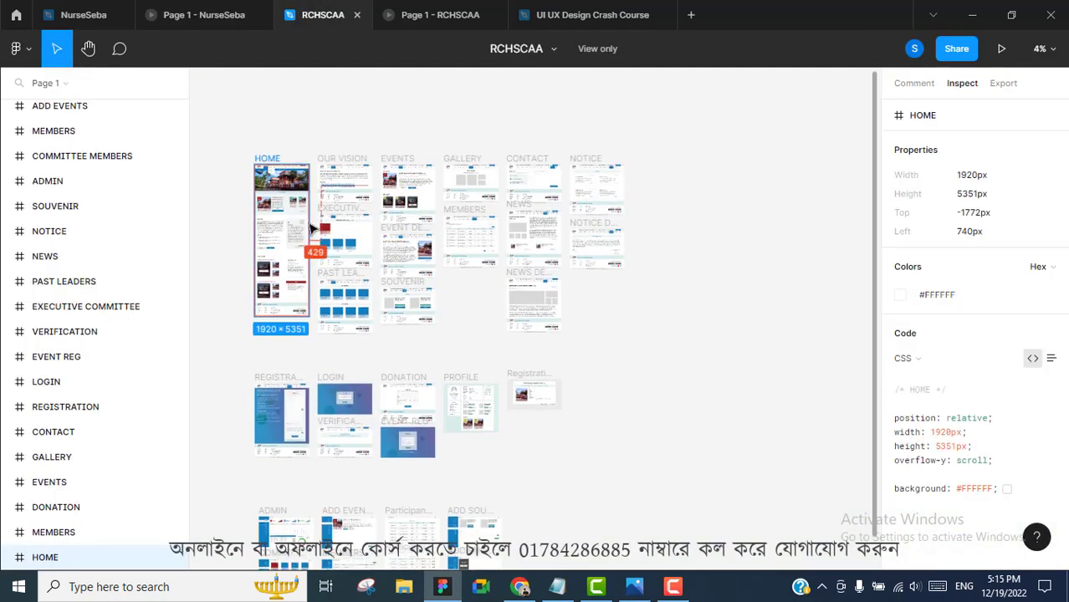
click(317, 112)
scroll(359, 234, down, 1)
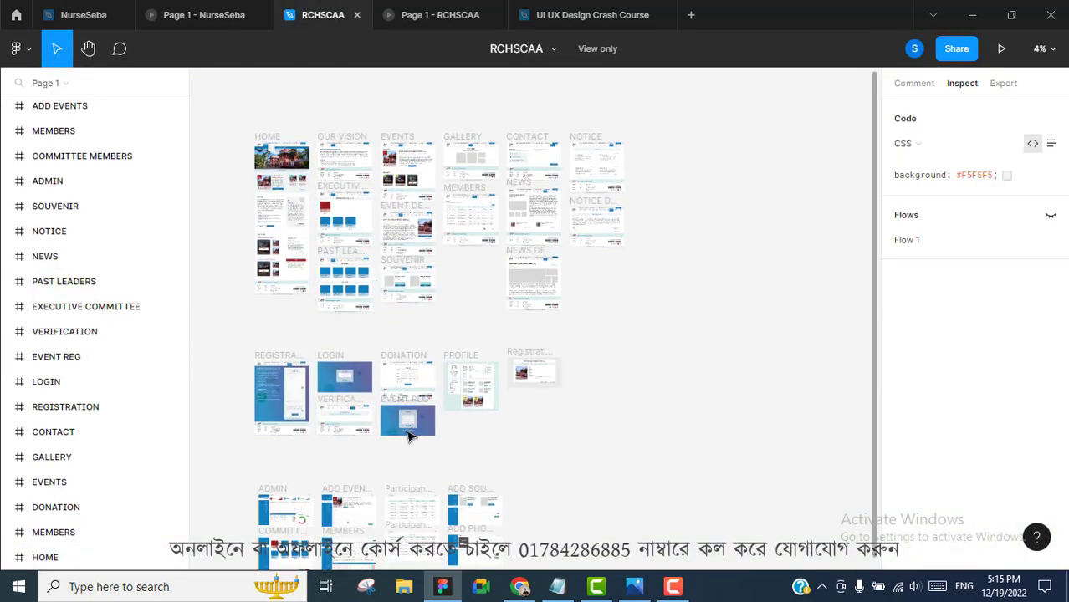
scroll(408, 430, up, 10)
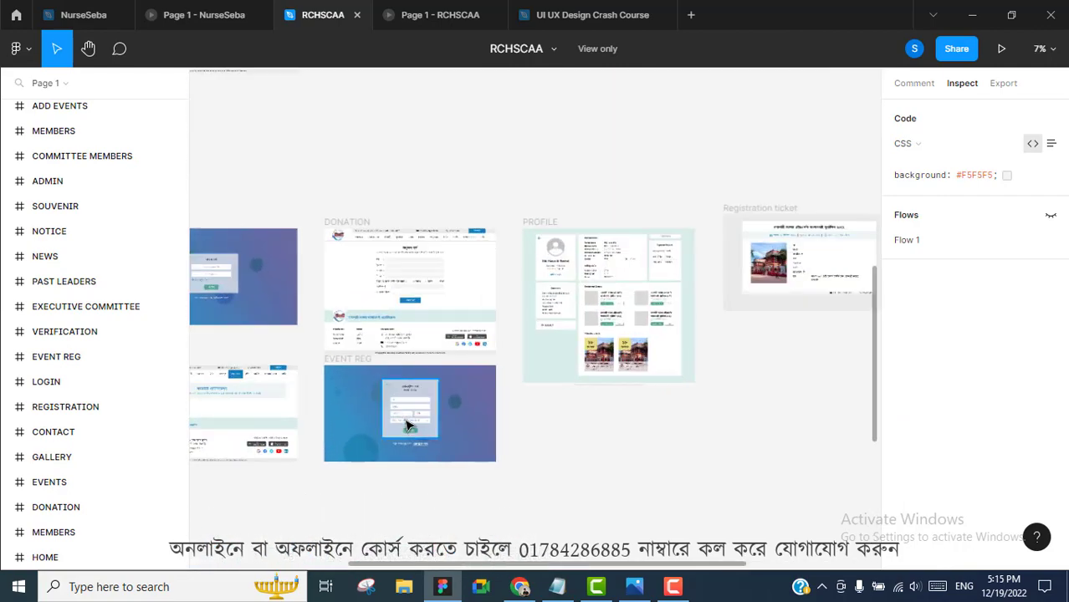
scroll(408, 424, up, 3)
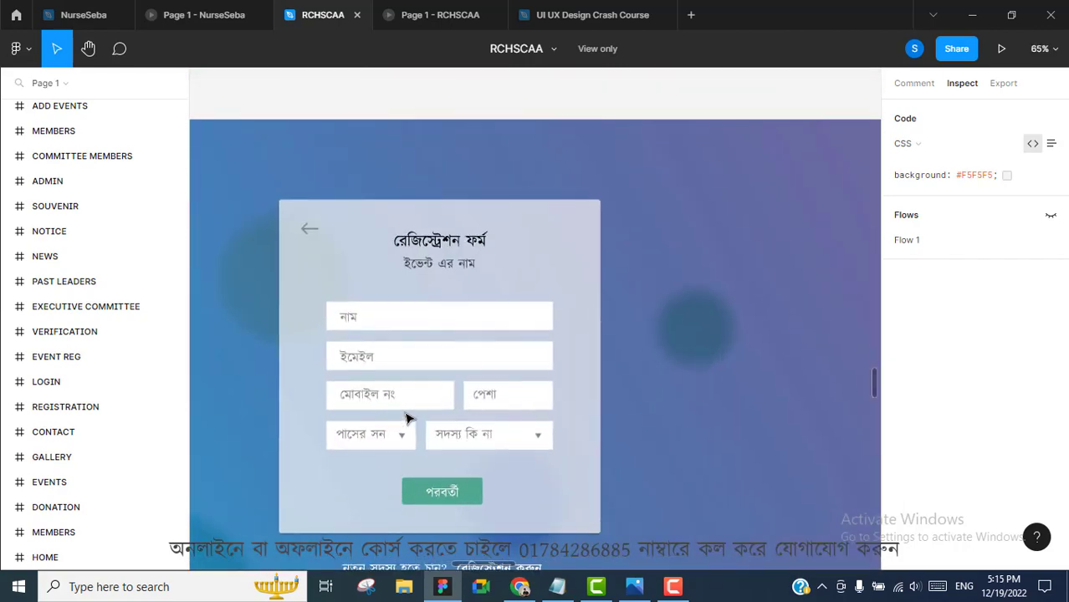
scroll(408, 418, down, 5)
scroll(408, 417, down, 8)
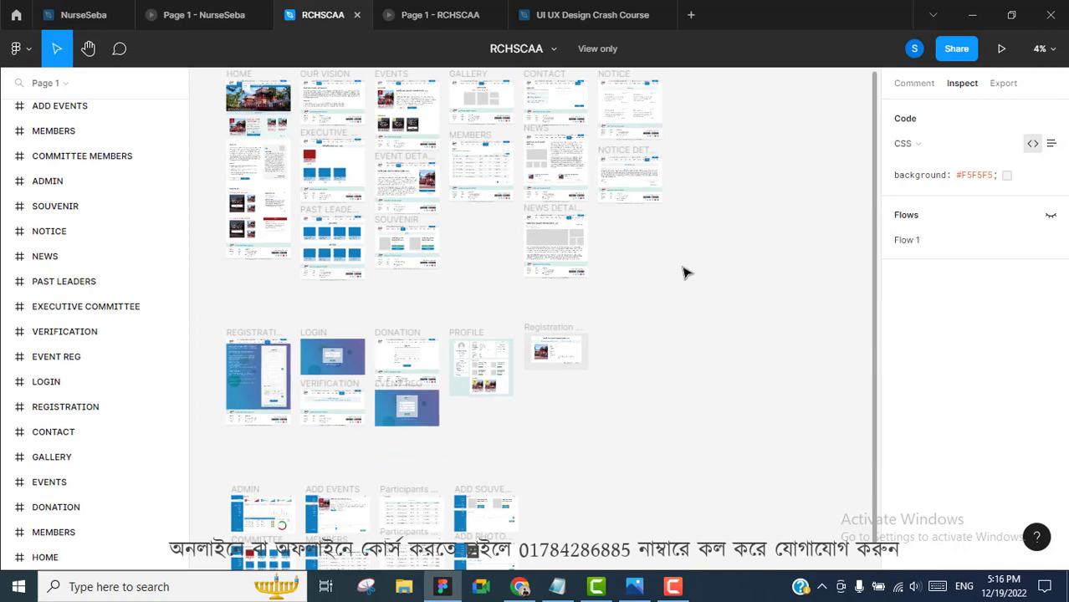
scroll(684, 273, down, 1)
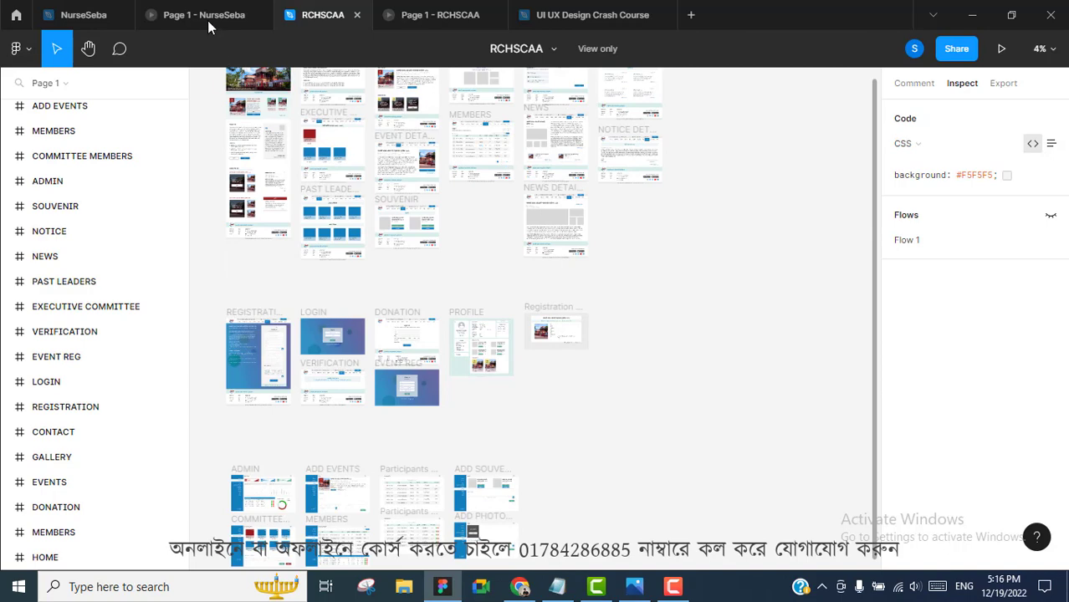
Step: Switch to the NurseSeba design file, zoom out over all its app screens, and zoom in on the Health Tips screens
click(204, 15)
click(76, 14)
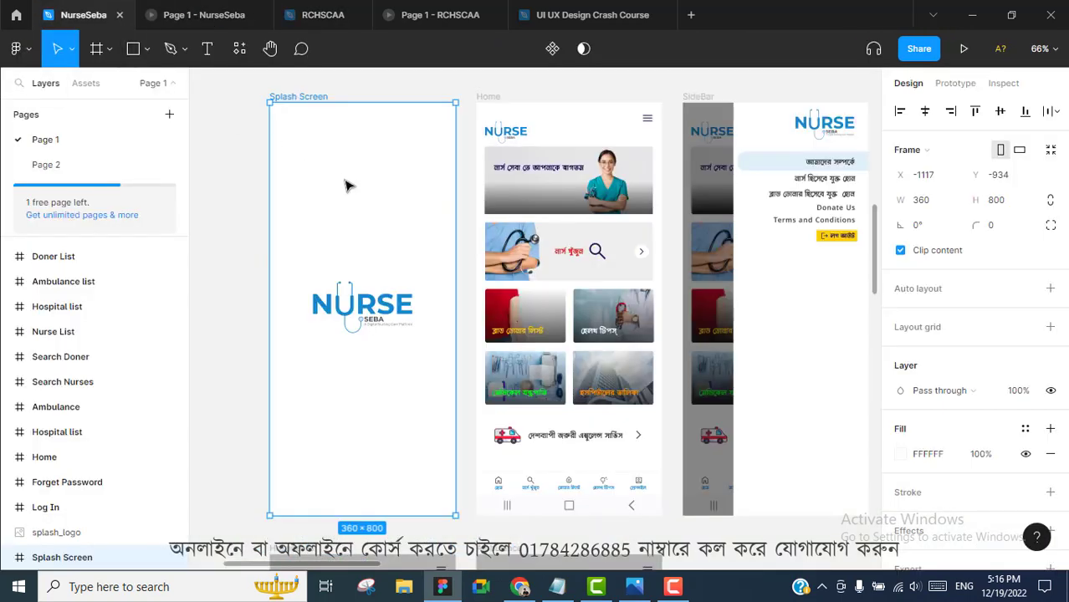
scroll(384, 193, down, 6)
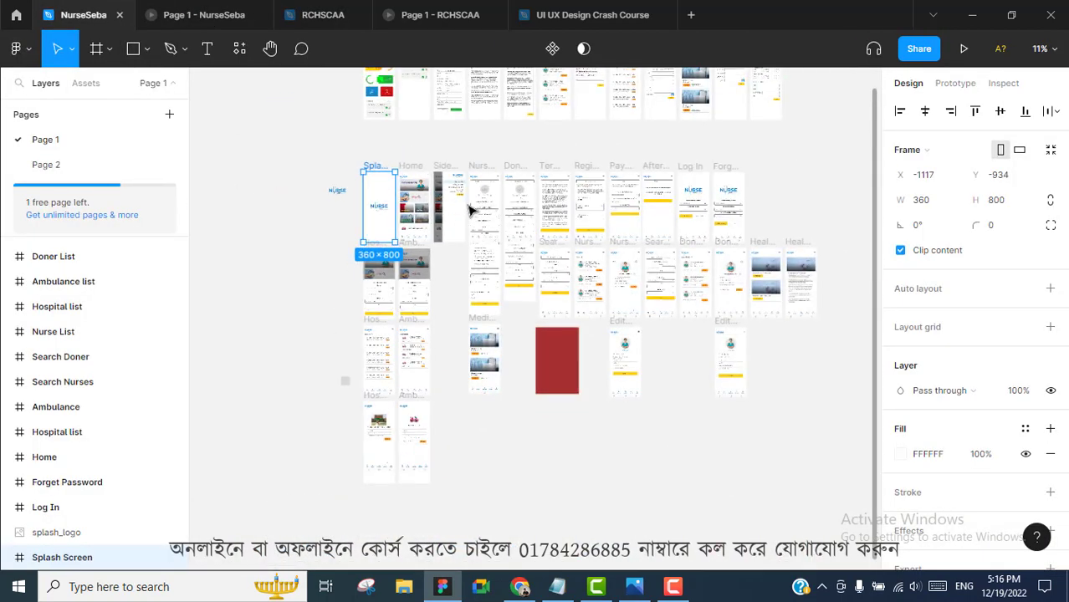
scroll(833, 260, up, 5)
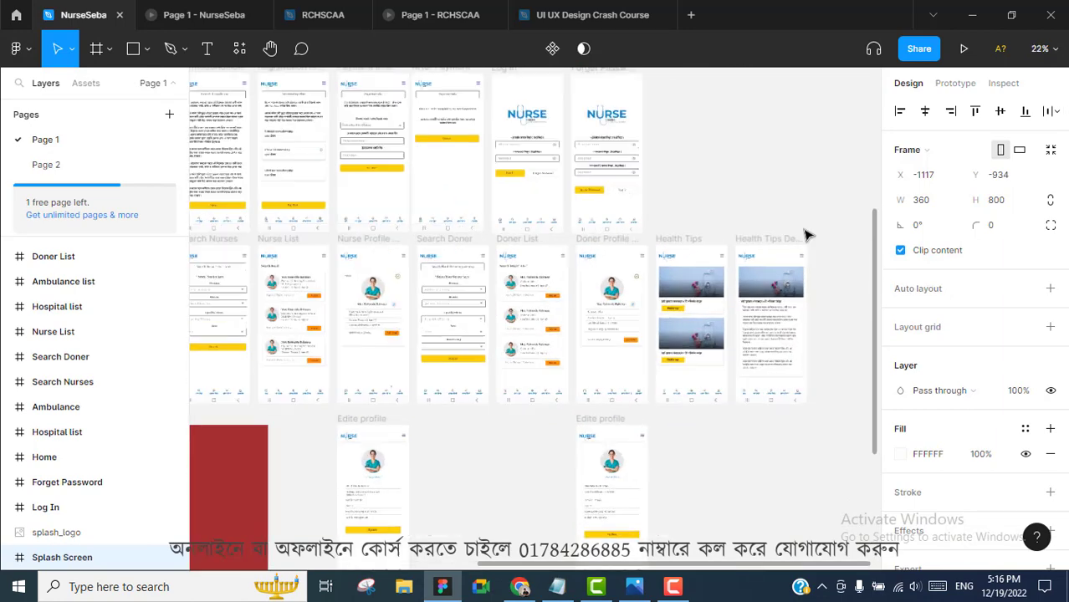
scroll(807, 259, down, 5)
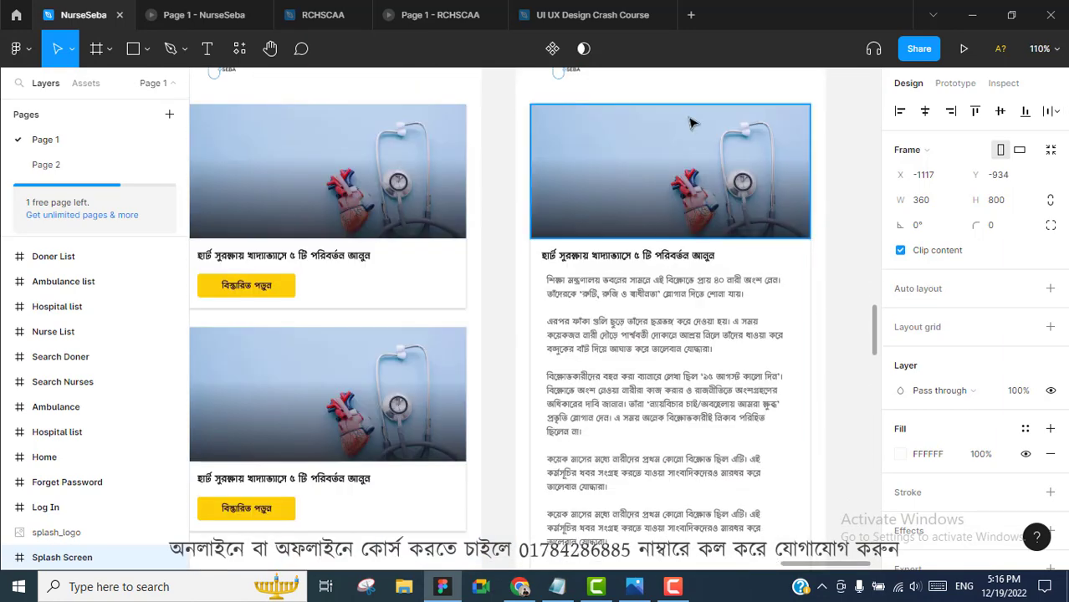
Step: Go back to the UI UX Design Crash Course file and zoom around the rectangles, ending at 82%
click(556, 23)
scroll(633, 204, down, 4)
scroll(634, 205, up, 3)
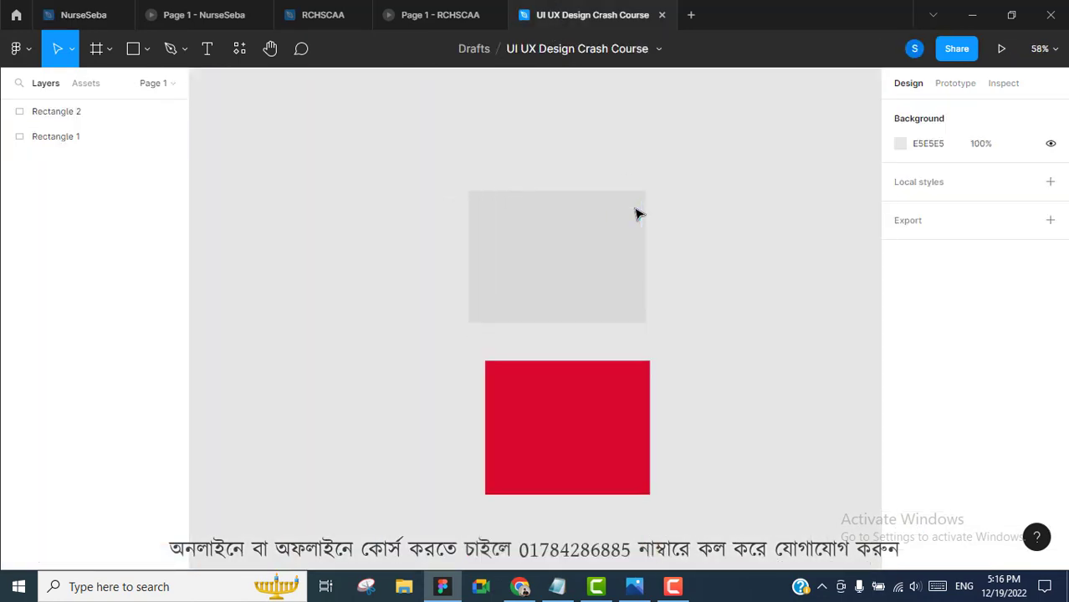
scroll(685, 165, up, 2)
scroll(686, 163, down, 3)
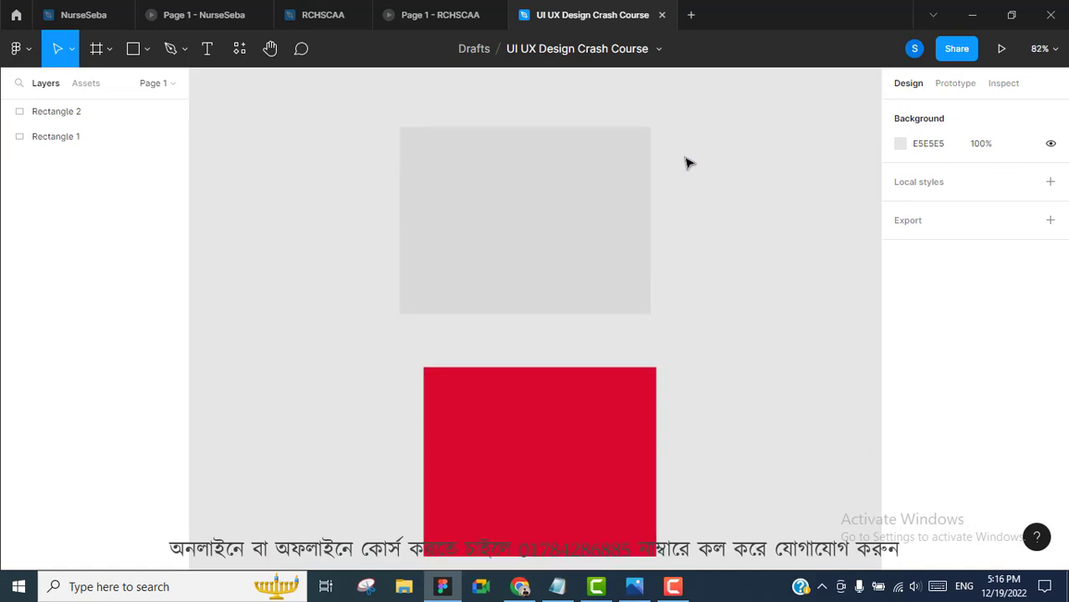
Step: Pan the canvas around the two rectangles, once with the Hand tool and again with the Move tool active
click(269, 48)
drag(687, 288, 666, 301)
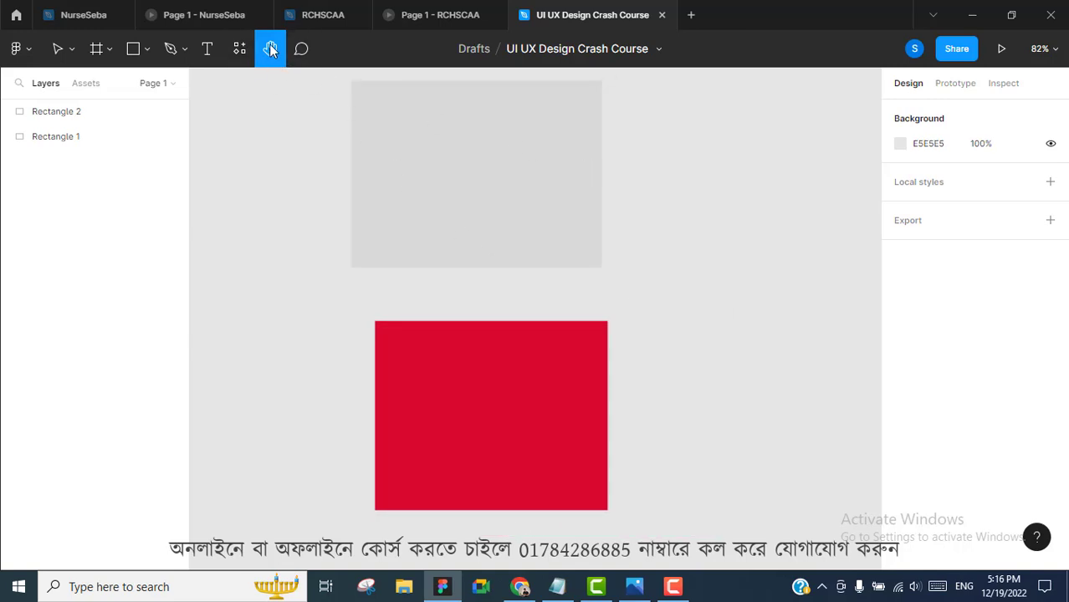
click(57, 48)
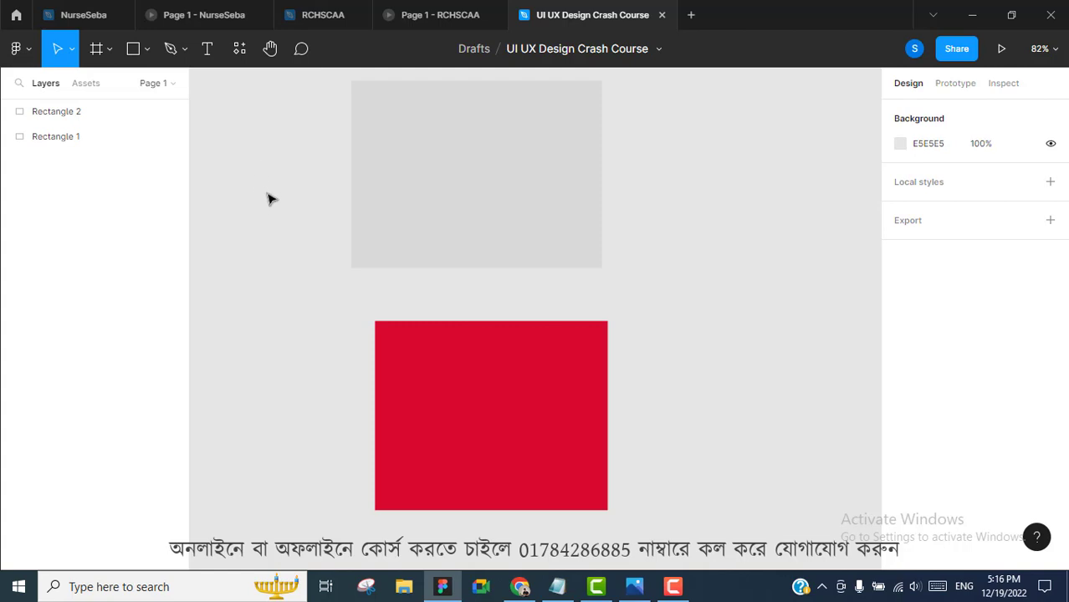
scroll(498, 257, up, 1)
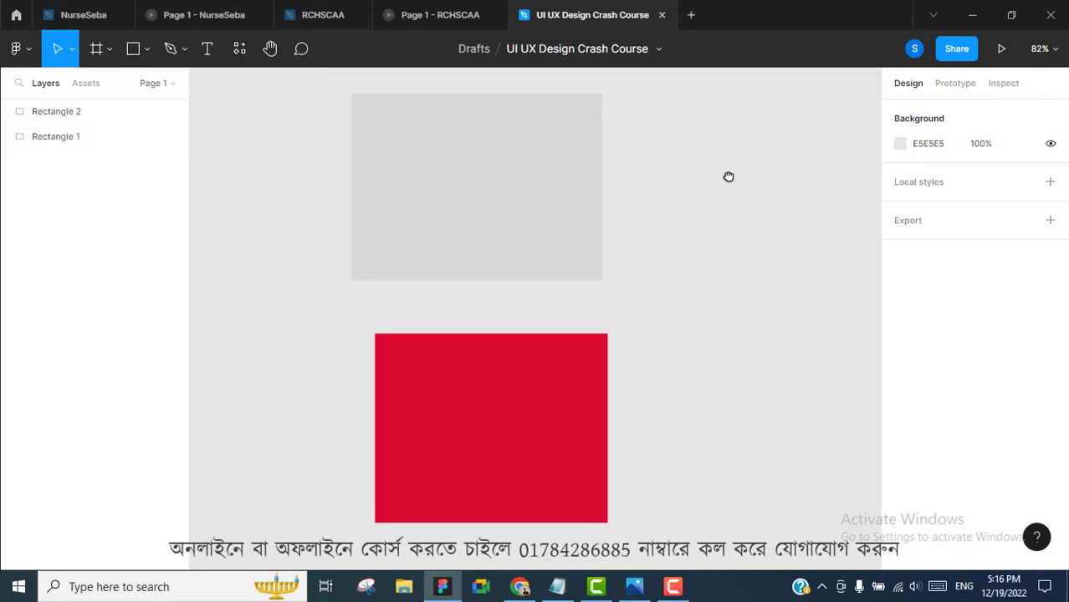
drag(717, 193, 593, 172)
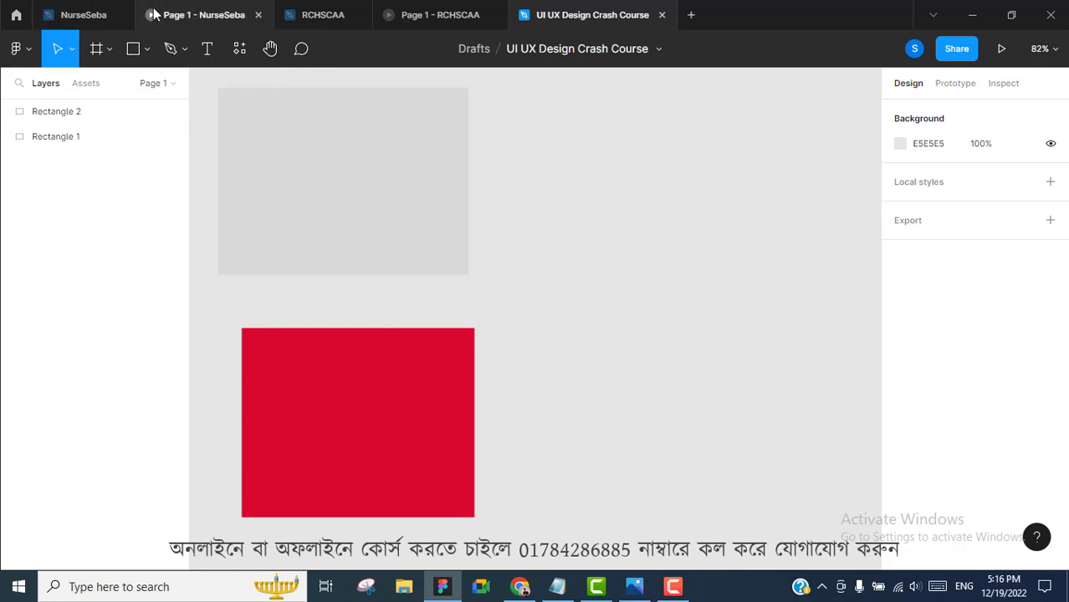
Step: Switch to the NurseSeba file, clear the selection, and pan across to bring the health tips article screen fully into view
click(84, 14)
click(506, 256)
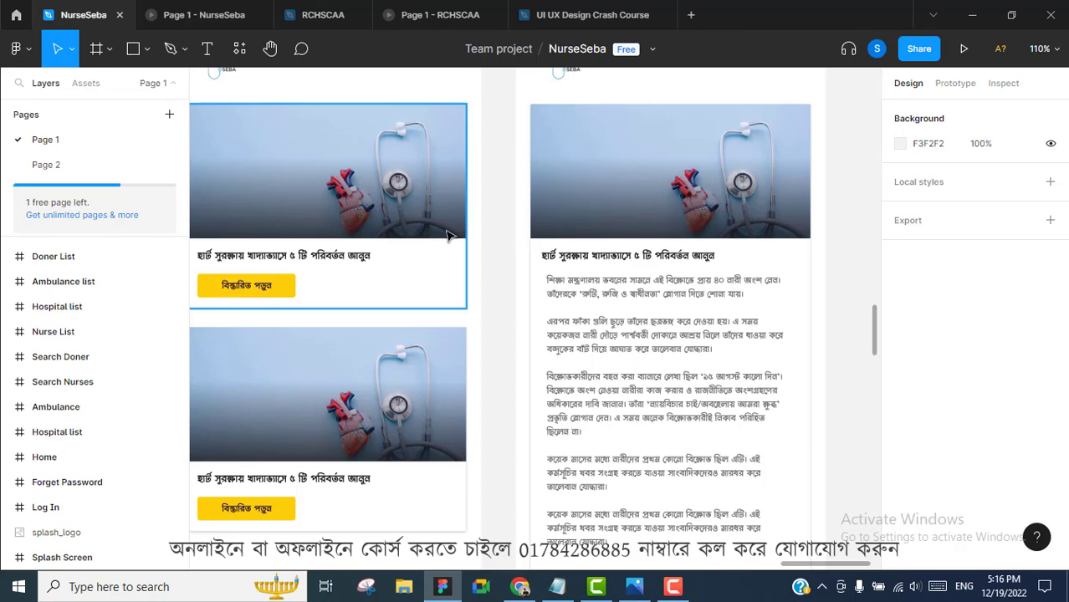
drag(477, 258, 147, 309)
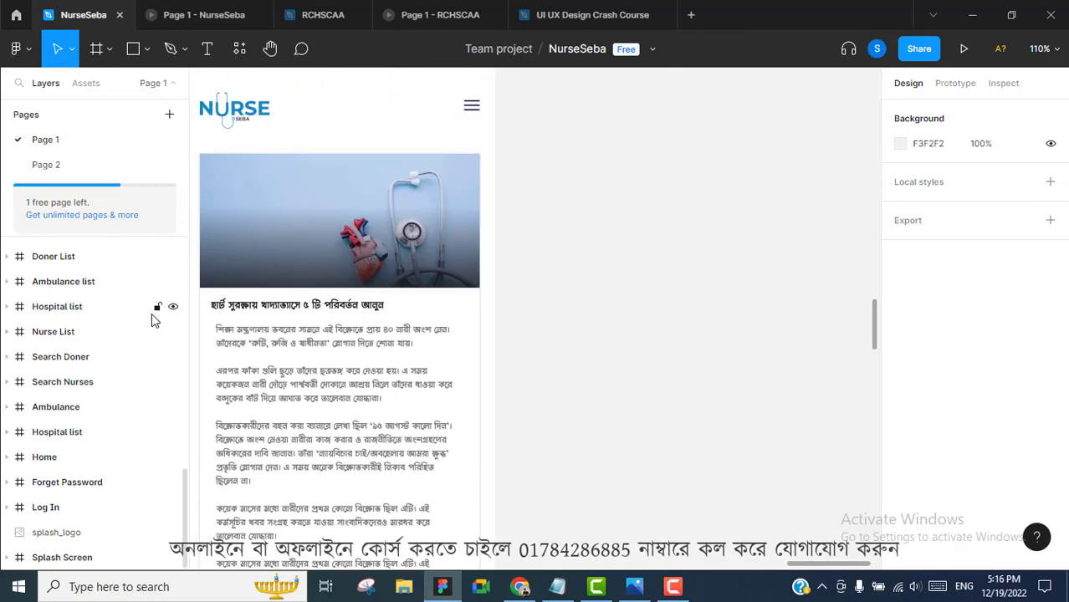
Step: Pan across the Health Tips screens in NurseSeba, and return to the UI UX Design Crash Course file with the two rectangles in view
mouse_move(430, 254)
mouse_down()
mouse_move(496, 278)
mouse_move(855, 271)
mouse_up()
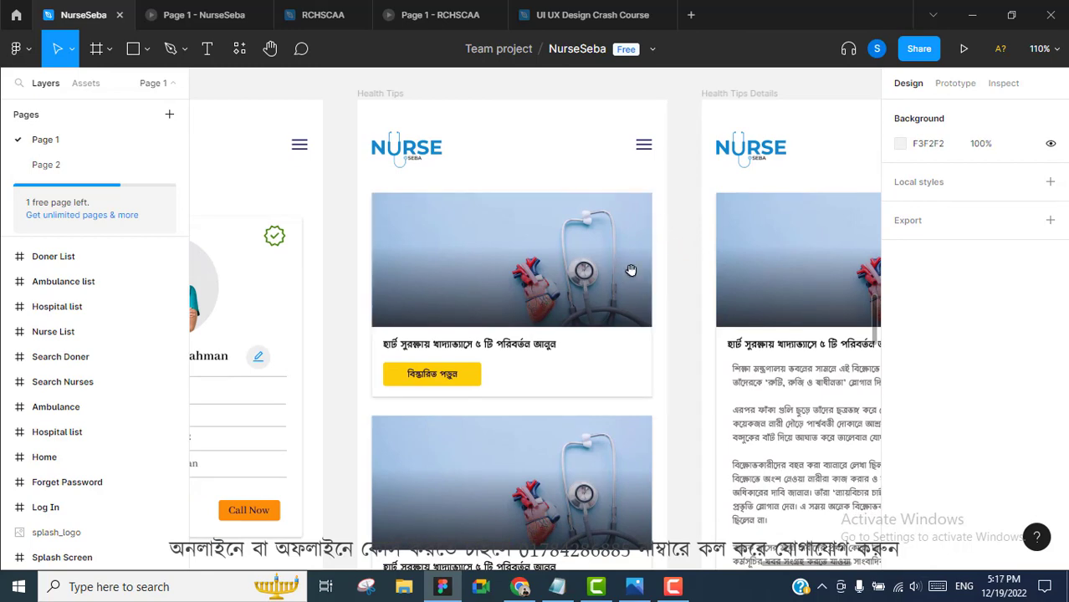
drag(670, 301, 565, 311)
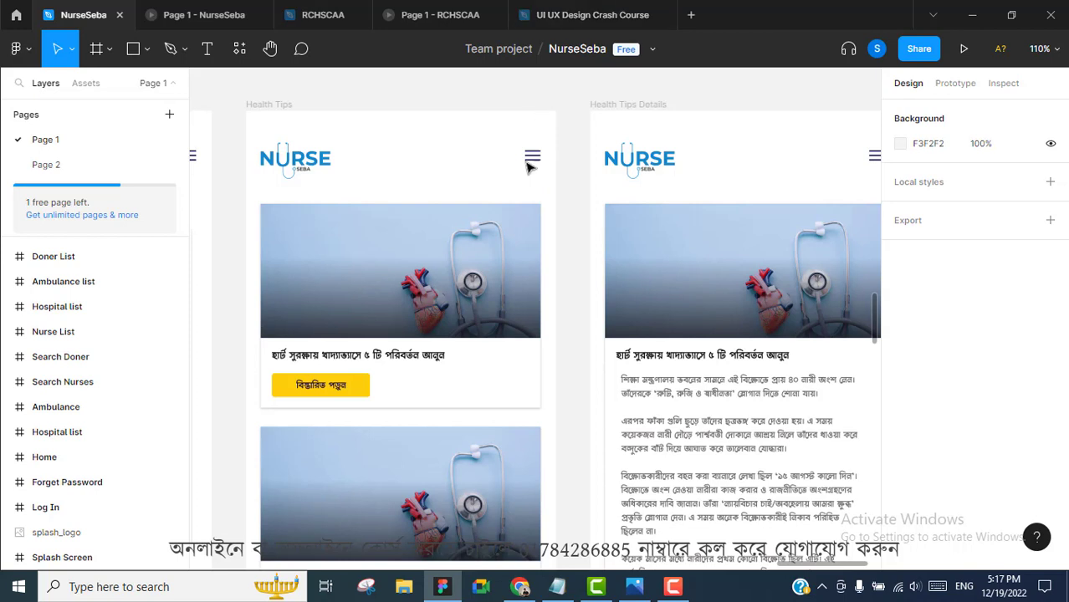
click(569, 15)
scroll(522, 288, up, 1)
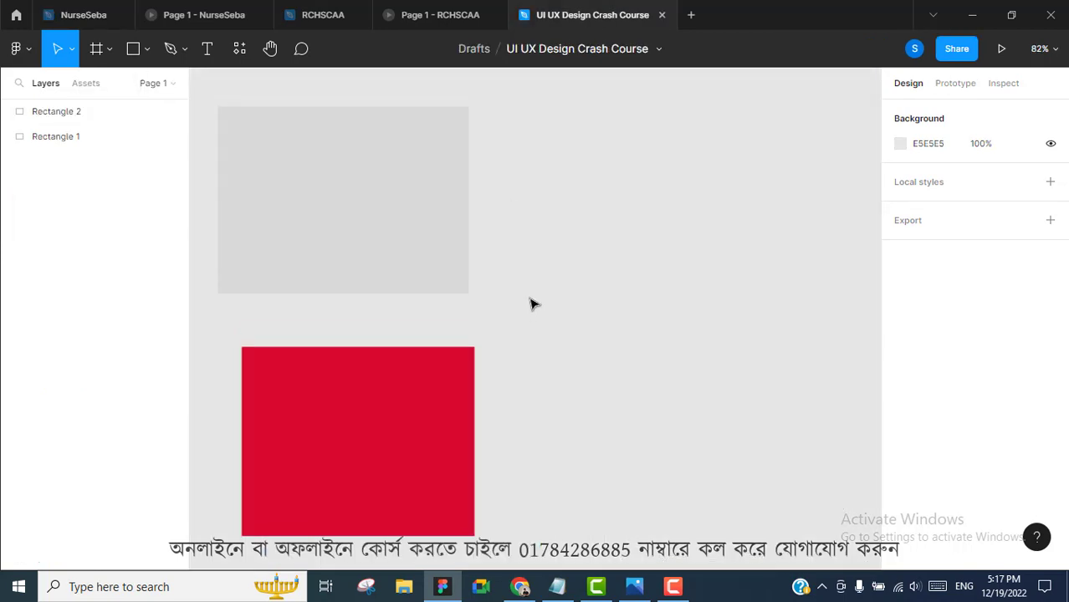
drag(538, 301, 526, 282)
scroll(604, 266, down, 3)
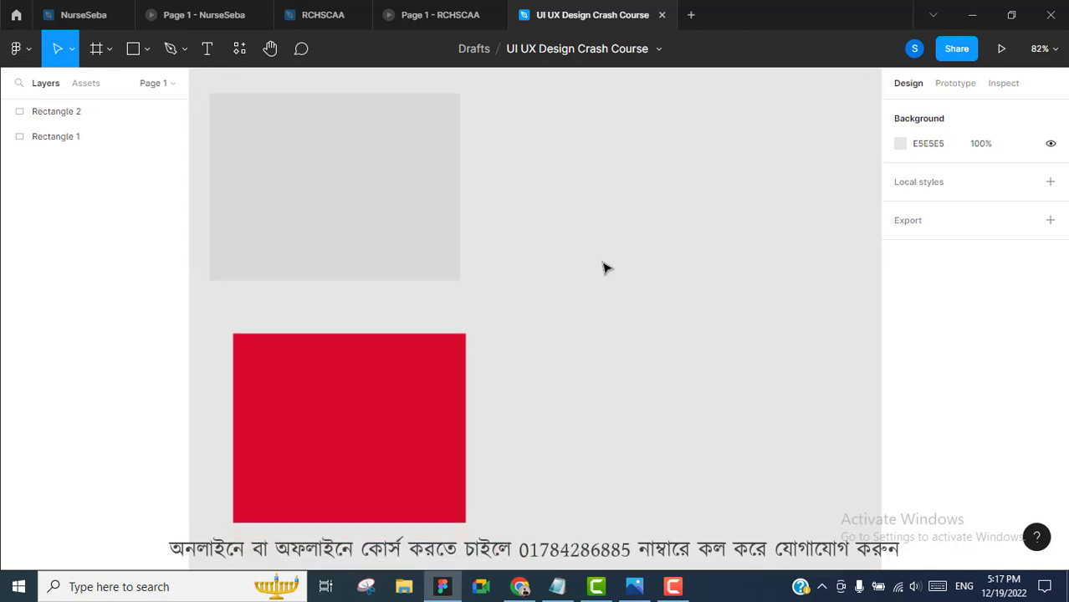
click(389, 332)
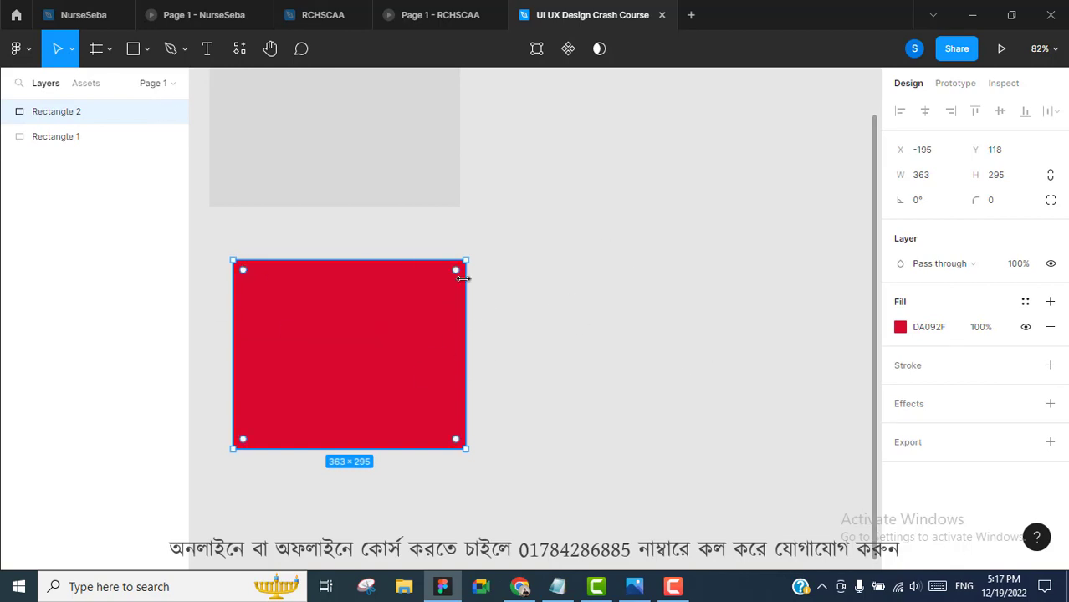
click(627, 356)
click(264, 350)
drag(445, 278, 601, 255)
click(602, 255)
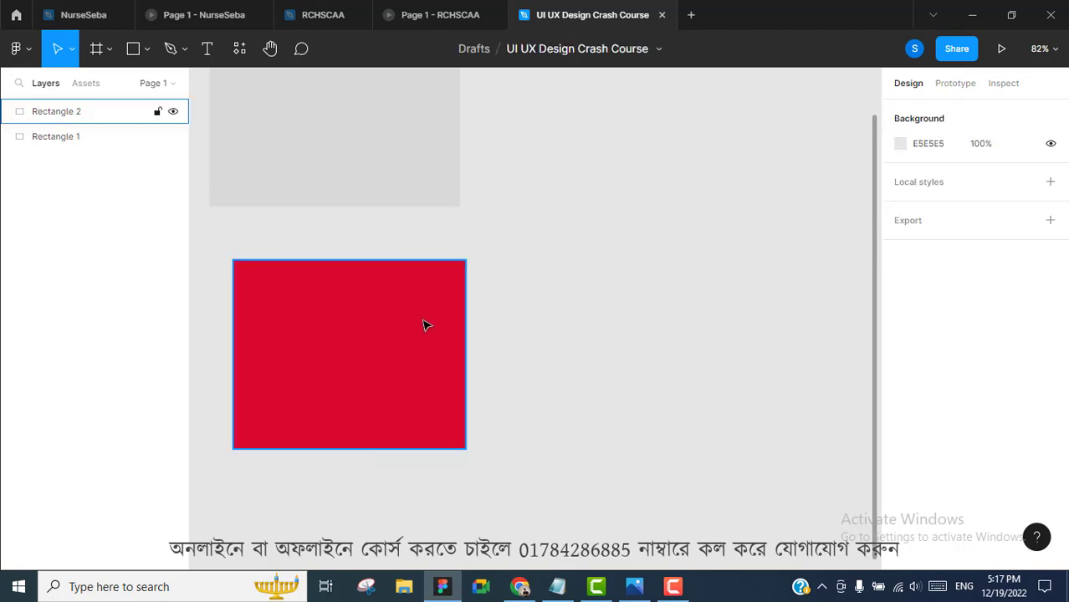
Step: Round all corners of the red rectangle with a corner radius of 23
click(425, 322)
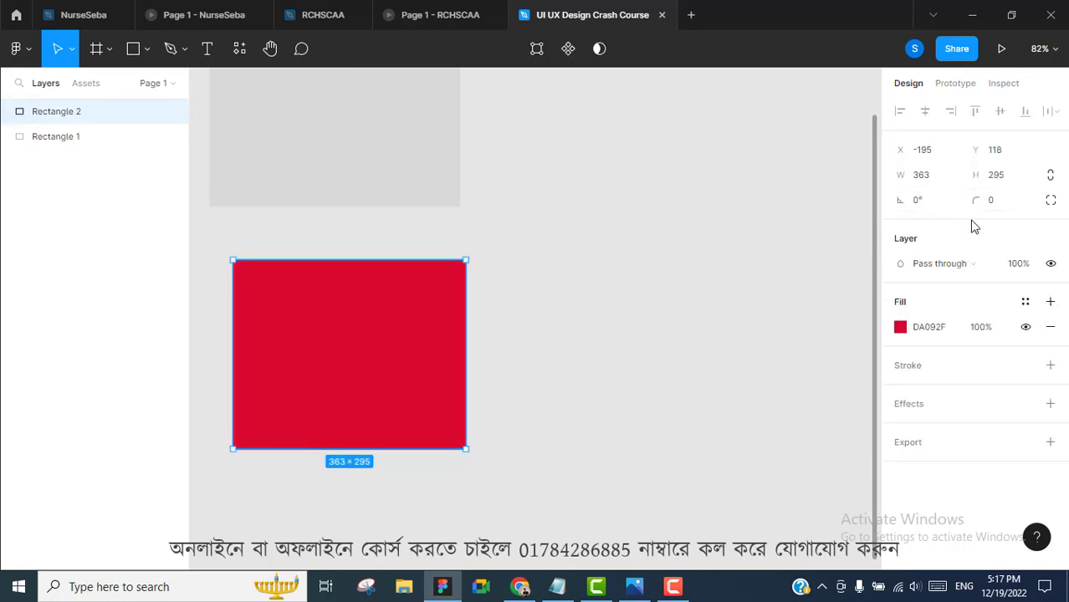
click(1003, 207)
text(23)
key(Return)
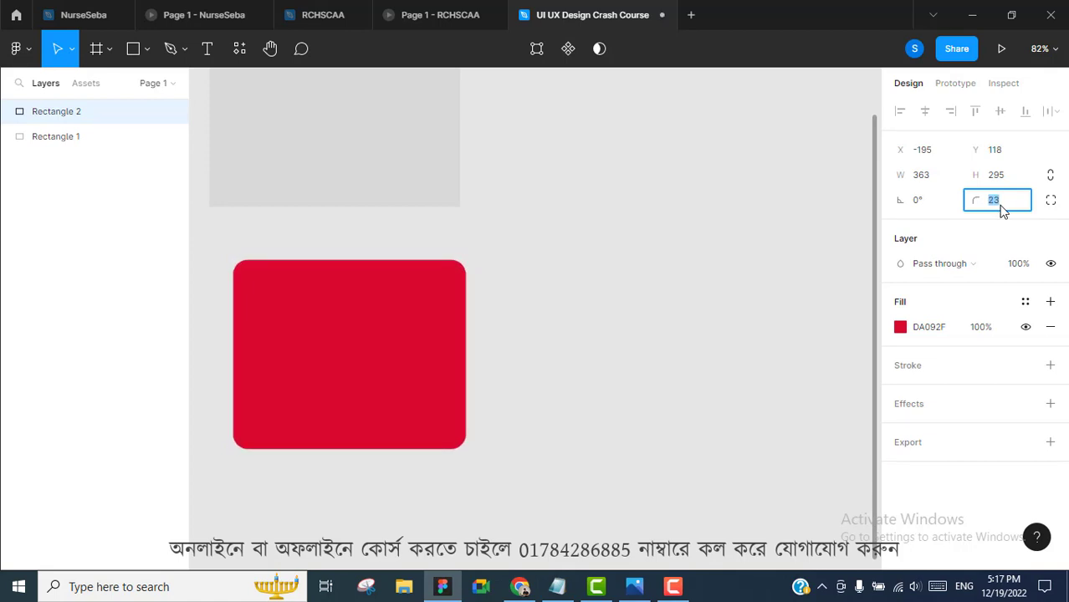
Step: Raise the red rectangle's corner radius to 29 in single increments
scroll(353, 366, left, 3)
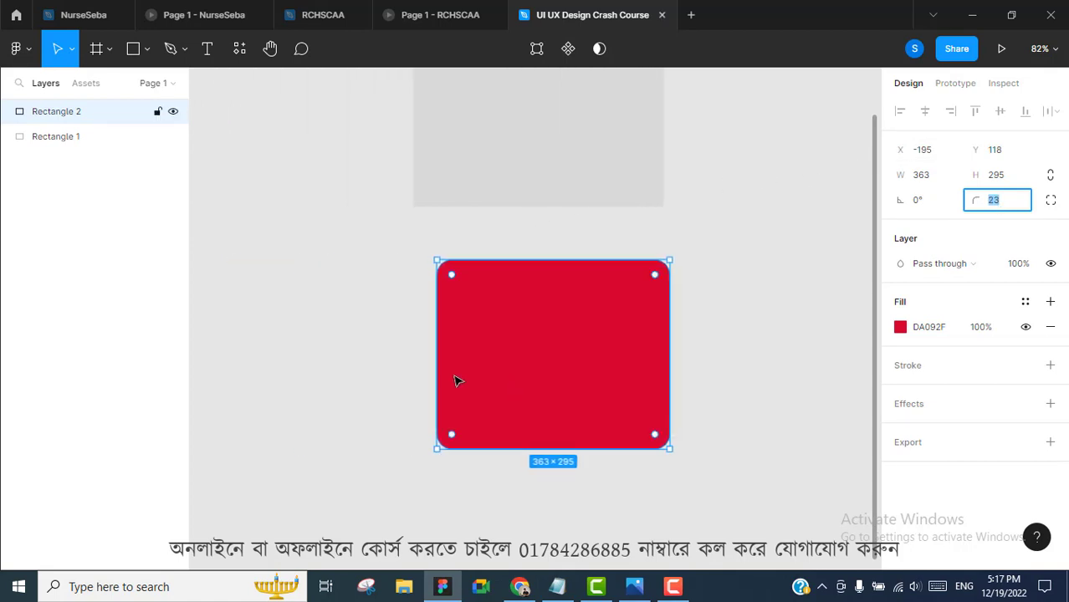
scroll(456, 377, up, 3)
scroll(513, 335, right, 2)
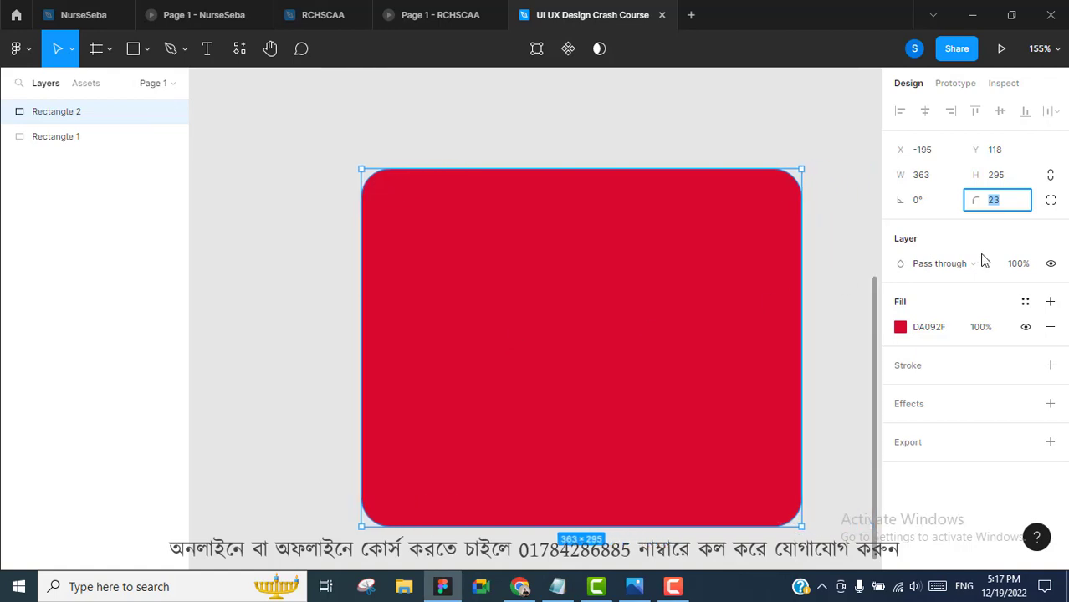
click(1010, 201)
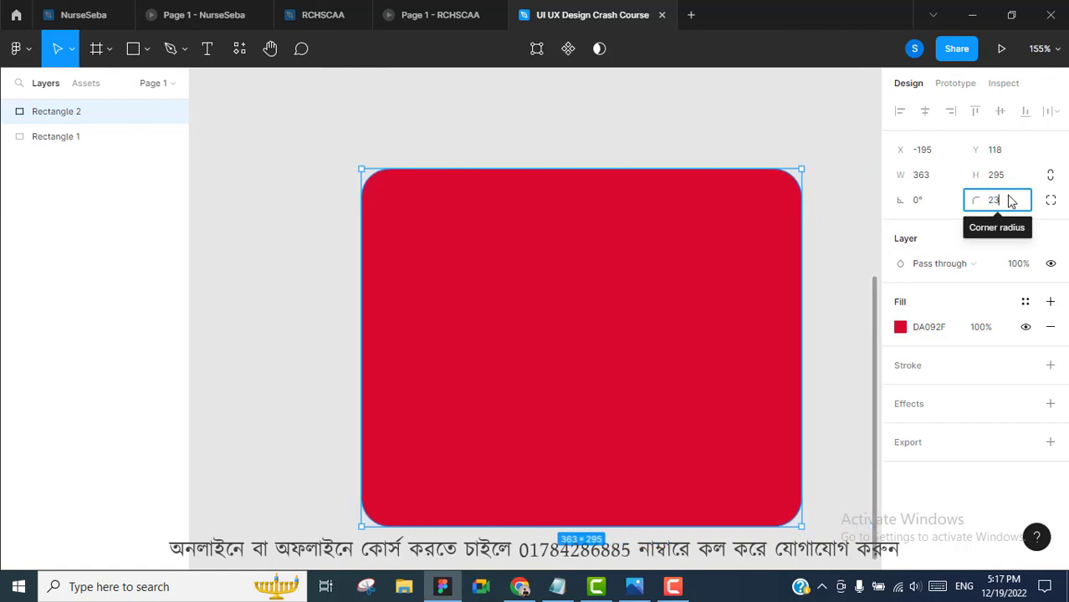
key(Up)
key(Up)
key(Up)
key(Up)
key(Up)
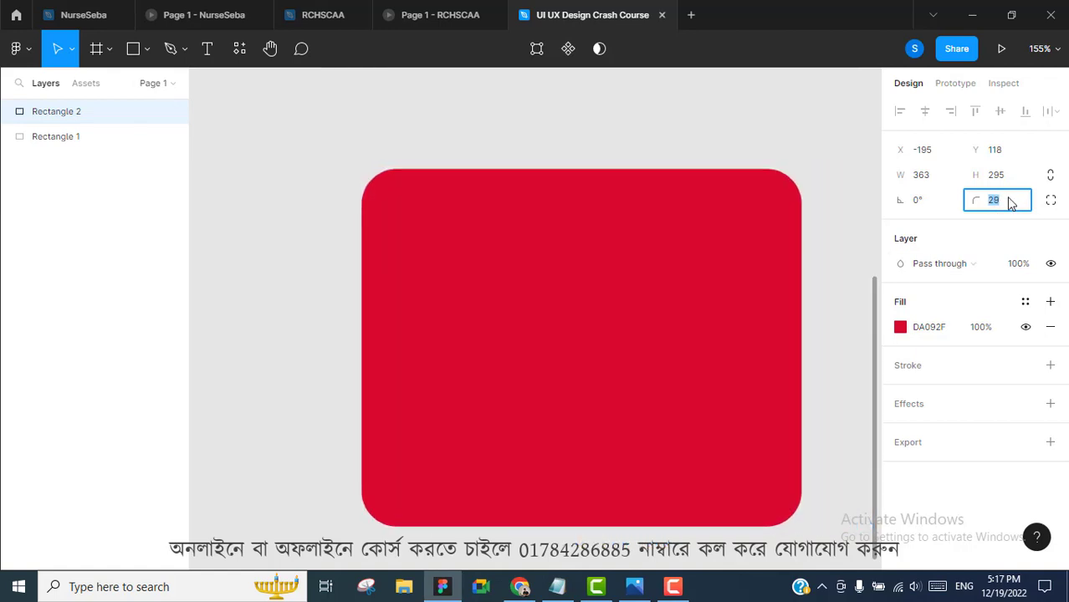
Step: Show and hide the red rectangle's independent corner values, and reset its overall corner radius to 0
click(1052, 201)
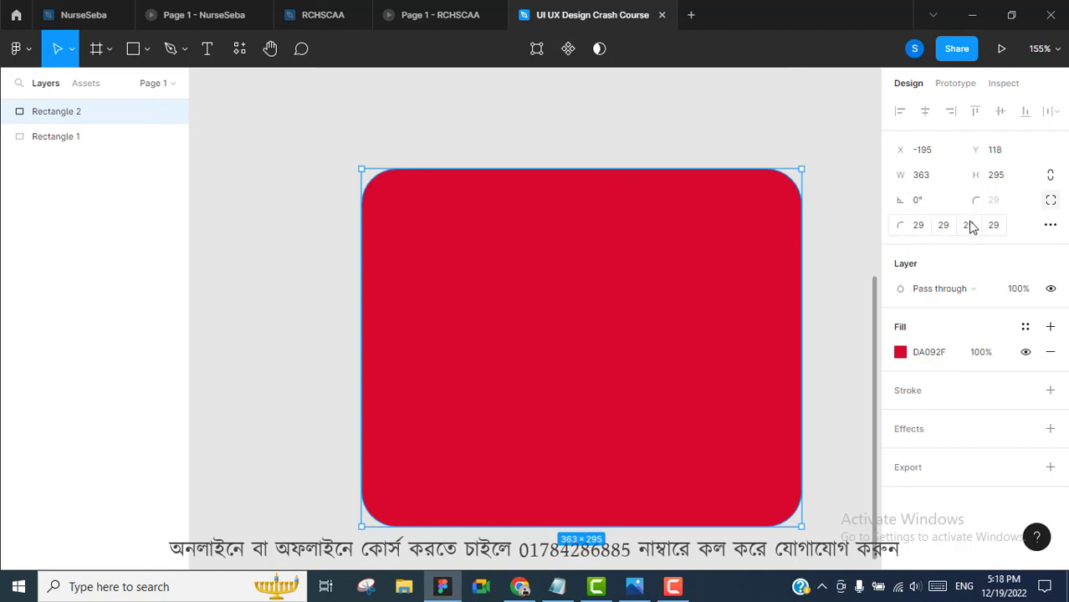
click(1054, 203)
click(1003, 210)
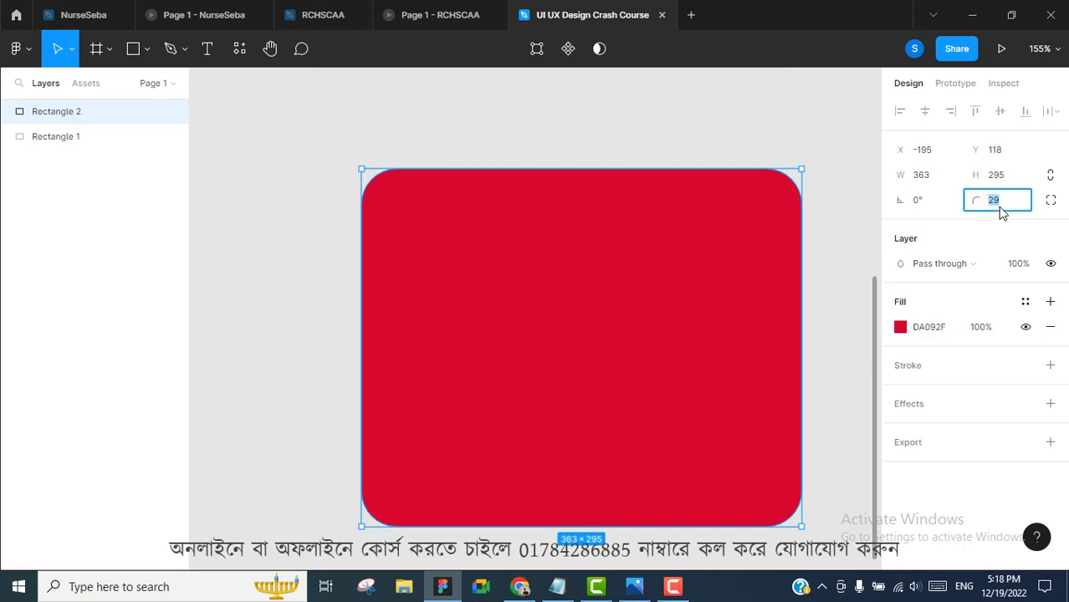
text(0)
key(Return)
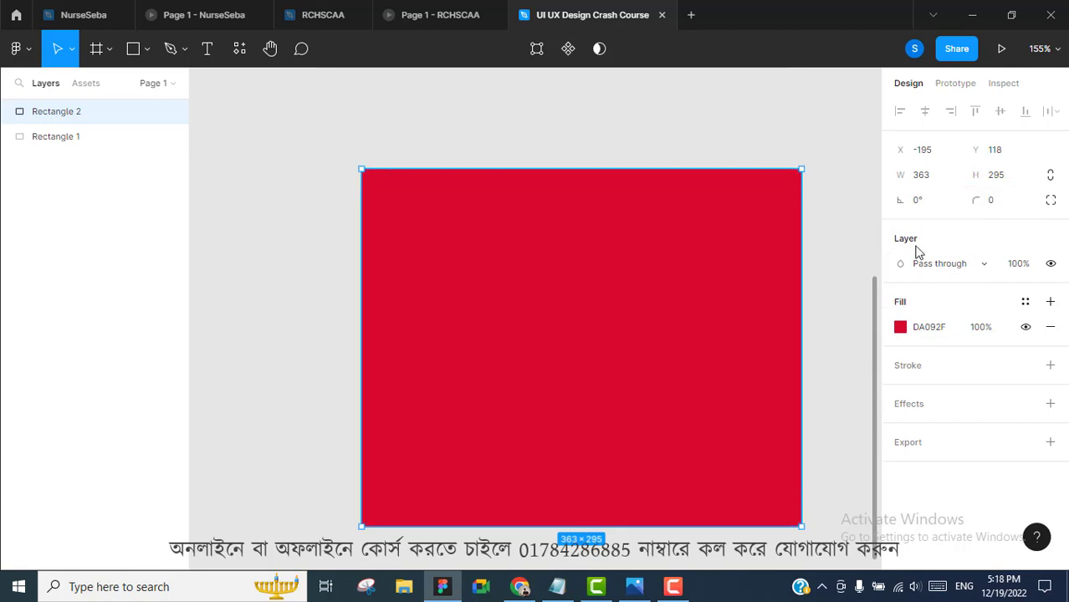
Step: Enable independent corners on the red rectangle and round only its top right corner to a radius of about 80
click(814, 196)
click(773, 232)
click(1051, 201)
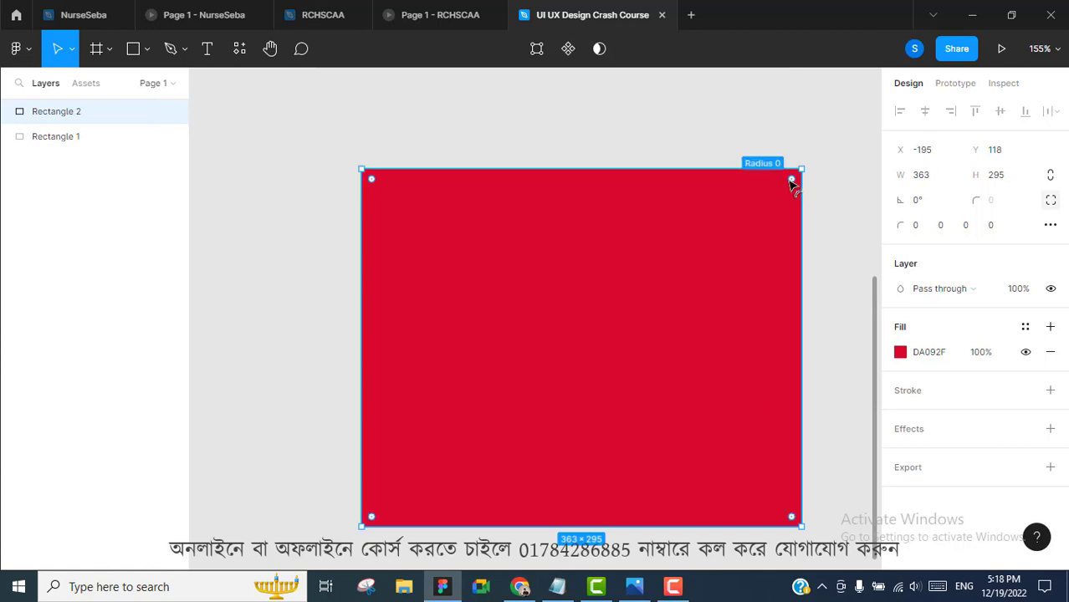
drag(792, 183, 717, 285)
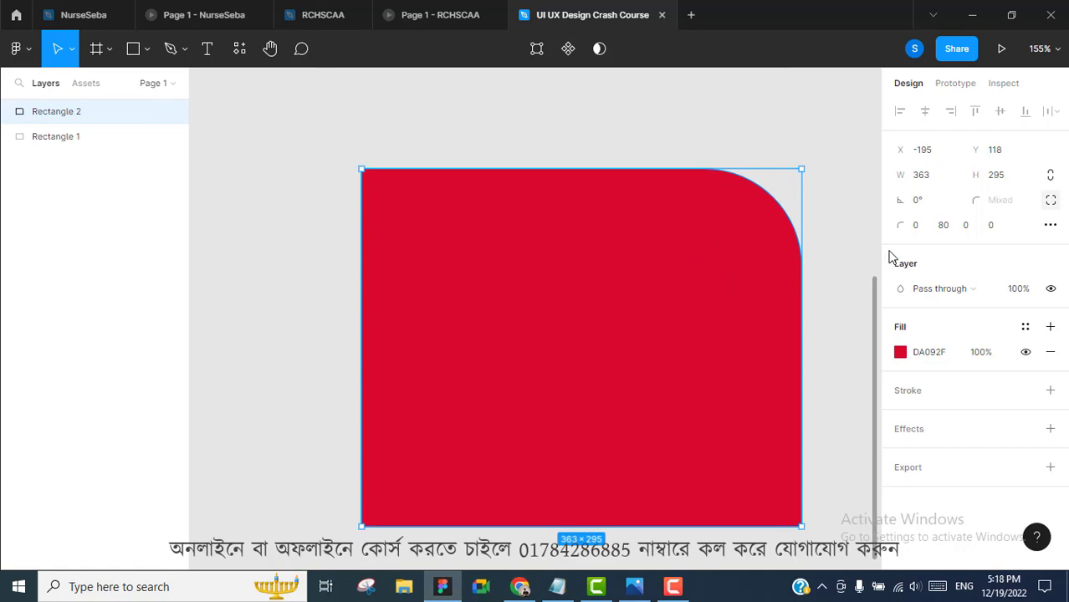
Step: Reduce the red rectangle's top right corner radius to 44
click(942, 225)
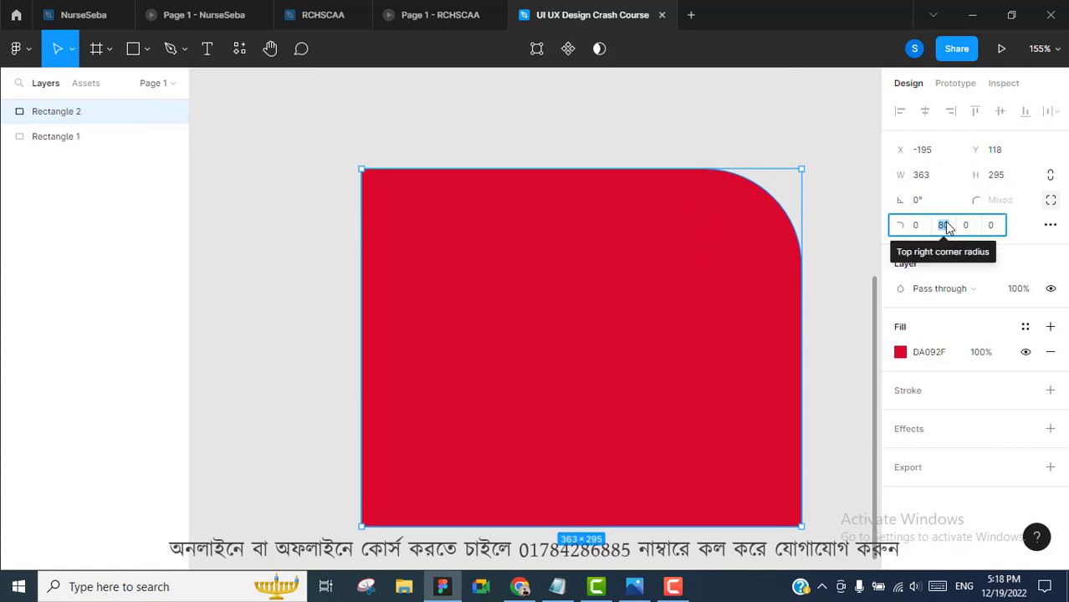
key(Down)
key(Down)
key(Down)
key(Down)
key(Down)
key(Down)
key(Down)
key(Down)
key(Down)
key(Down)
key(Down)
key(Down)
key(Down)
key(Down)
key(Down)
key(Down)
key(Down)
key(Down)
key(Down)
key(Down)
key(Down)
key(Down)
key(Down)
key(Down)
key(Down)
key(Down)
key(Down)
key(Down)
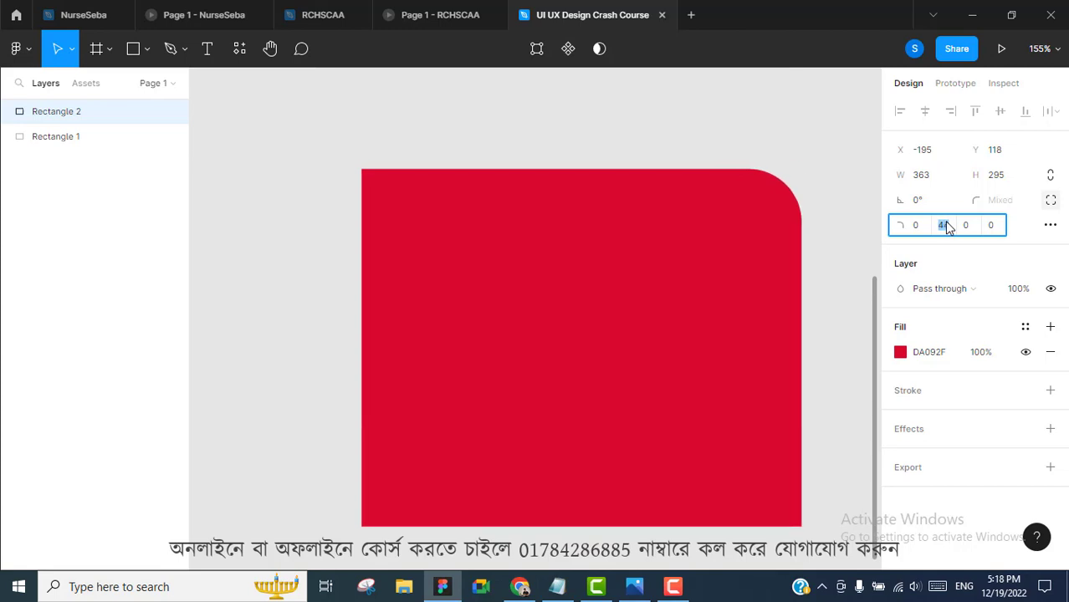
Step: Round the red rectangle's bottom left corner and raise its radius to 47
click(832, 360)
click(702, 309)
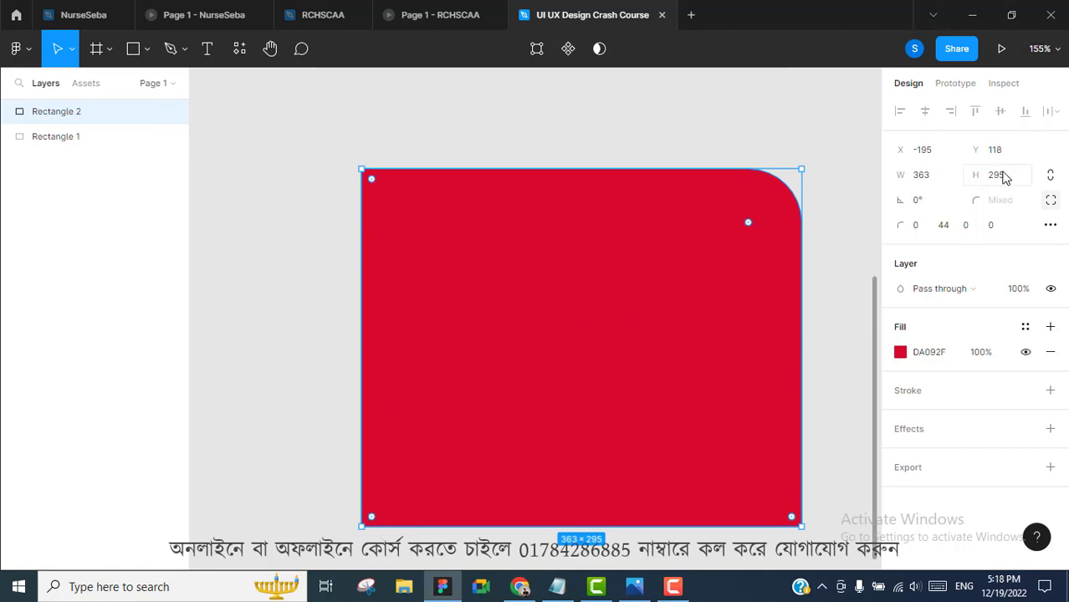
click(1001, 229)
text(5)
key(Return)
text(18)
key(Return)
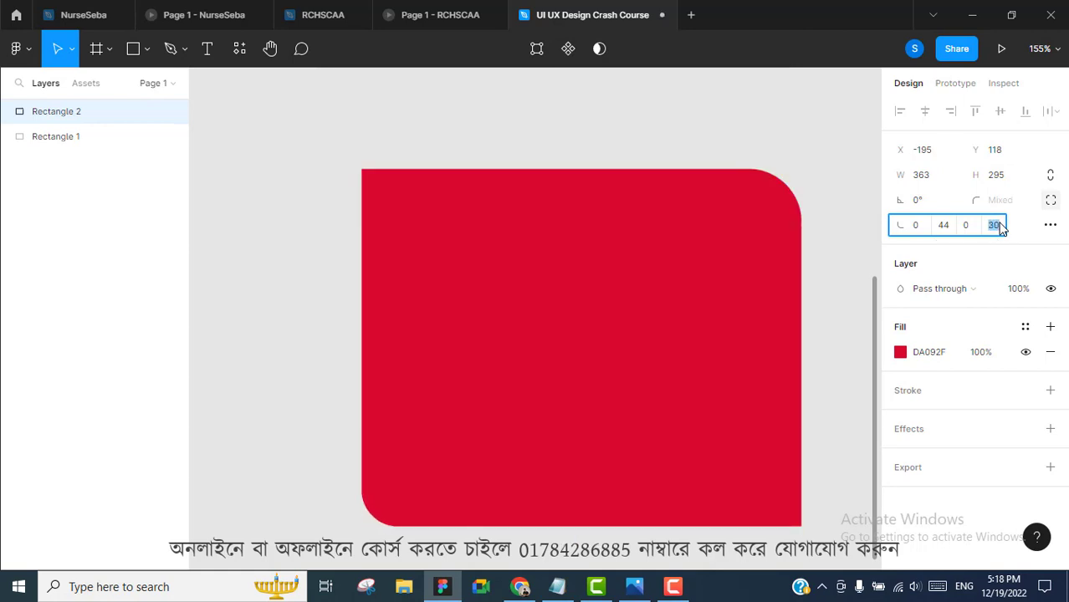
key(Up)
key(Up)
key(Up)
key(Up)
key(Up)
key(Up)
key(Up)
key(Up)
key(Up)
key(Up)
key(Up)
key(Up)
key(Up)
key(Up)
key(Up)
key(Up)
key(Up)
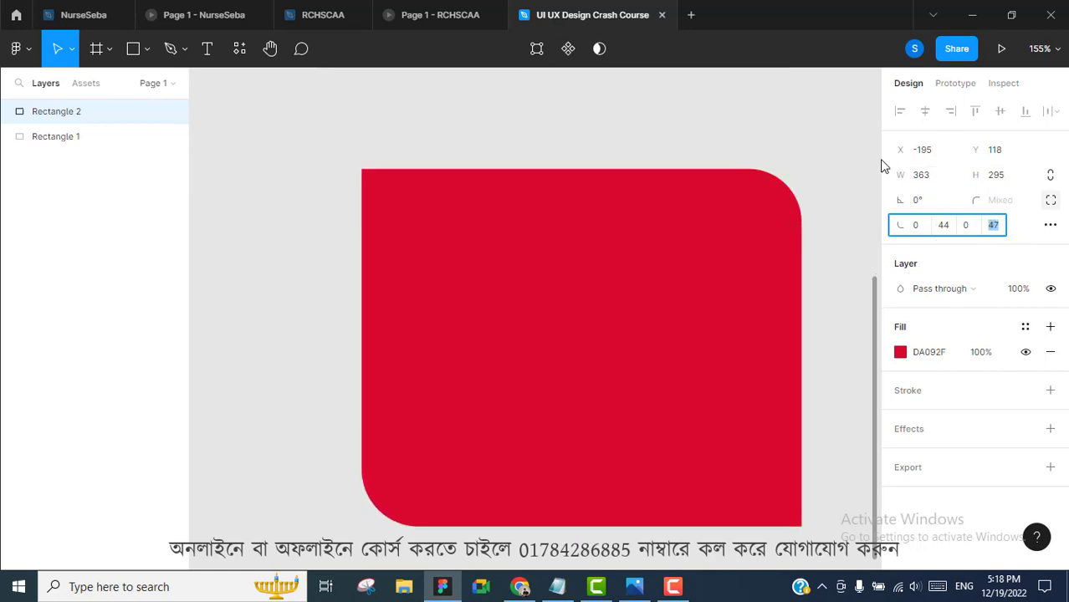
Step: Look through the layer blend modes available for the red rectangle, keeping Pass through
scroll(834, 208, down, 1)
click(847, 201)
click(734, 256)
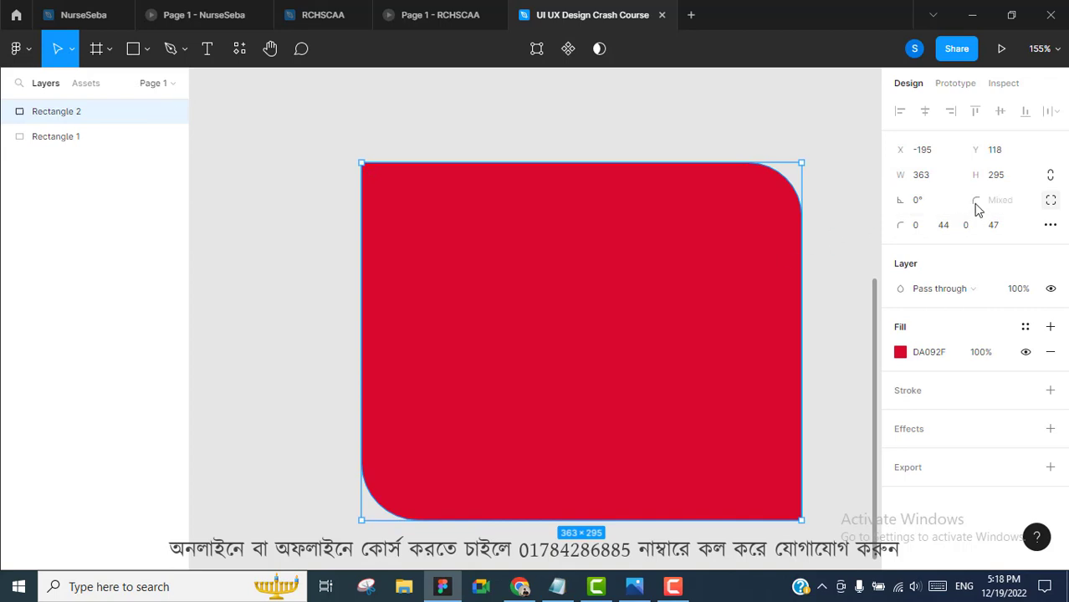
click(977, 296)
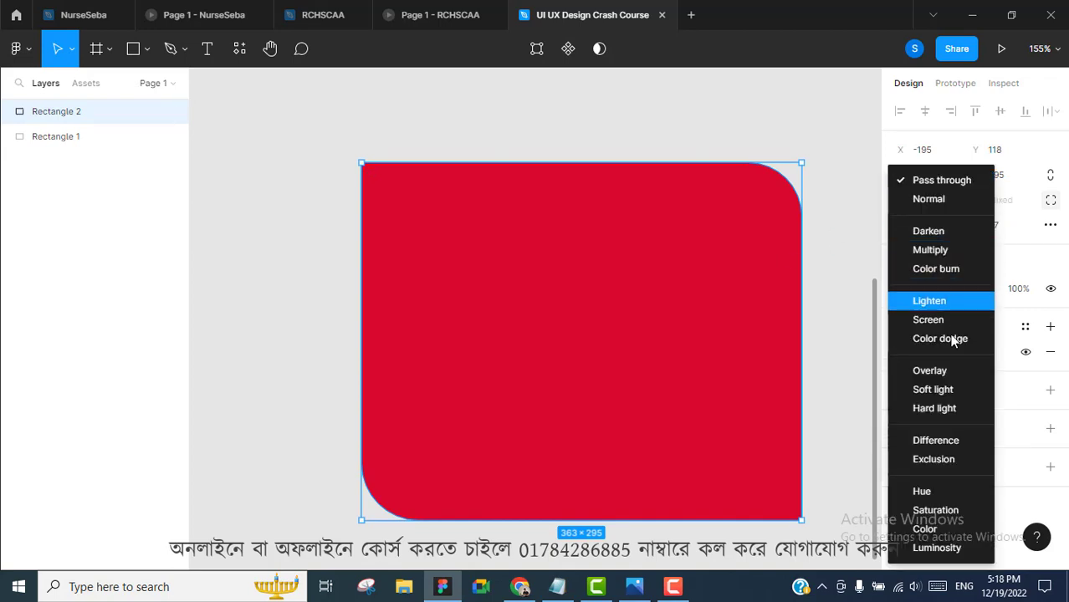
click(832, 111)
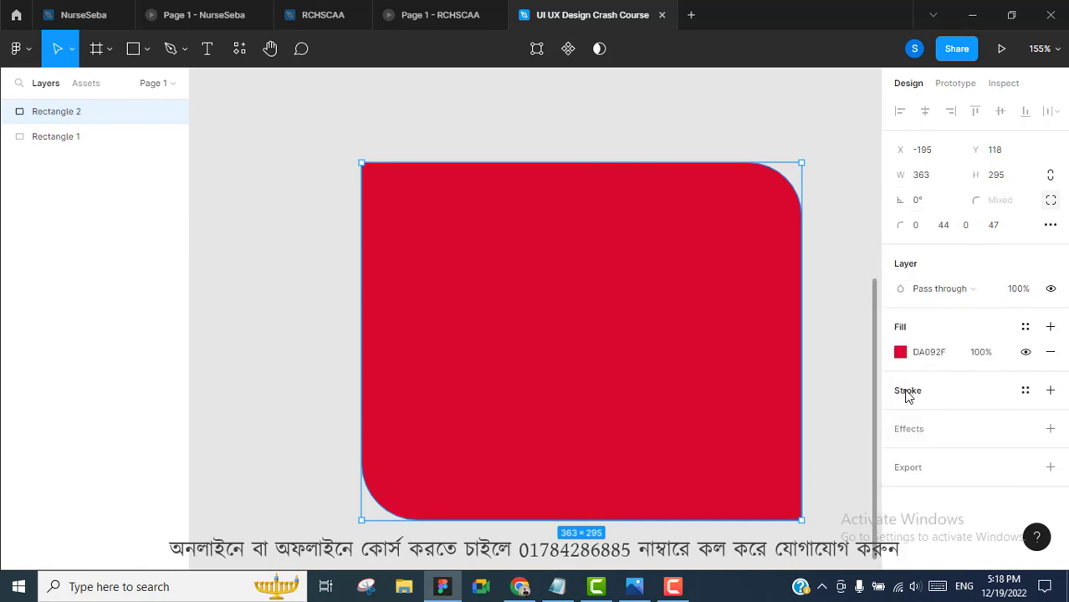
Step: Add a stroke to the red rectangle, and deselect and reselect the shape to check its outline
click(1050, 390)
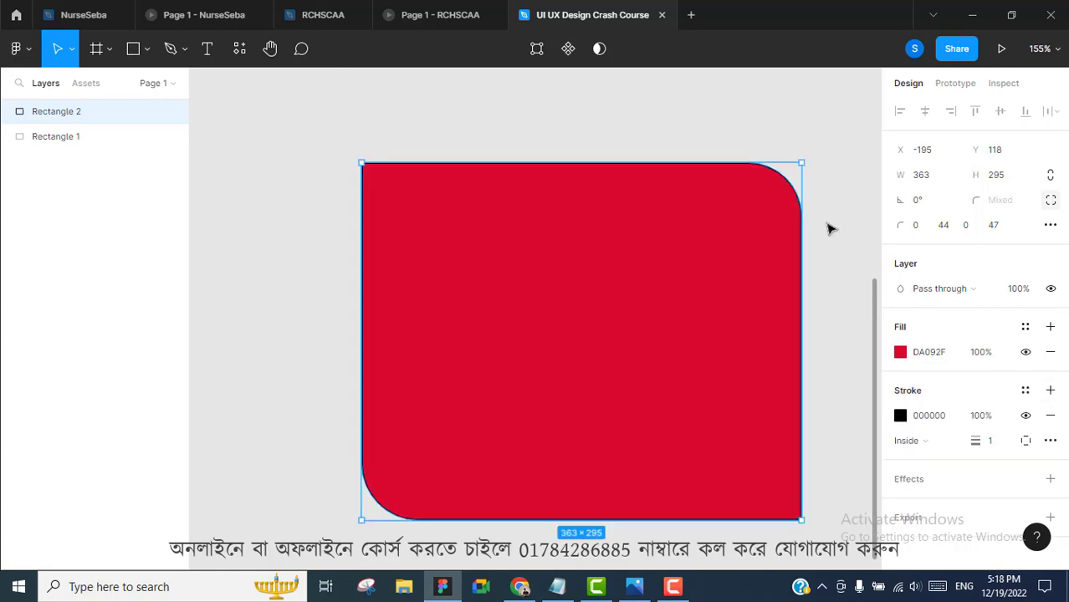
click(297, 286)
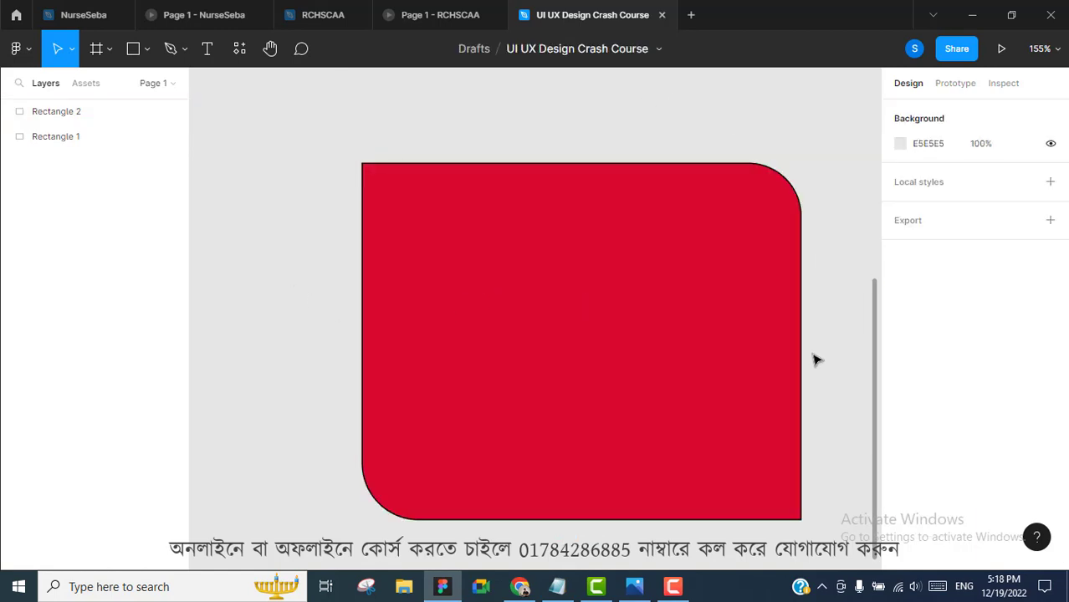
click(761, 280)
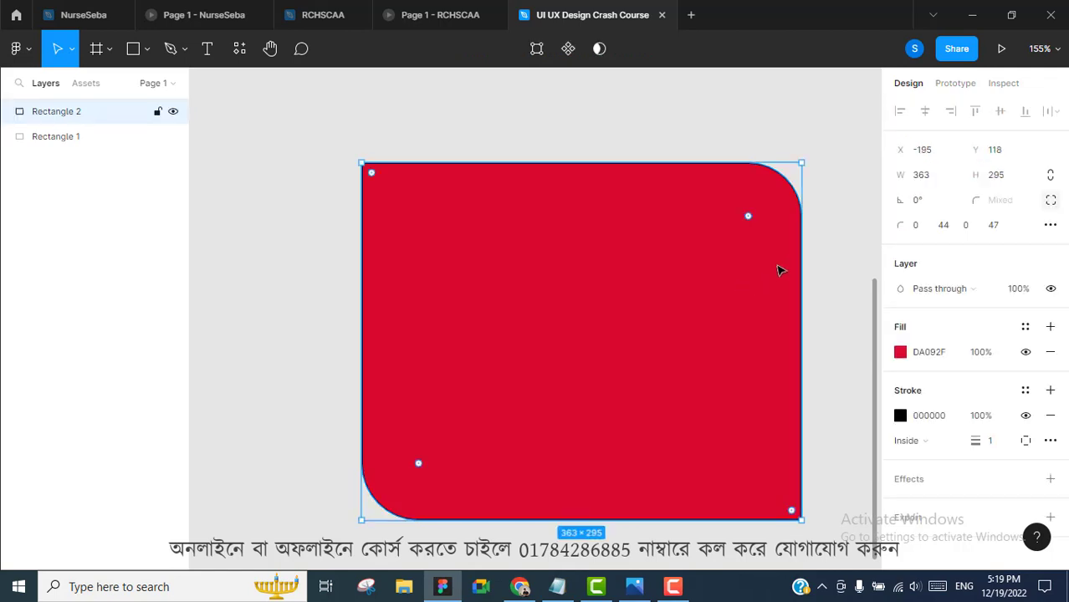
click(829, 246)
click(787, 246)
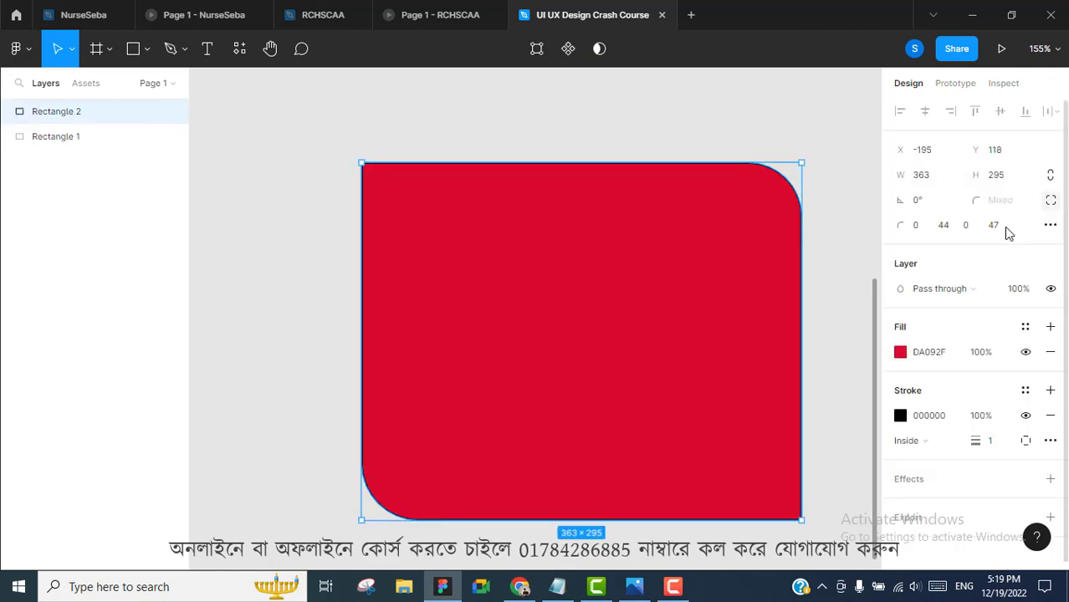
Step: Increase the red rectangle's stroke weight to 6
click(994, 445)
key(Up)
key(Up)
key(Up)
key(Up)
key(Up)
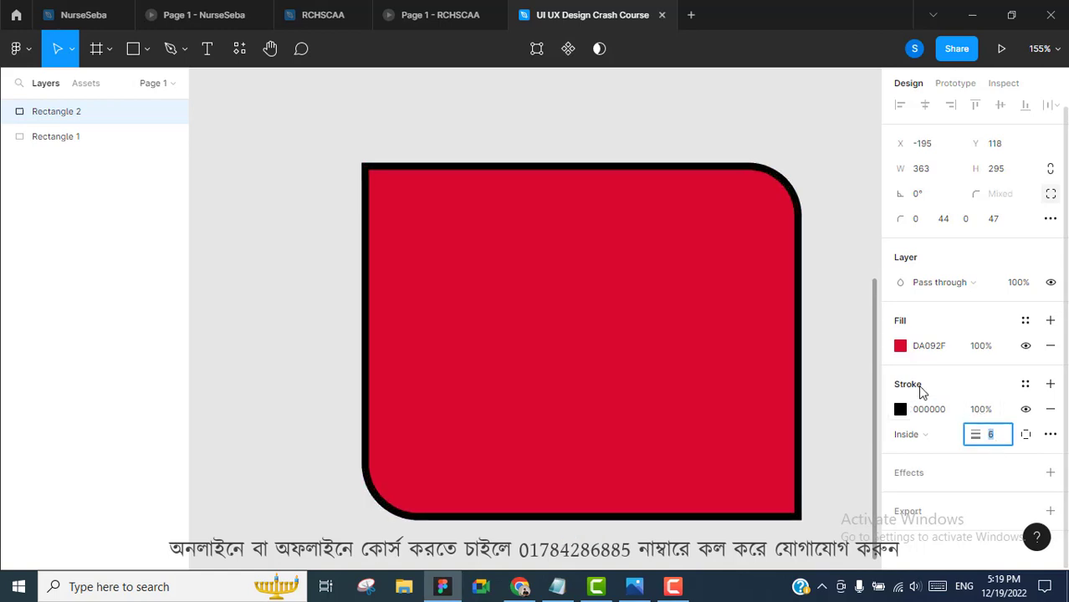
key(Up)
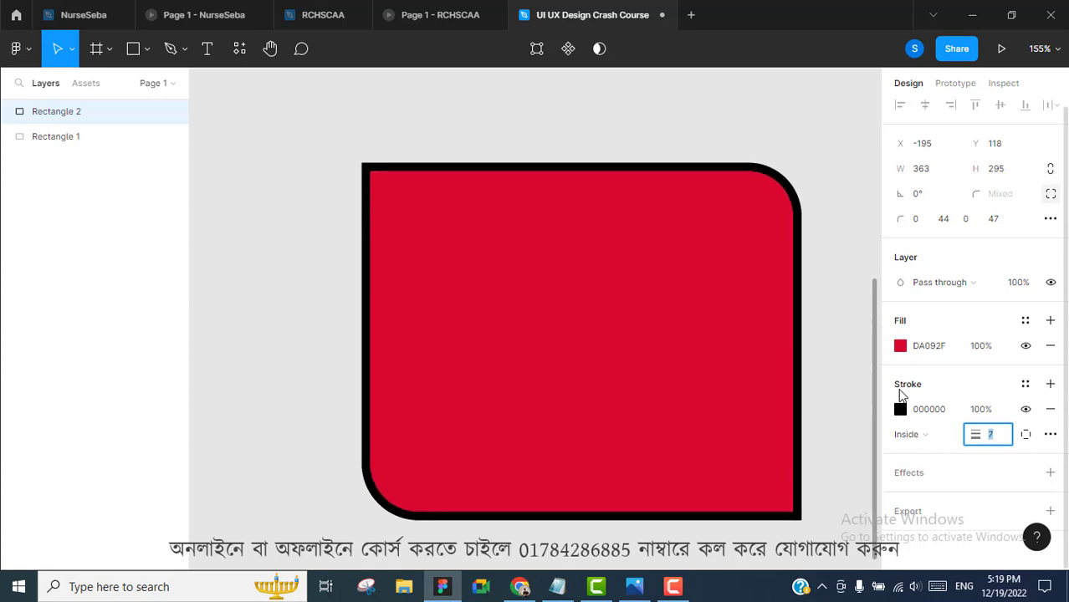
key(Down)
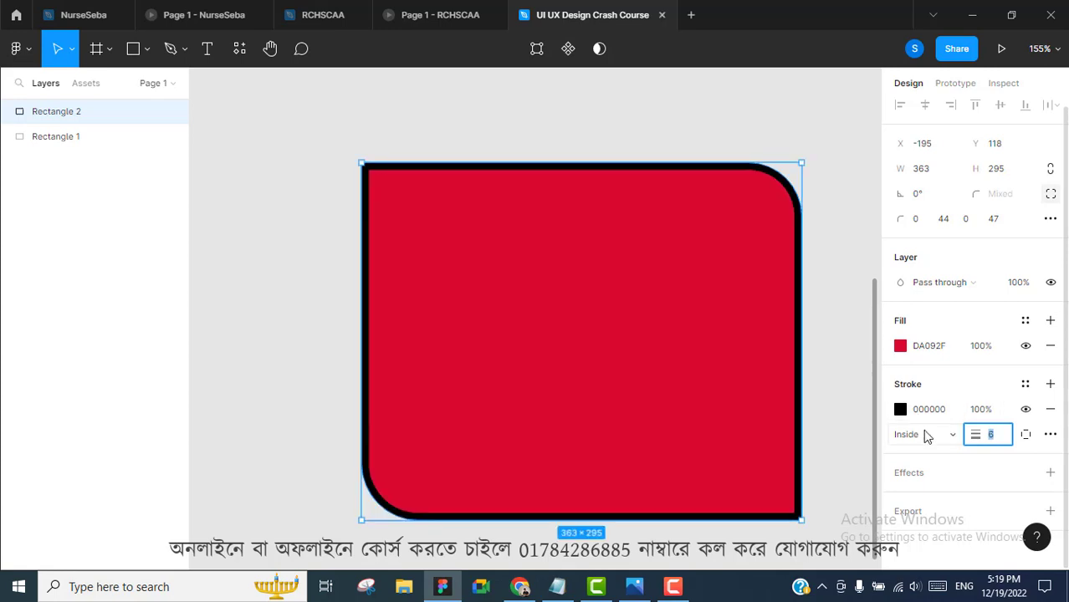
Step: Try Center alignment for the red rectangle's stroke and set the alignment to Outside
click(954, 435)
click(946, 418)
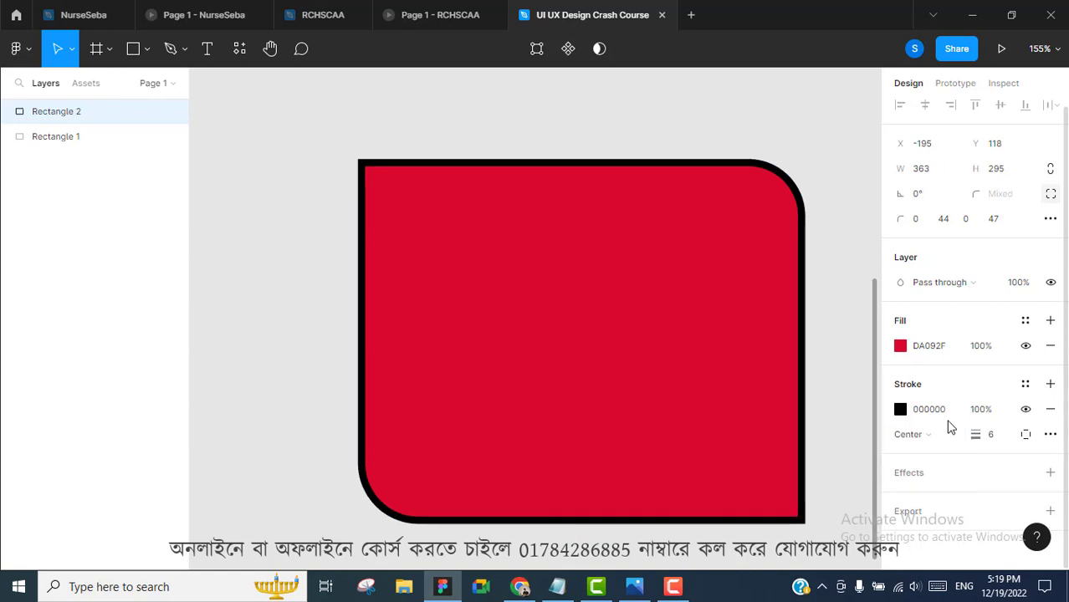
click(952, 435)
click(937, 469)
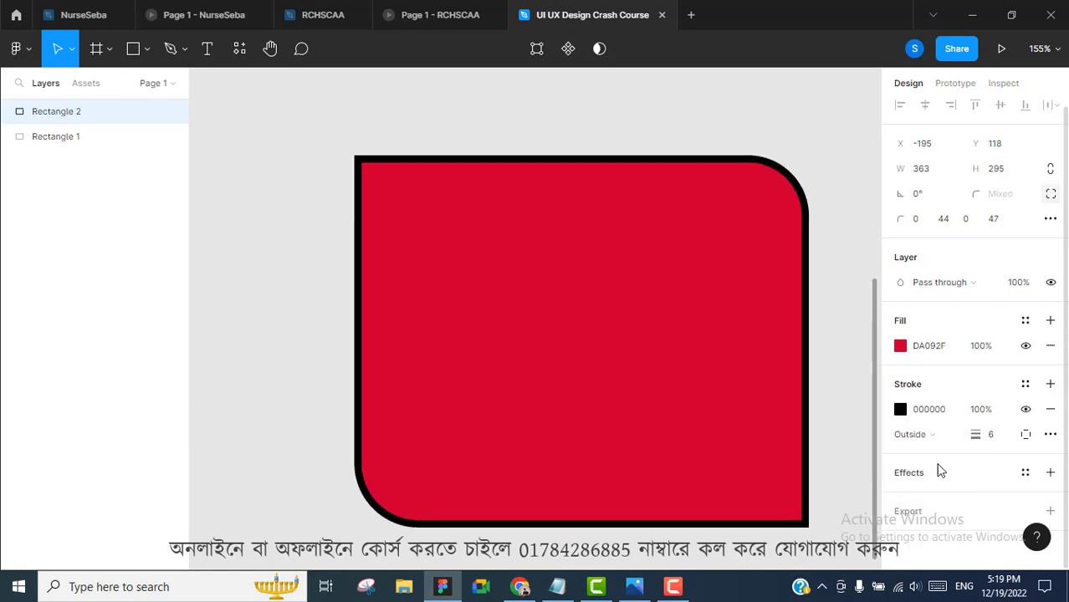
Step: Change the red rectangle's stroke colour to dark grey 262121
click(901, 409)
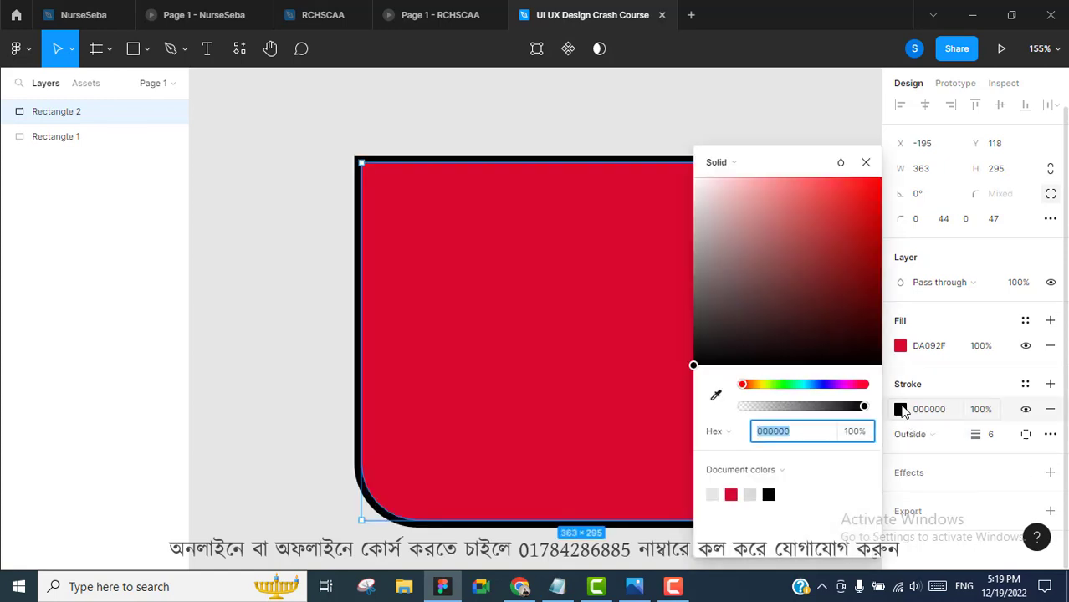
mouse_move(695, 365)
mouse_down()
mouse_move(715, 238)
mouse_move(758, 255)
mouse_move(750, 349)
mouse_move(726, 339)
mouse_move(724, 348)
mouse_up()
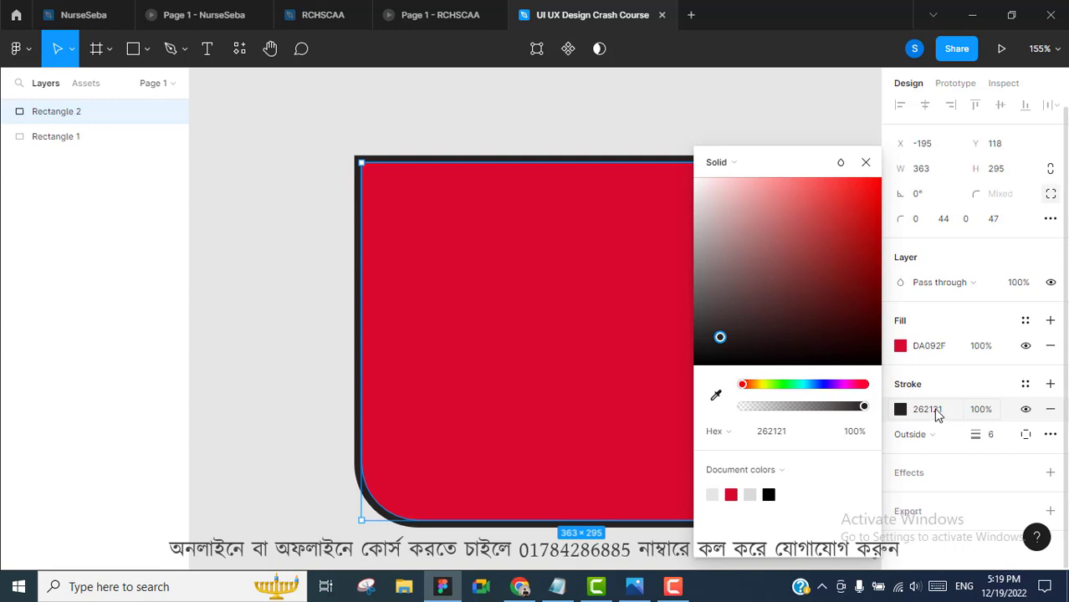
click(935, 412)
scroll(833, 308, right, 3)
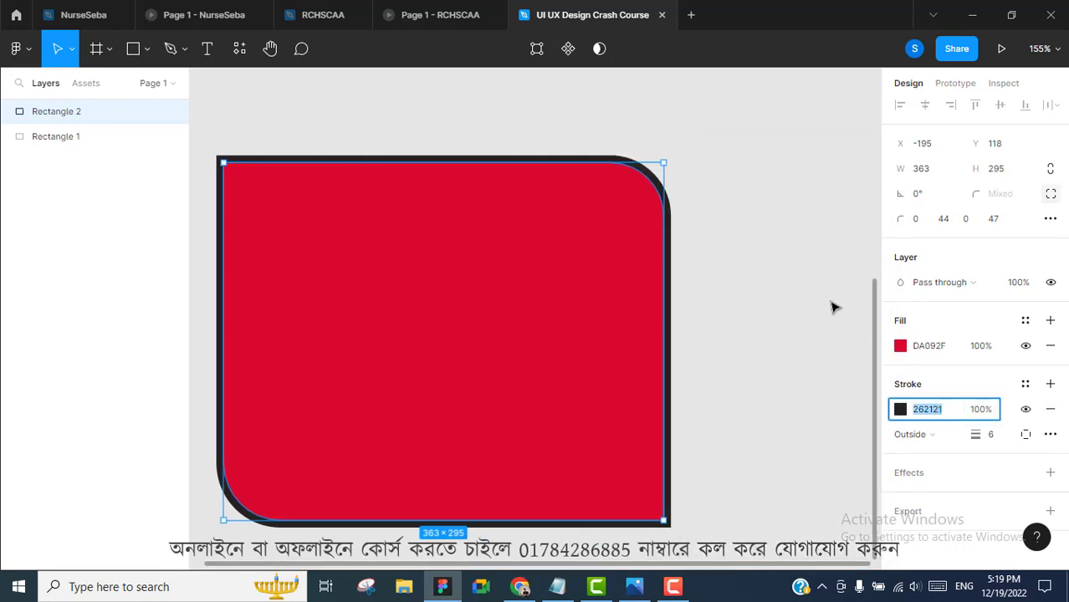
click(993, 436)
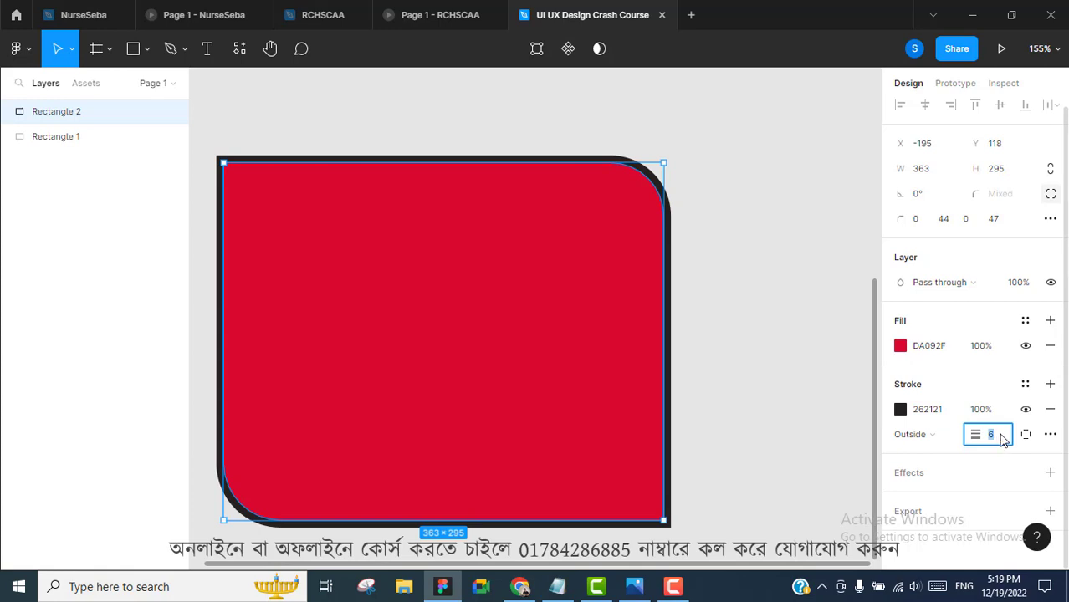
Step: Toggle the red rectangle's stroke off and on, and replace it with a new default stroke
click(1026, 409)
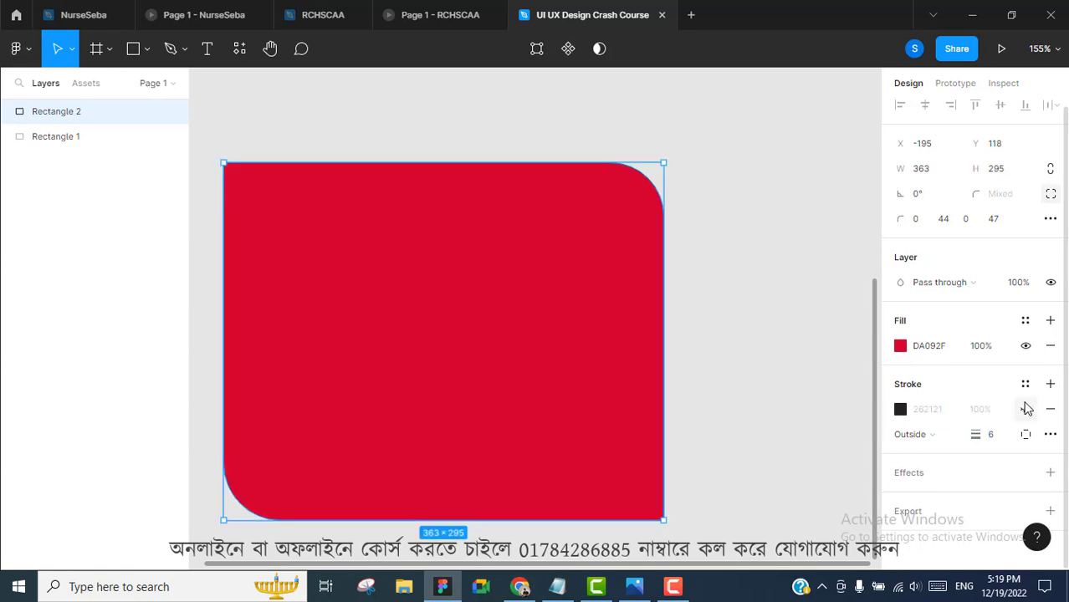
click(1027, 409)
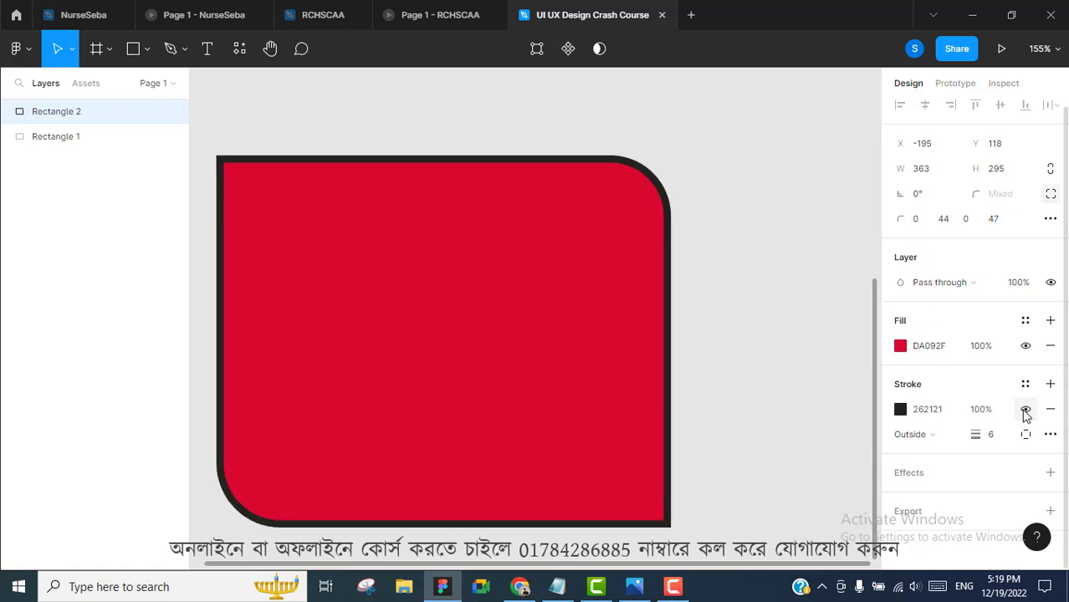
click(1050, 409)
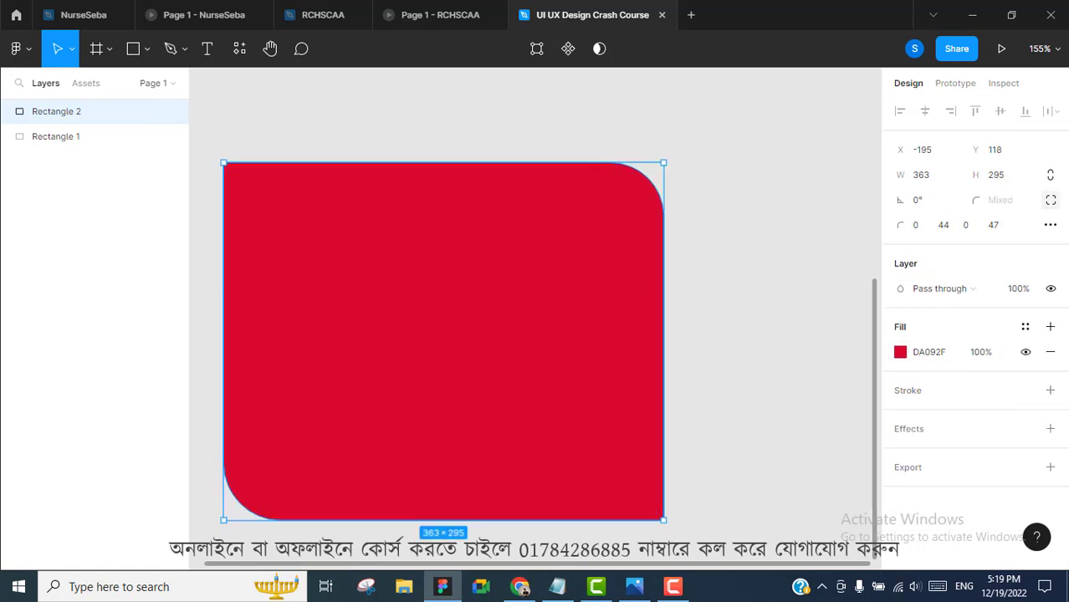
click(1050, 390)
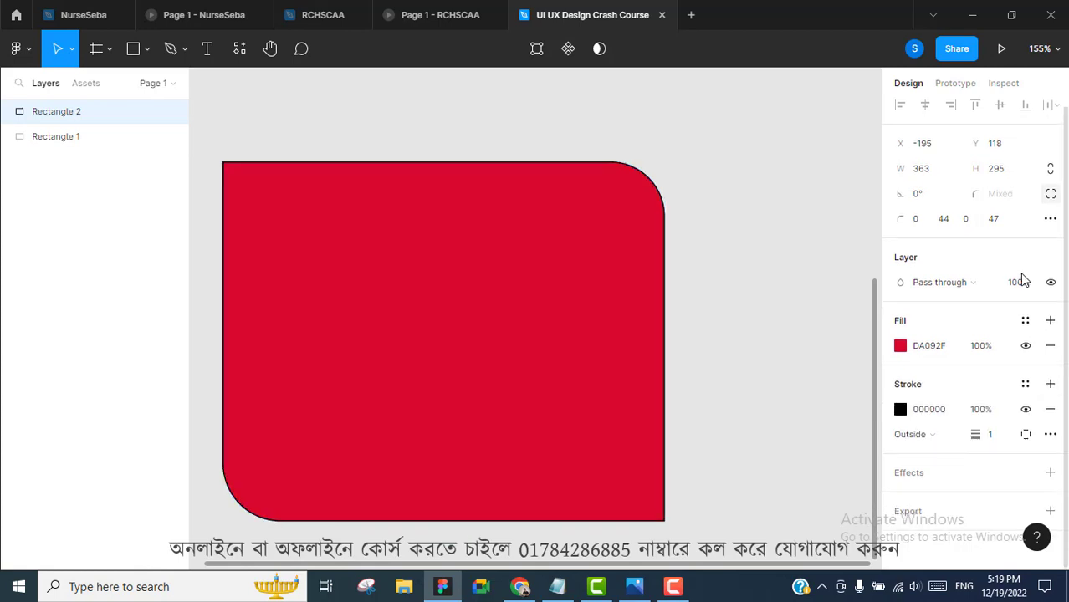
Step: Set the new stroke's alignment to Center, and deselect and reselect the red rectangle to check the outline
click(938, 434)
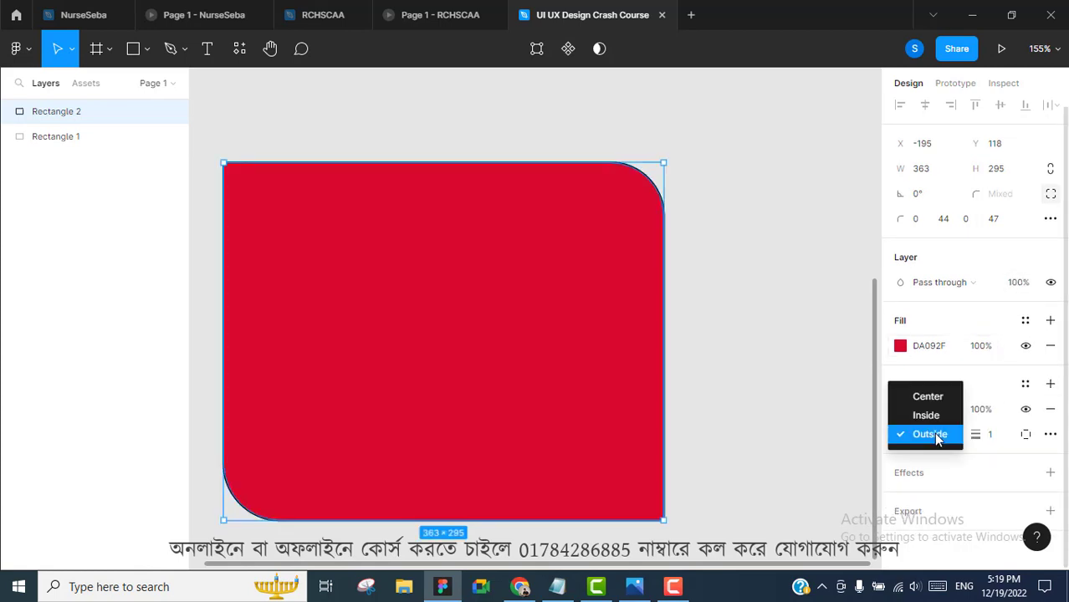
click(918, 391)
click(803, 338)
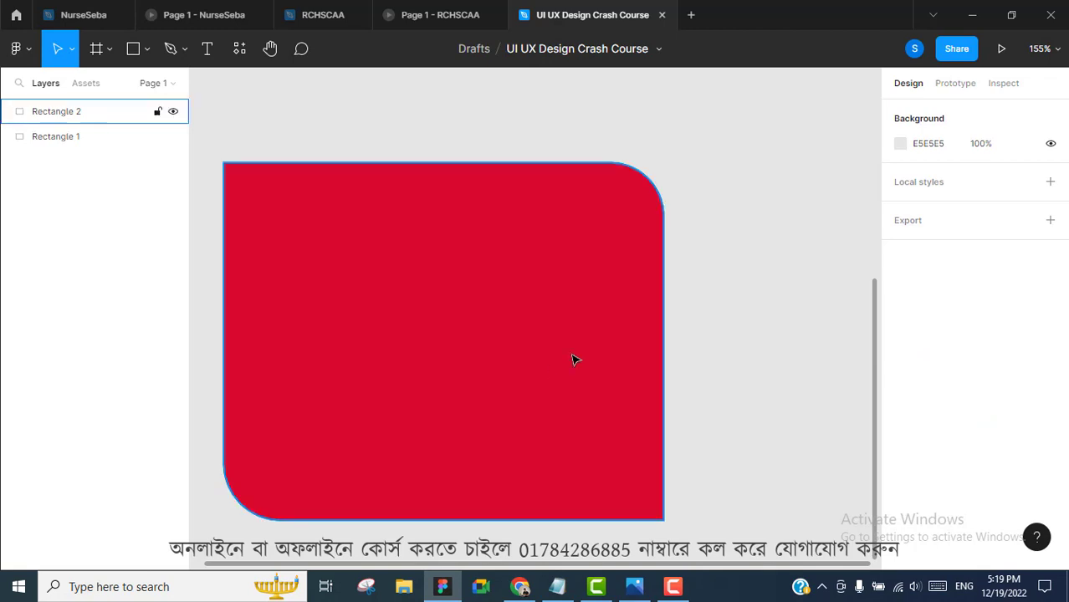
click(560, 296)
scroll(835, 263, down, 1)
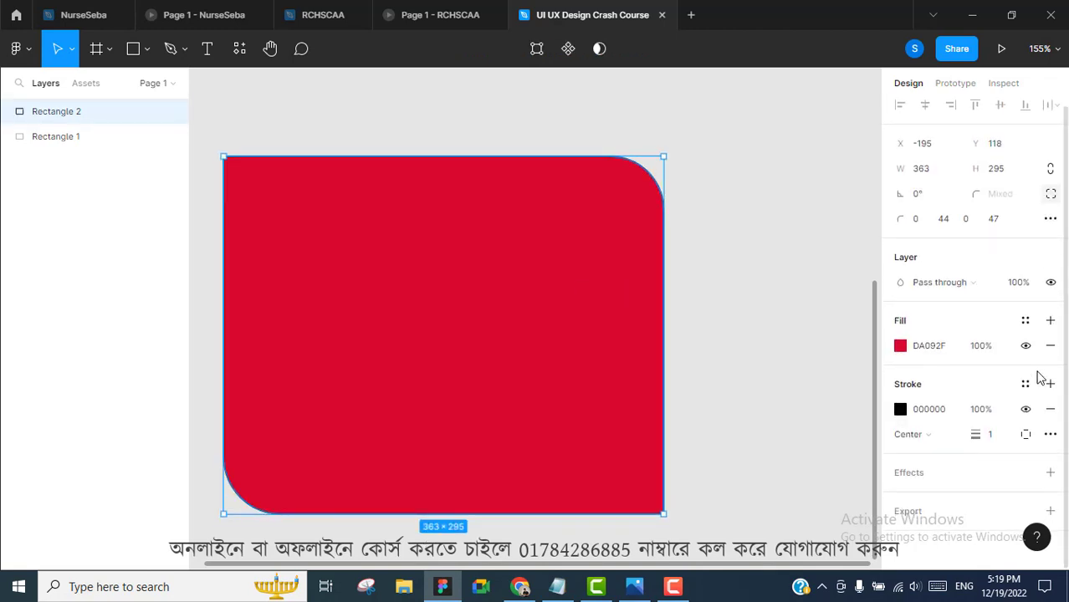
Step: Add a drop shadow effect to the red rectangle and deselect the shape to check the shadow
click(1050, 472)
scroll(959, 293, down, 1)
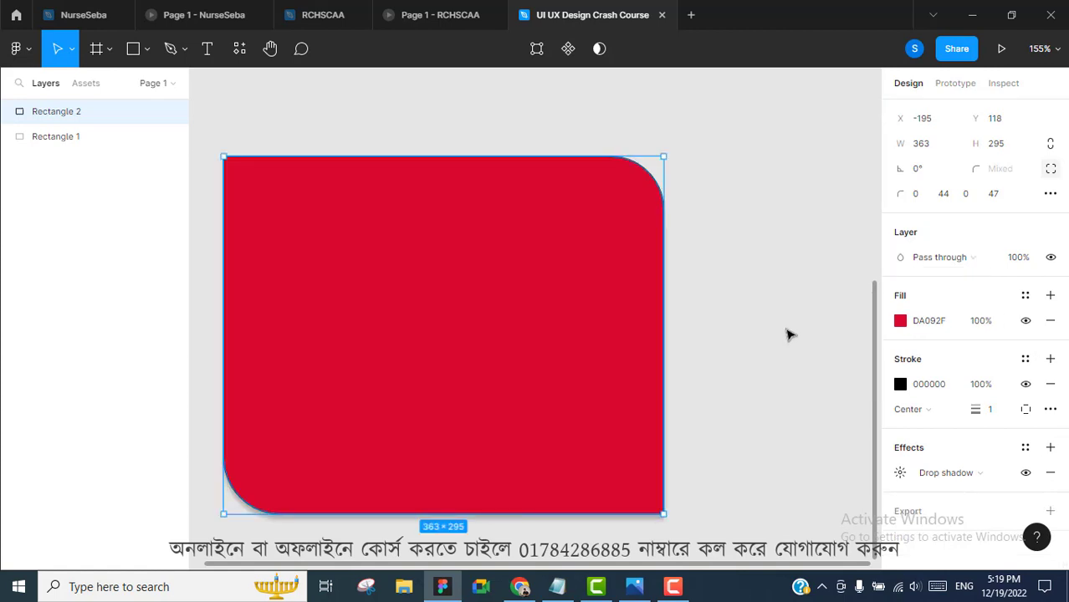
scroll(539, 292, down, 3)
click(741, 260)
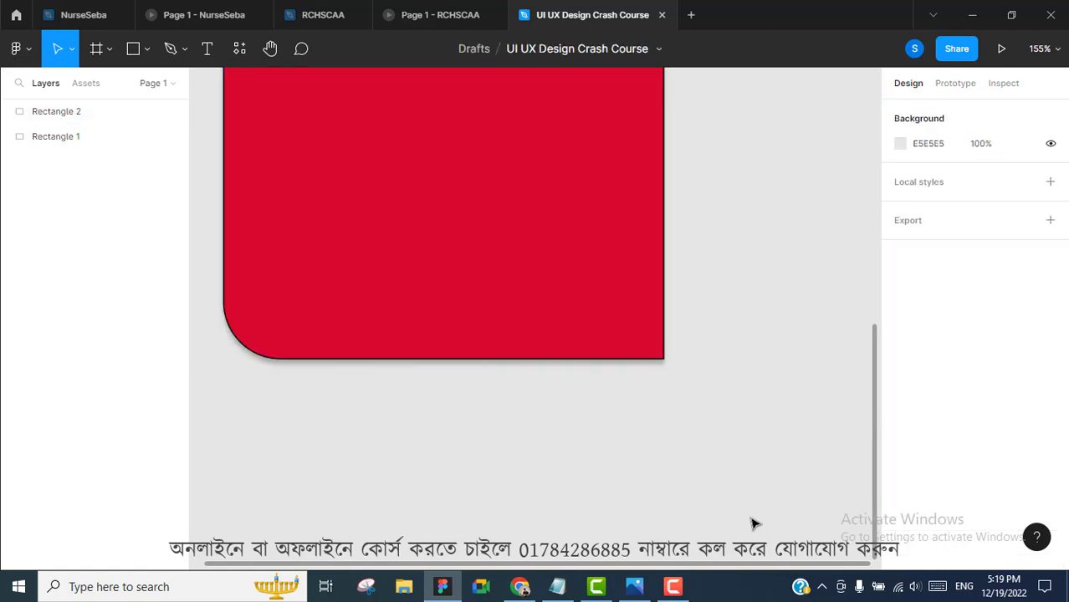
scroll(633, 393, up, 1)
scroll(633, 393, up, 2)
double_click(646, 366)
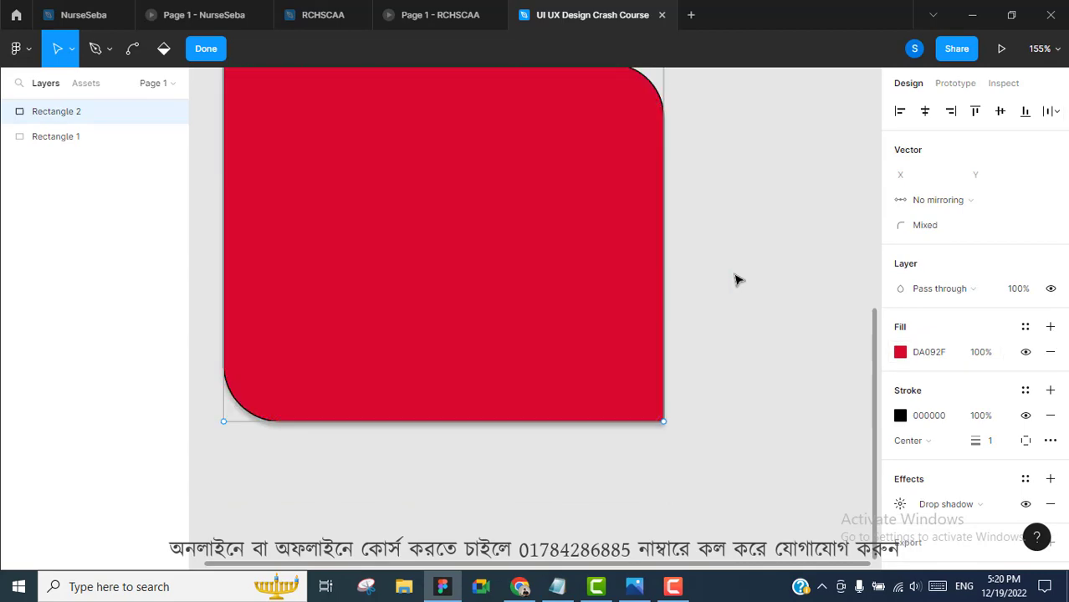
scroll(748, 279, up, 3)
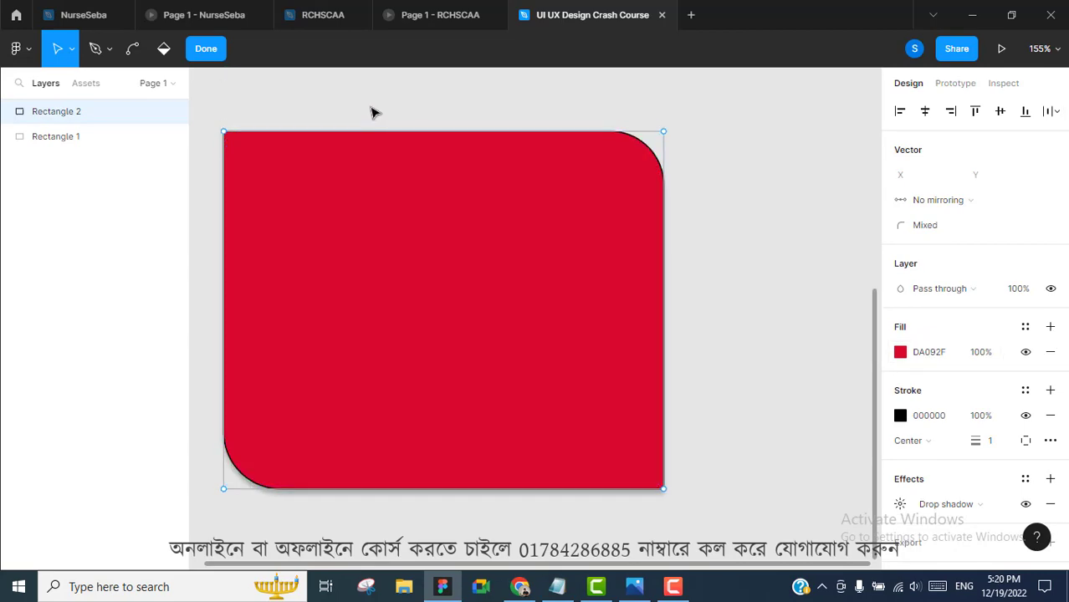
click(205, 49)
scroll(804, 318, down, 1)
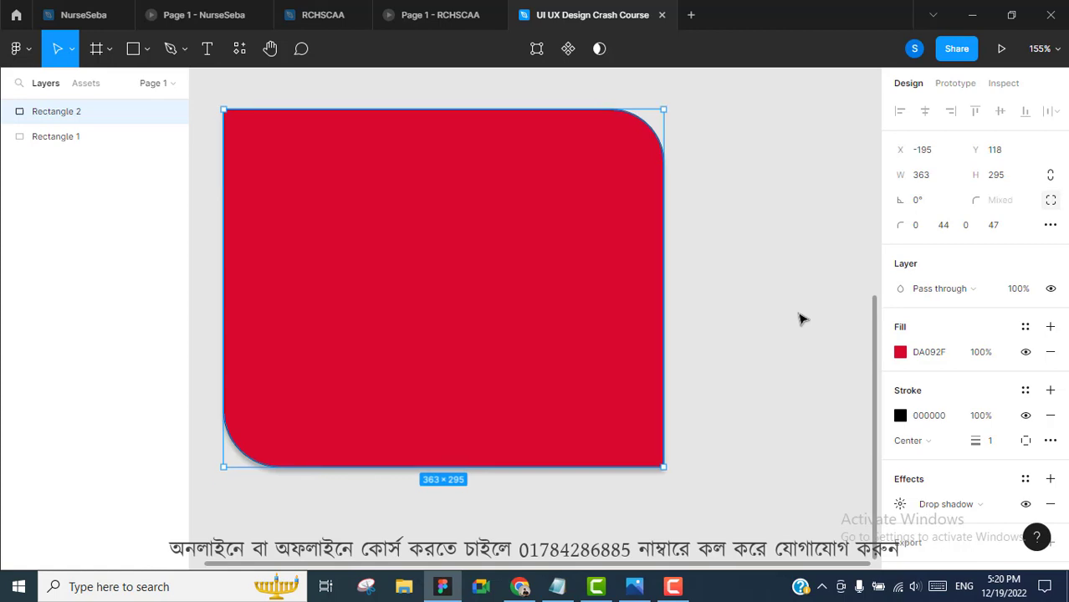
Step: Open the red rectangle's drop shadow settings and raise the shadow's X offset to 44
scroll(912, 334, down, 1)
click(901, 473)
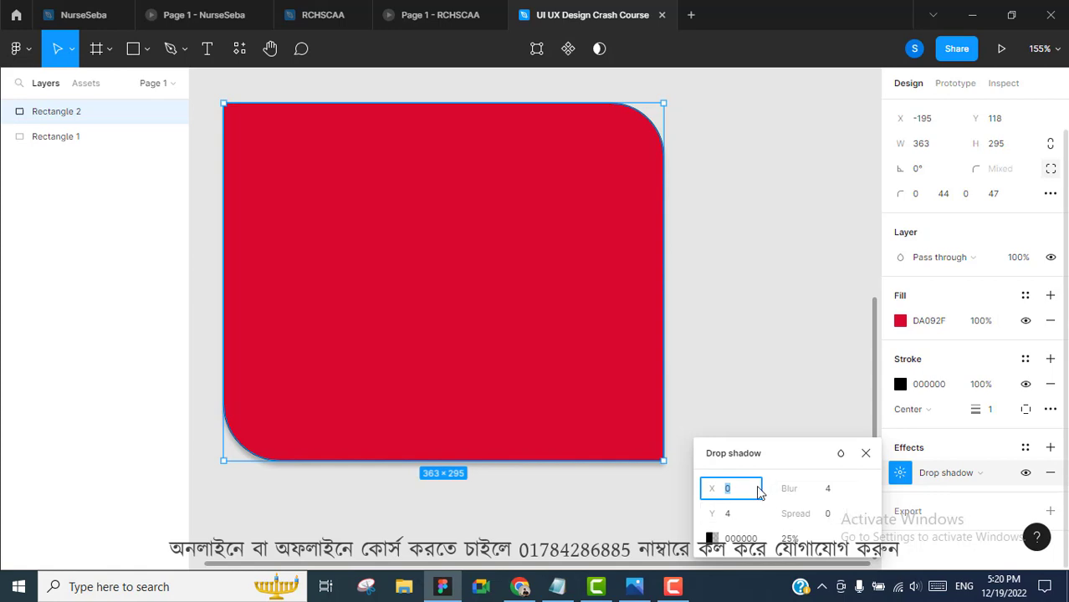
key(Up)
key(Up)
key(Up)
key(Up)
key(Up)
key(Up)
key(Up)
key(Up)
key(Up)
key(Up)
key(Up)
key(Up)
key(Up)
key(Up)
key(Up)
key(Up)
key(Up)
key(Up)
key(Up)
key(Up)
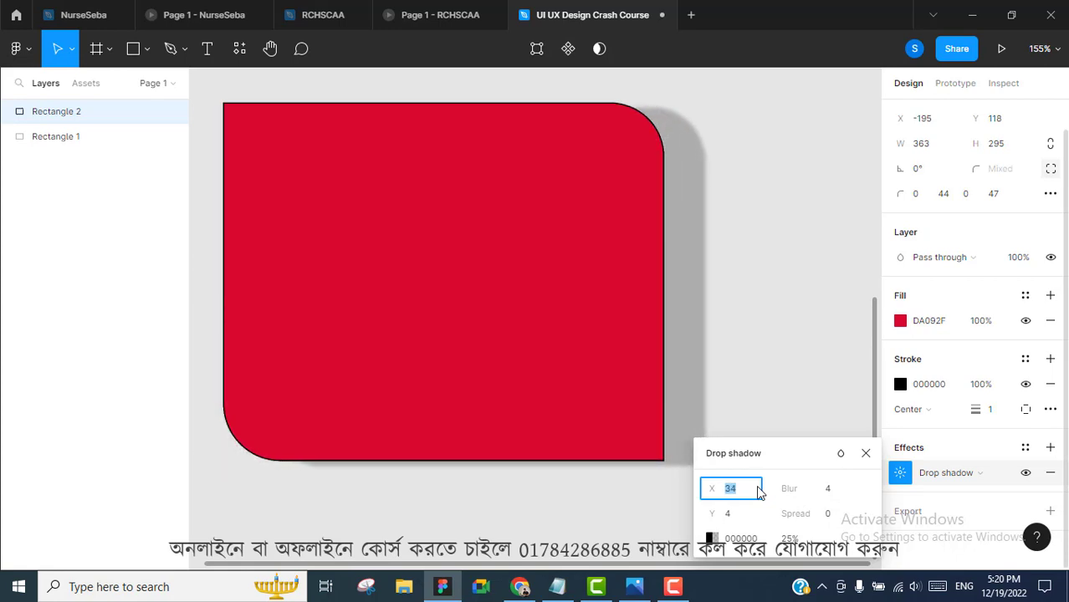
key(Up)
key(Up)
key(Up)
key(Up)
key(Up)
key(Up)
key(Up)
key(Up)
key(Up)
key(Up)
scroll(621, 249, down, 2)
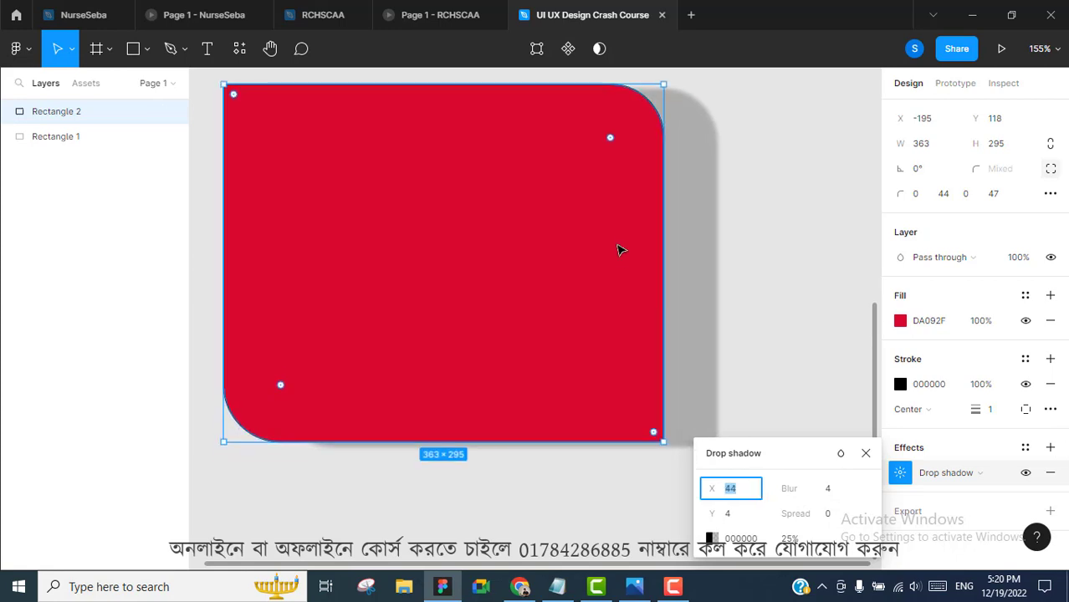
Step: Raise the drop shadow's Y offset to 43
click(746, 520)
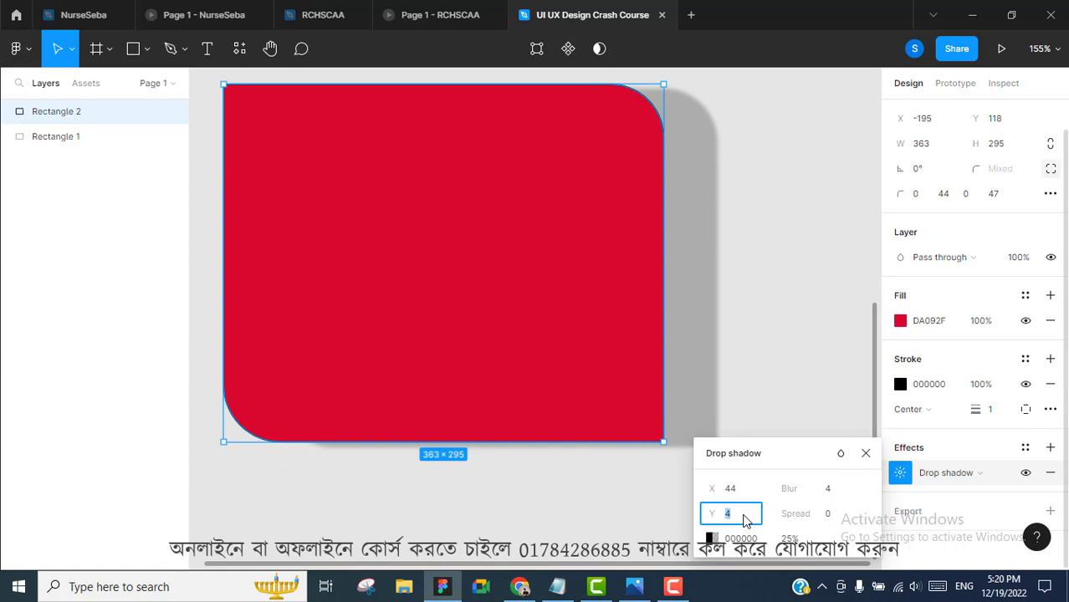
key(Up)
key(Up)
key(Up)
key(Up)
key(Up)
key(Up)
key(Up)
key(Up)
key(Up)
key(Up)
key(Up)
key(Up)
key(Up)
key(Up)
key(Up)
key(Up)
key(Up)
key(Up)
key(Up)
key(Up)
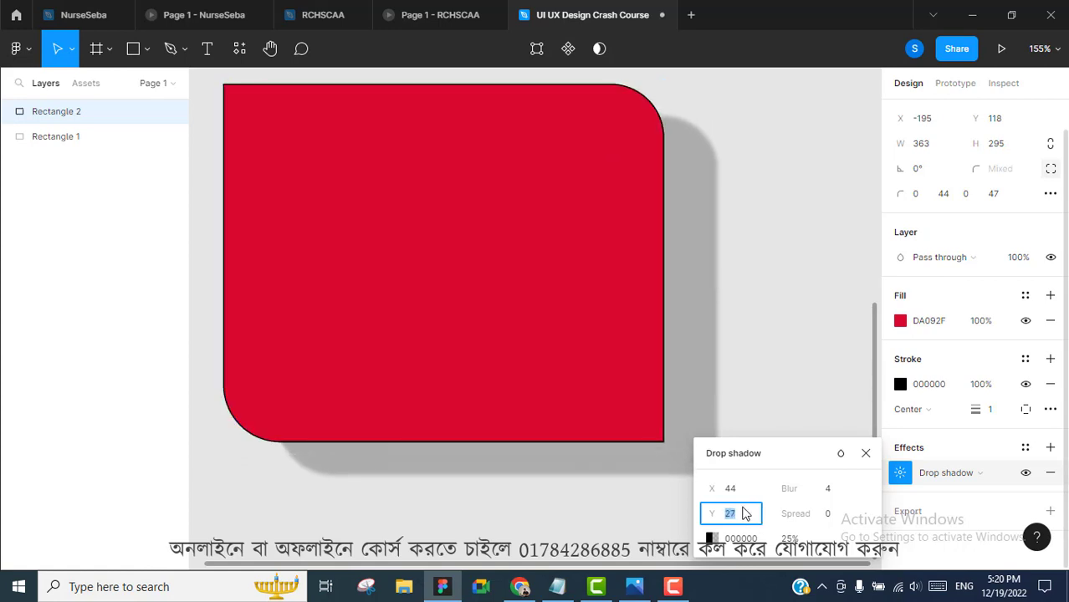
key(Up)
key(Up)
key(Up)
key(Up)
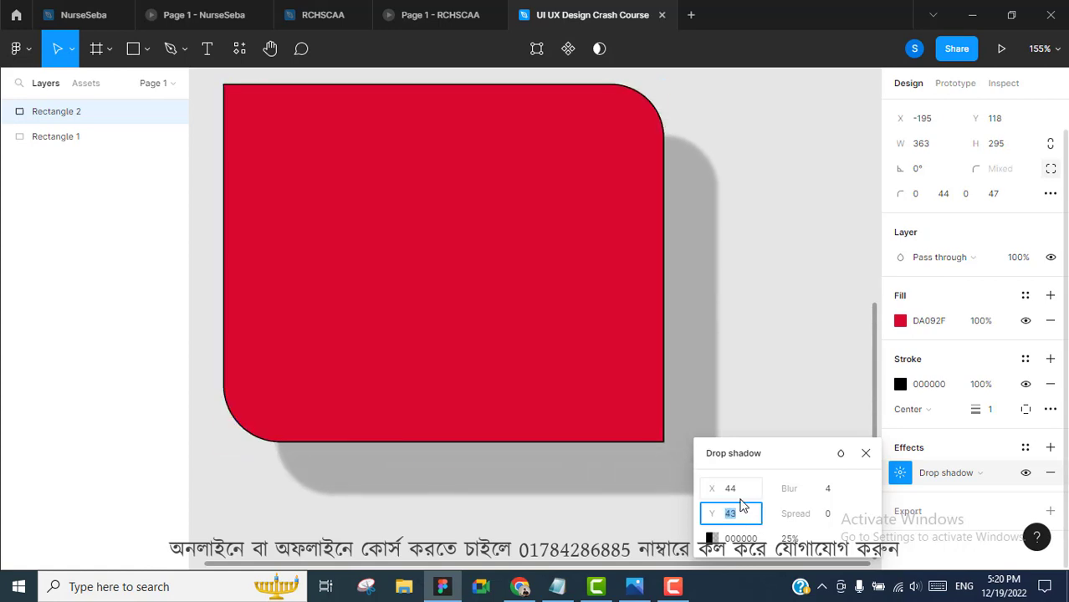
Step: Set the drop shadow's blur to 21
click(828, 492)
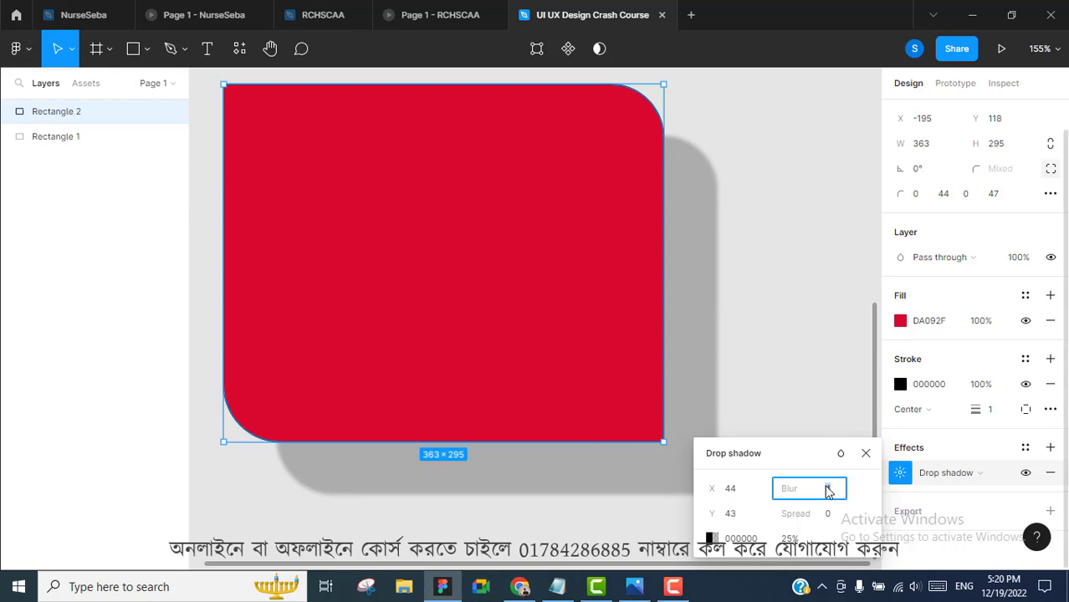
key(Up)
key(Up)
key(Up)
key(Up)
key(Up)
key(Up)
key(Up)
key(Up)
key(Up)
key(Up)
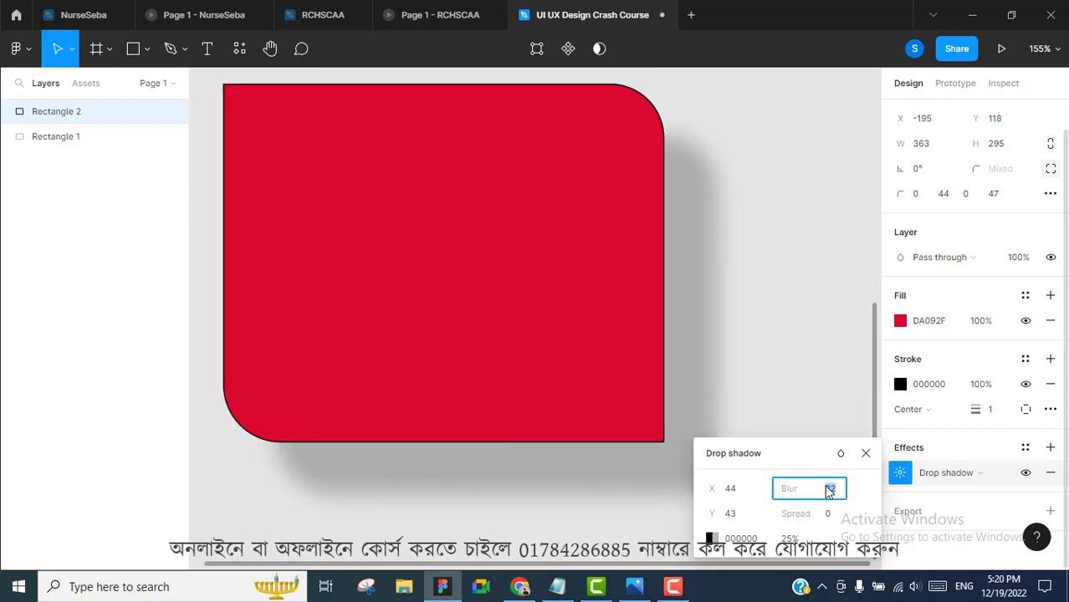
key(Down)
Step: Raise the drop shadow's spread to 23
click(839, 516)
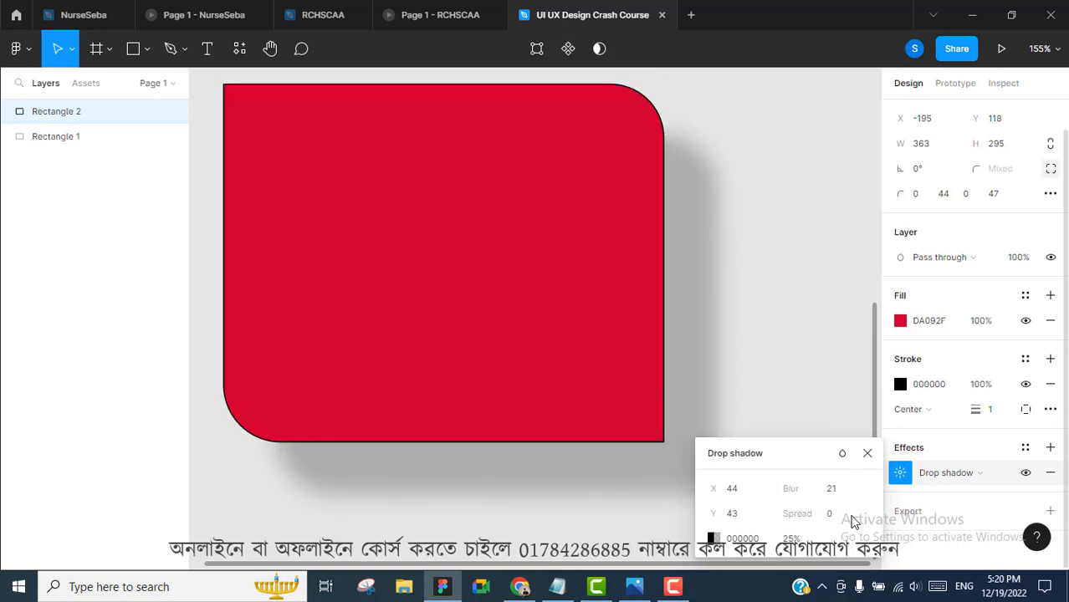
key(Up)
key(Up)
key(Up)
key(Up)
key(Up)
key(Up)
key(Up)
key(Up)
key(Up)
key(Up)
key(Up)
key(Up)
key(Up)
key(Up)
key(Up)
key(Up)
key(Up)
key(Up)
key(Up)
key(Up)
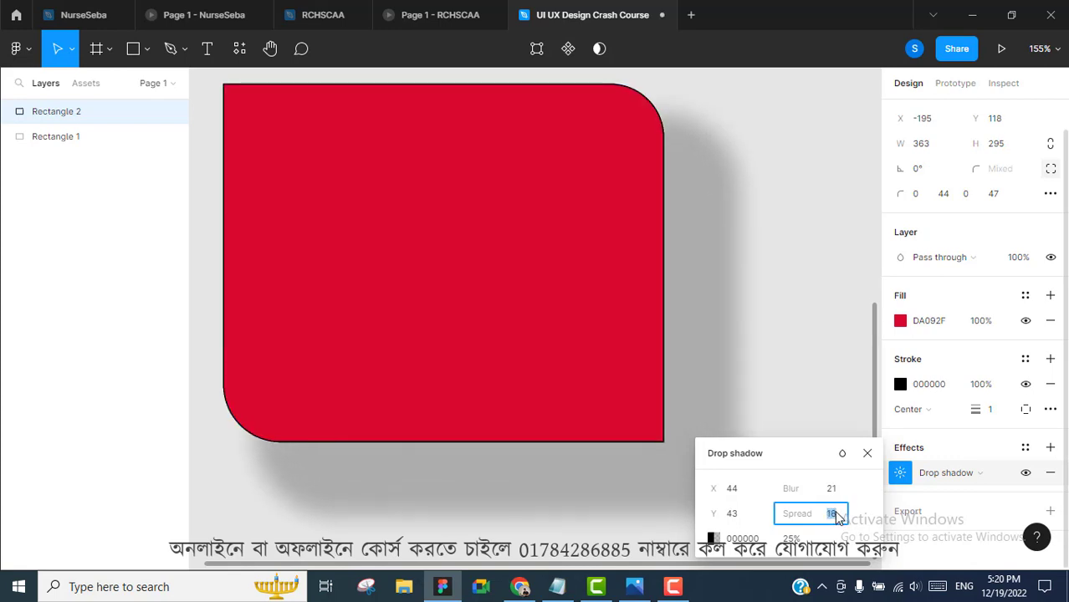
Step: Examine the enlarged shadow around the red rectangle and toggle its visibility off and on to compare
scroll(690, 375, down, 4)
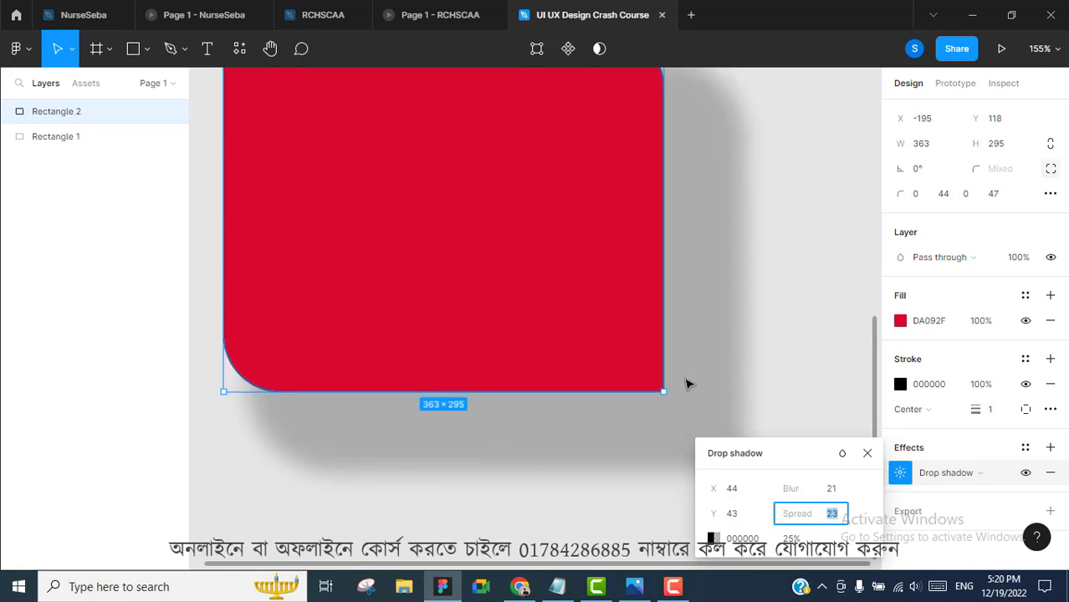
scroll(661, 418, up, 4)
scroll(666, 385, up, 1)
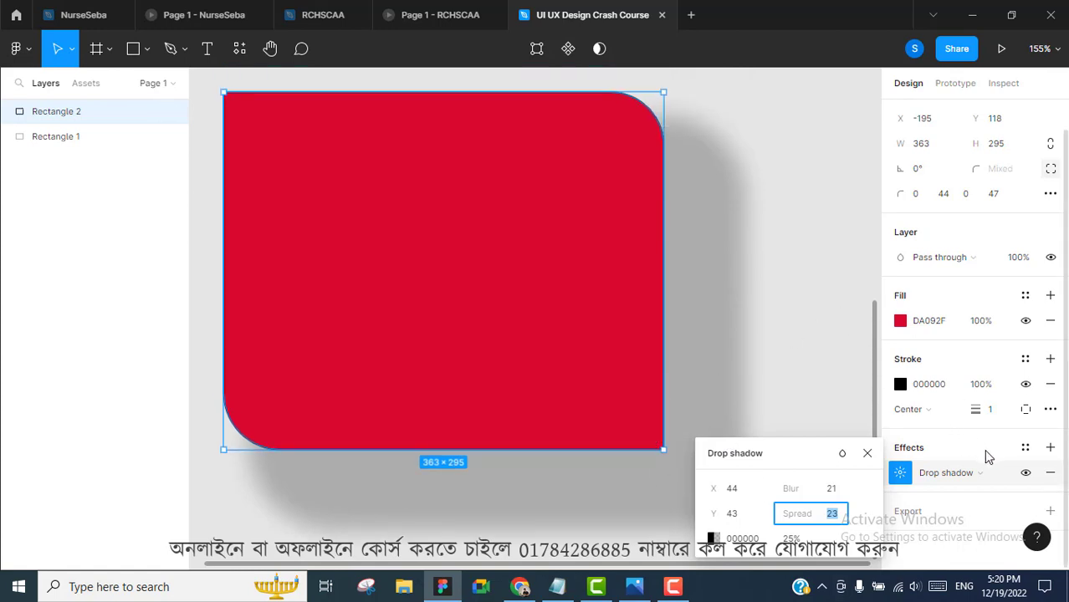
click(1025, 473)
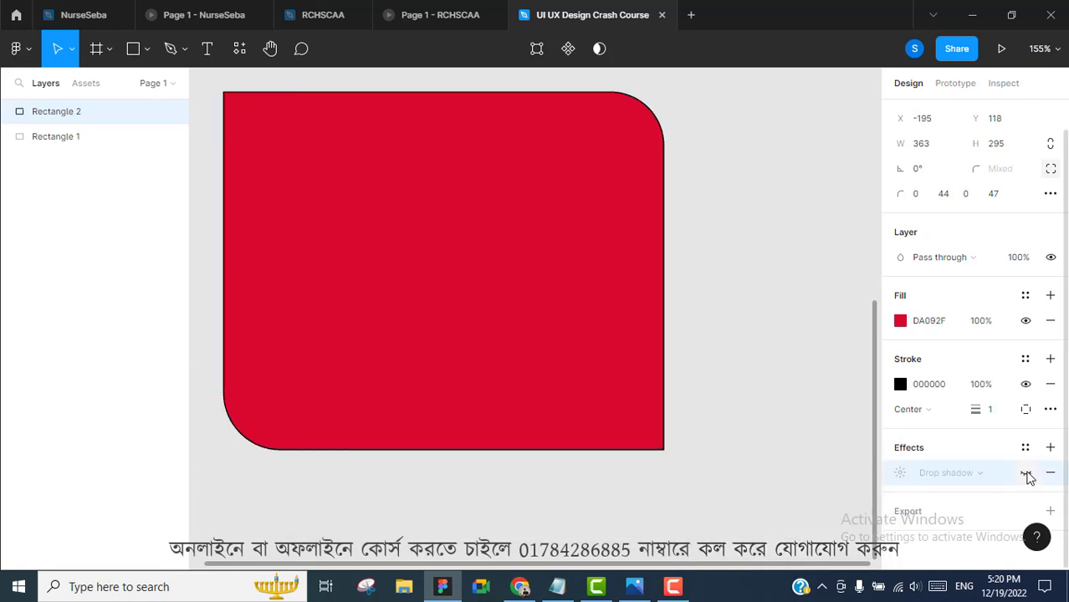
click(1026, 474)
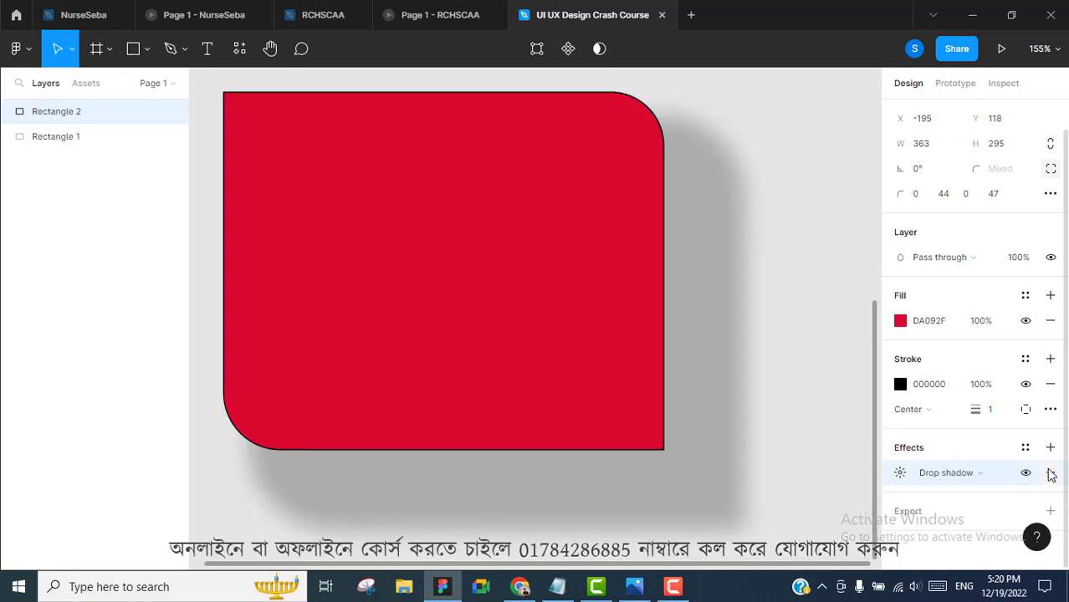
Step: Remove the red rectangle's drop shadow and add a new default drop shadow
click(1050, 474)
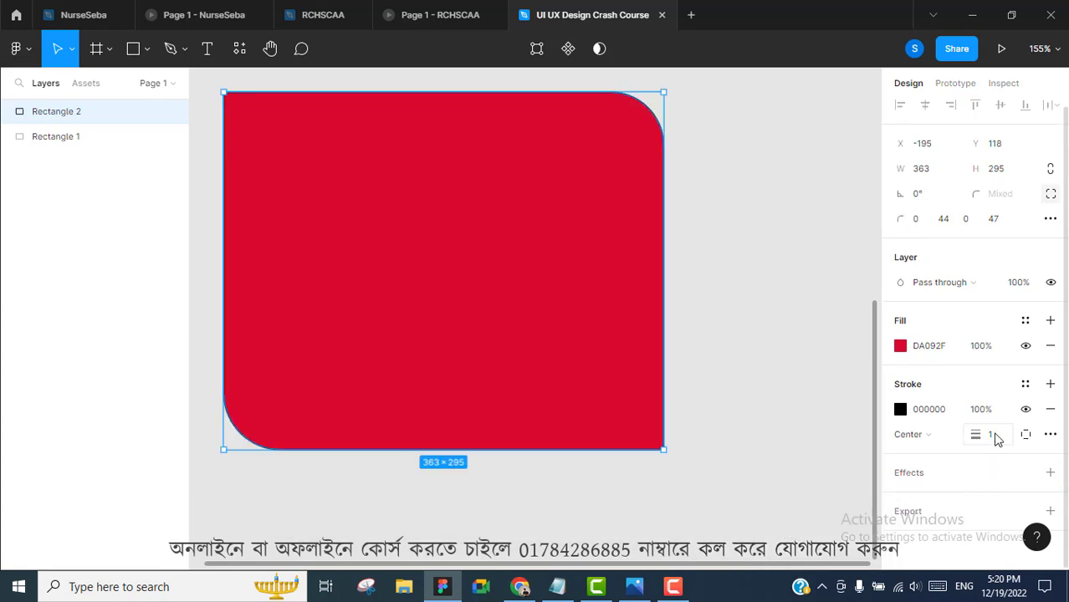
click(1050, 472)
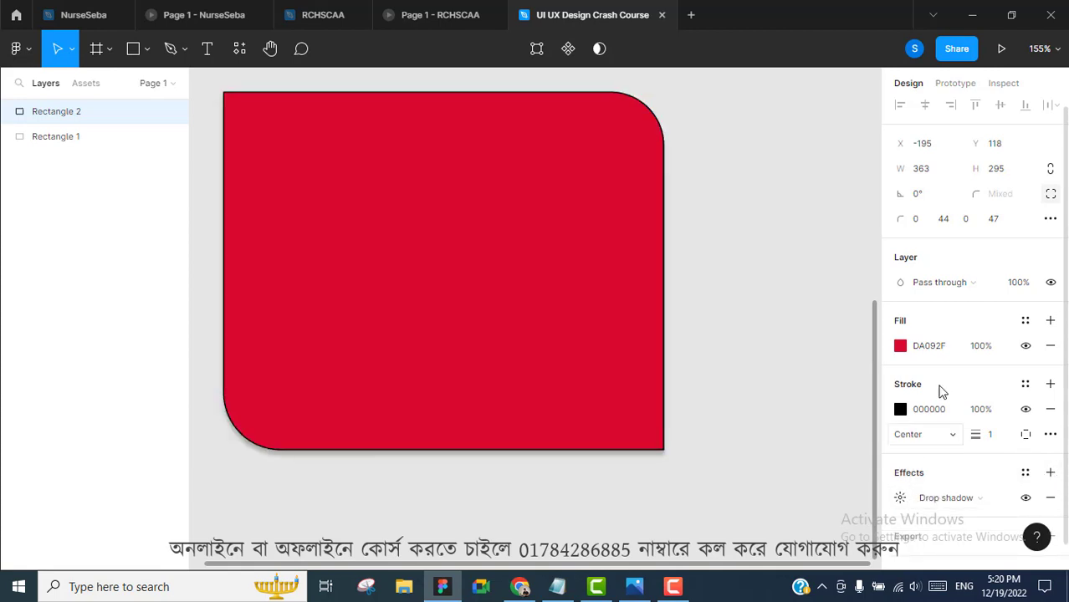
scroll(986, 409, down, 1)
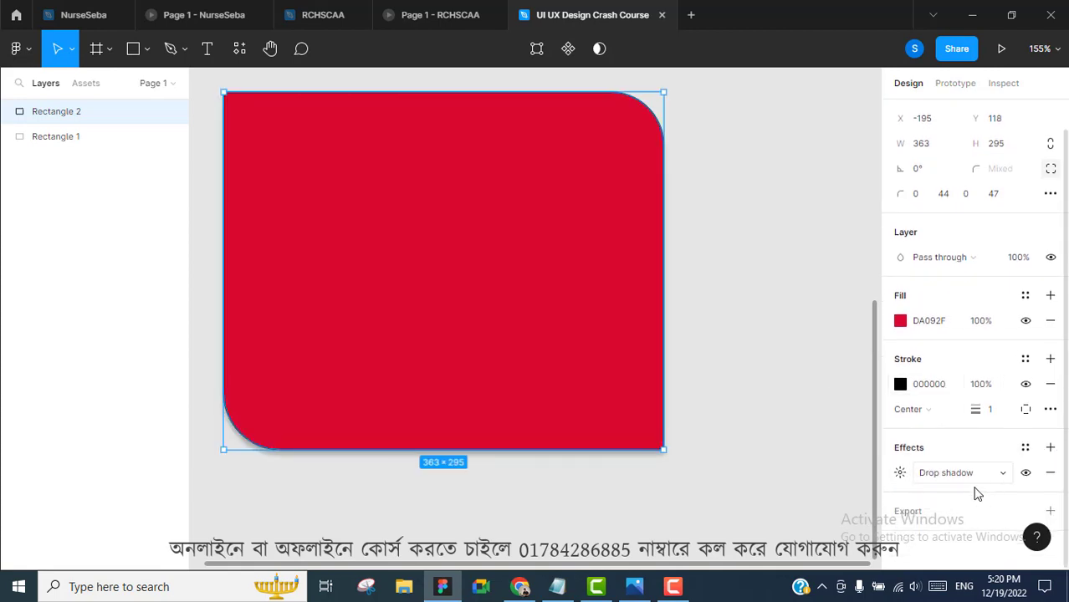
Step: Add a 1x PNG export setting to the red rectangle
mouse_move(583, 423)
click(1051, 513)
scroll(1012, 410, down, 1)
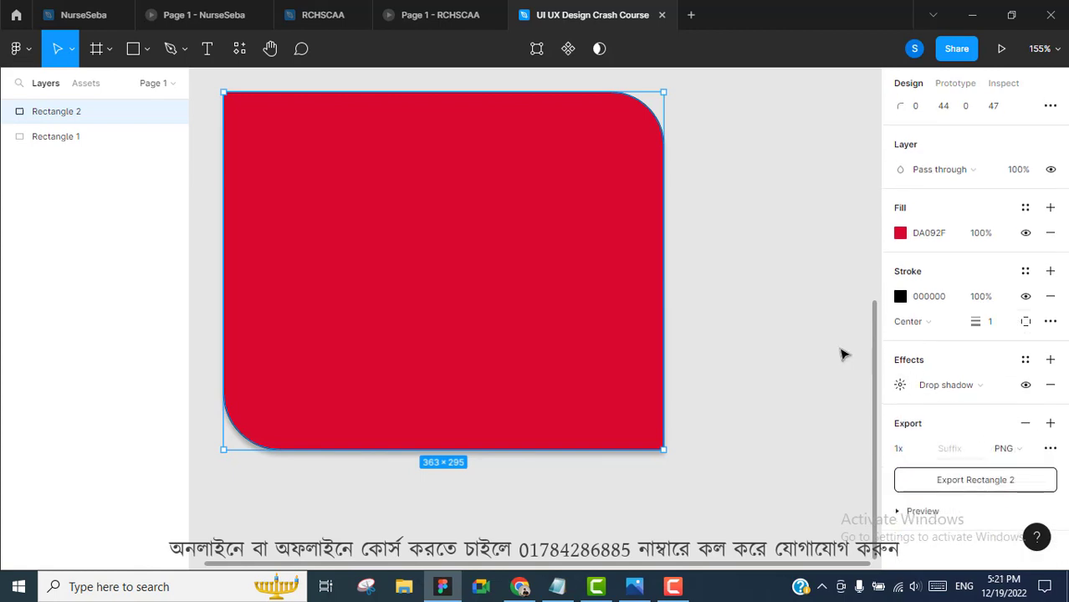
Step: Move the red rectangle slightly on the canvas to about X -192, Y 130
click(812, 341)
drag(384, 227, 387, 242)
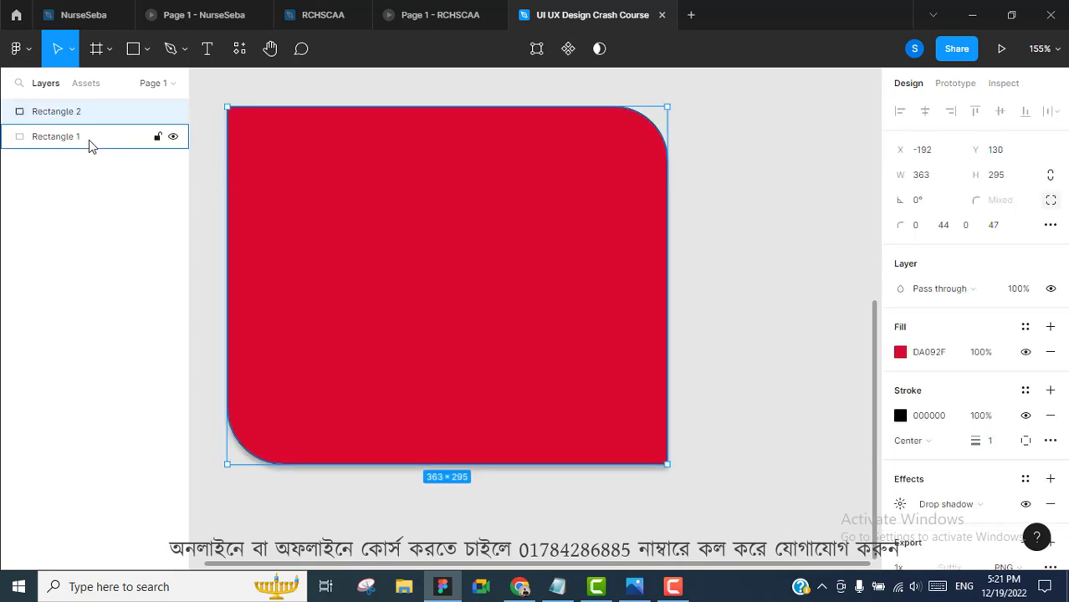
Step: Move the grey rectangle down to X -229, Y -39 so it partly overlaps behind the red rectangle
scroll(586, 196, up, 2)
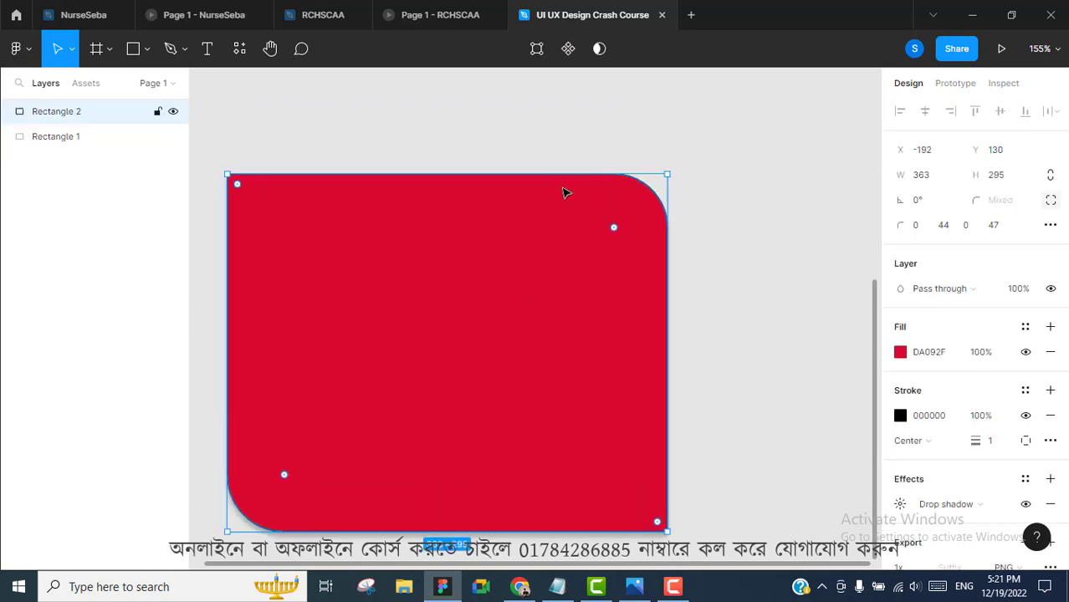
scroll(435, 199, down, 3)
scroll(434, 194, down, 3)
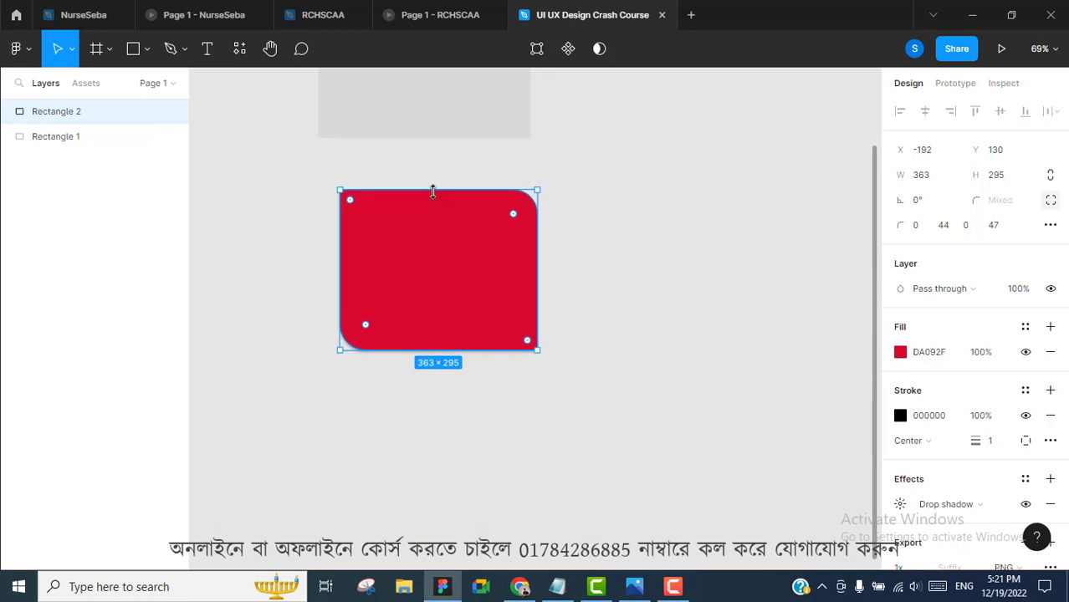
scroll(431, 186, up, 1)
drag(418, 119, 420, 241)
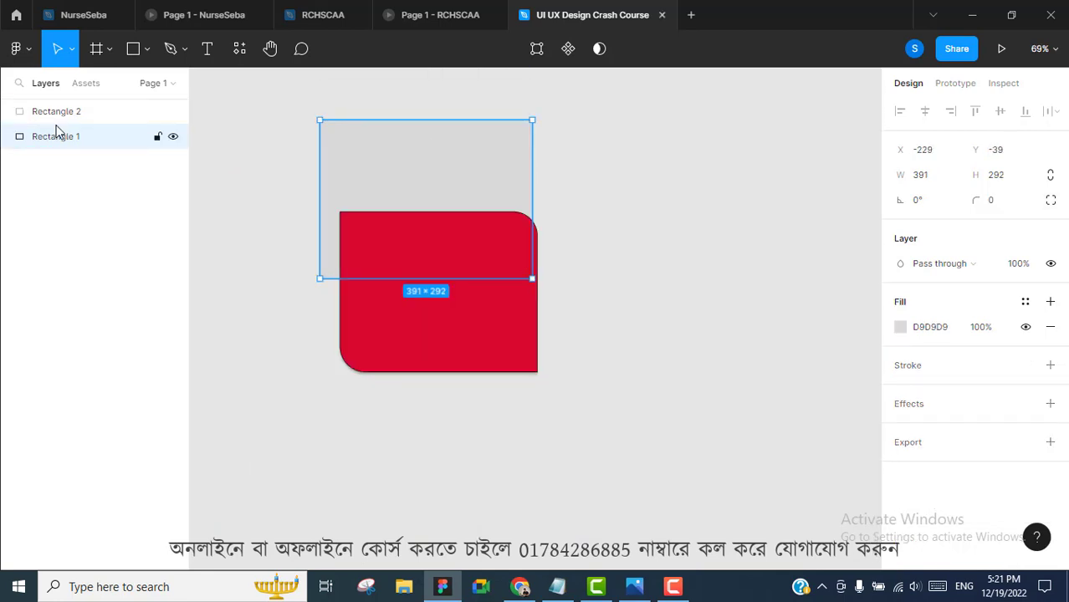
Step: Change the grey rectangle's solid fill to the dark grey-brown 584C4C and deselect it
scroll(204, 153, up, 2)
click(304, 227)
click(421, 190)
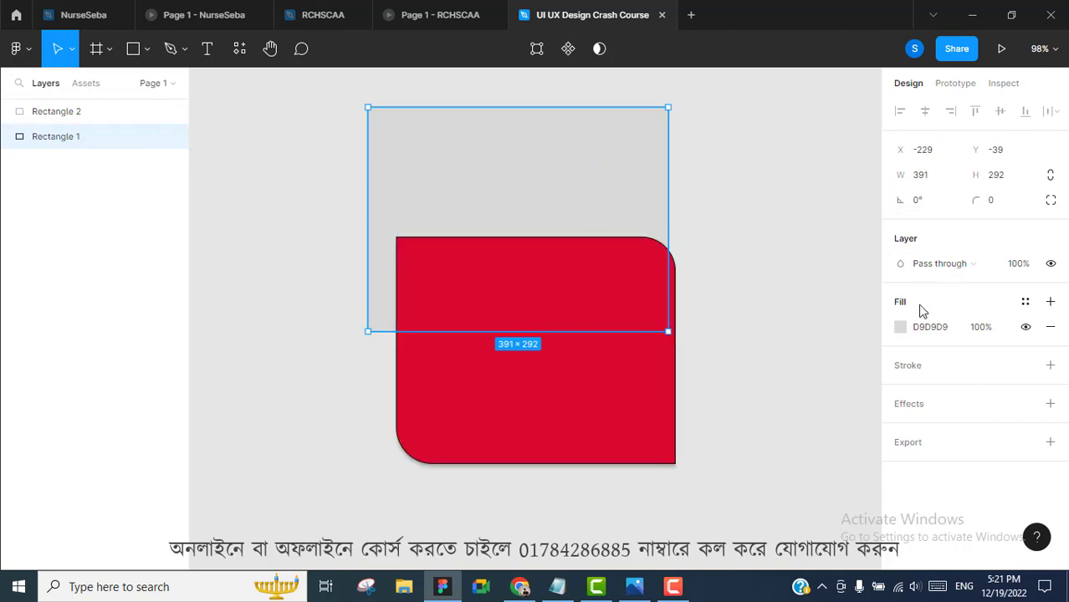
click(900, 327)
click(718, 302)
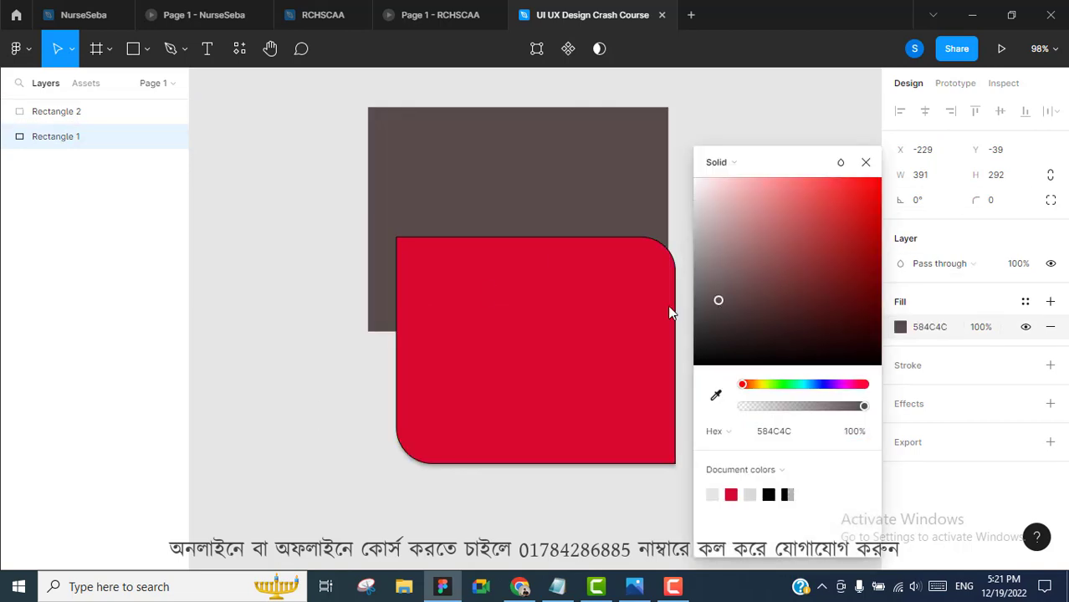
click(331, 257)
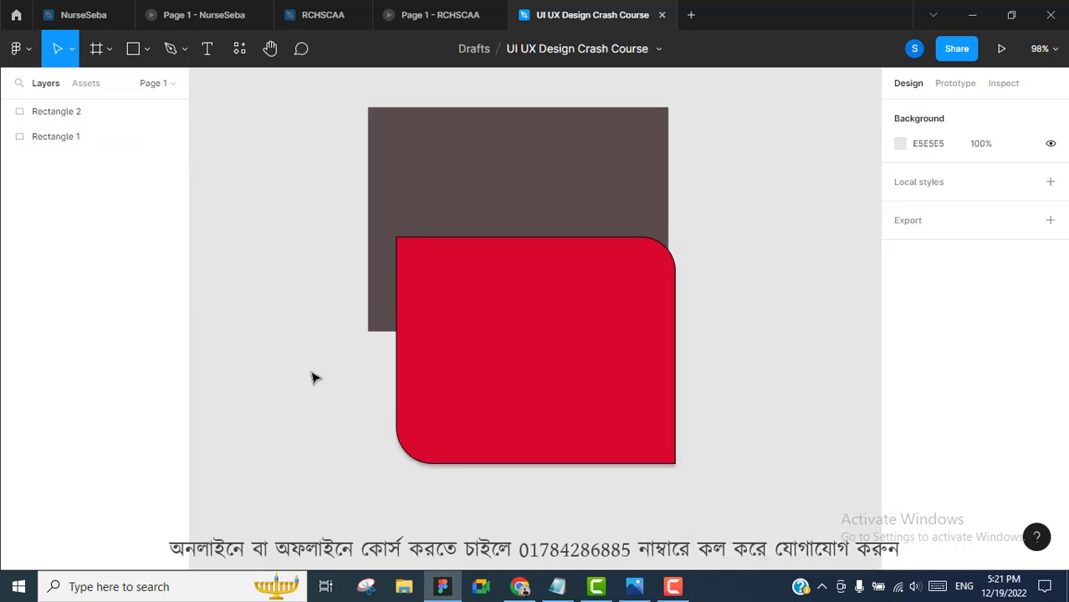
Step: Reorder Rectangle 1 above Rectangle 2 in the layer stack, and return Rectangle 2 to the front
click(59, 136)
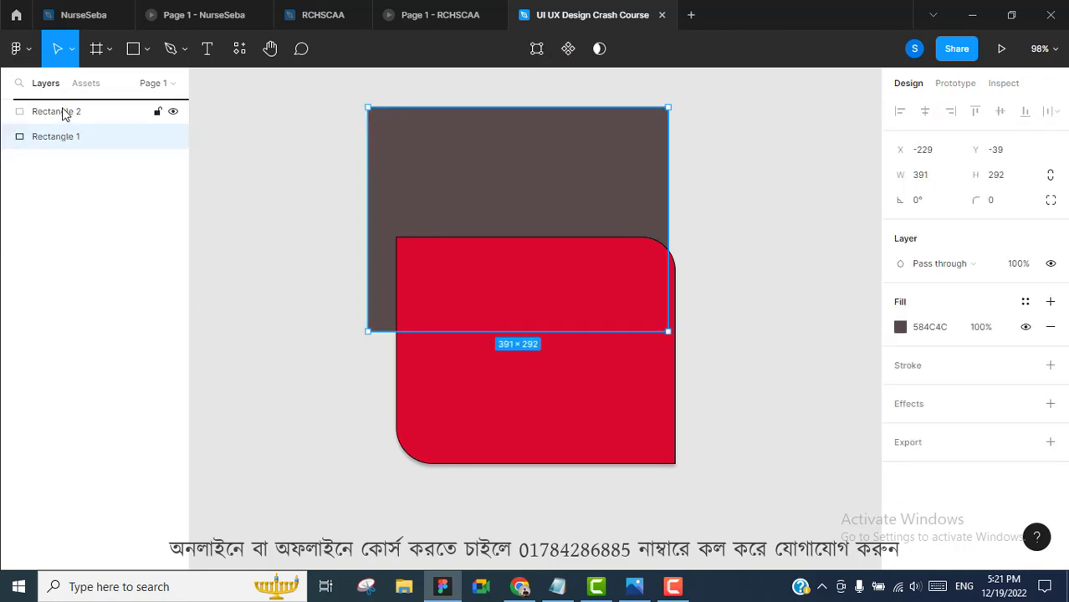
drag(65, 114, 120, 138)
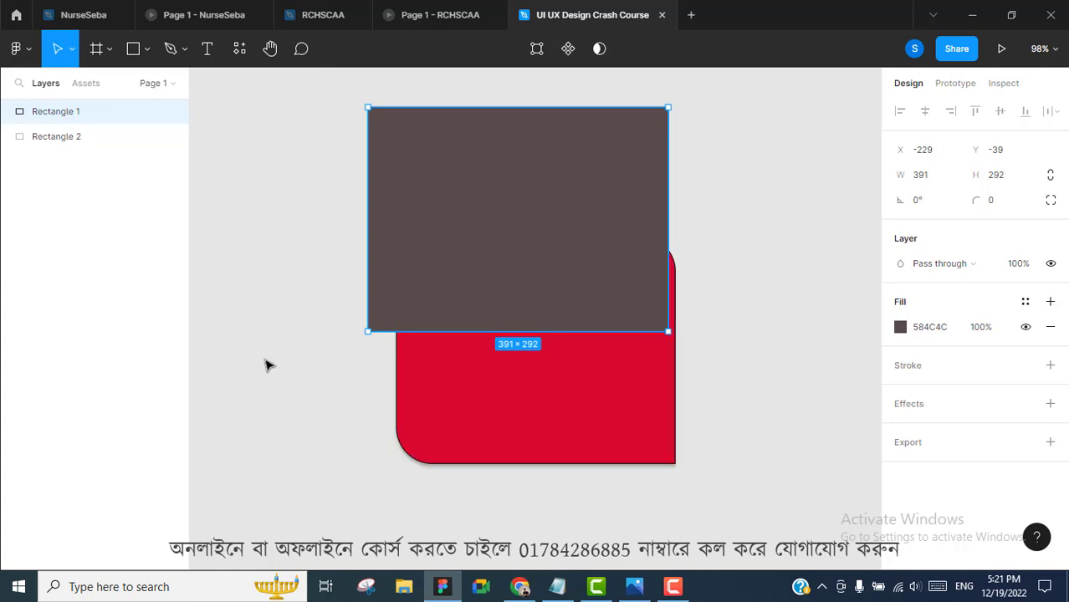
drag(46, 148, 52, 104)
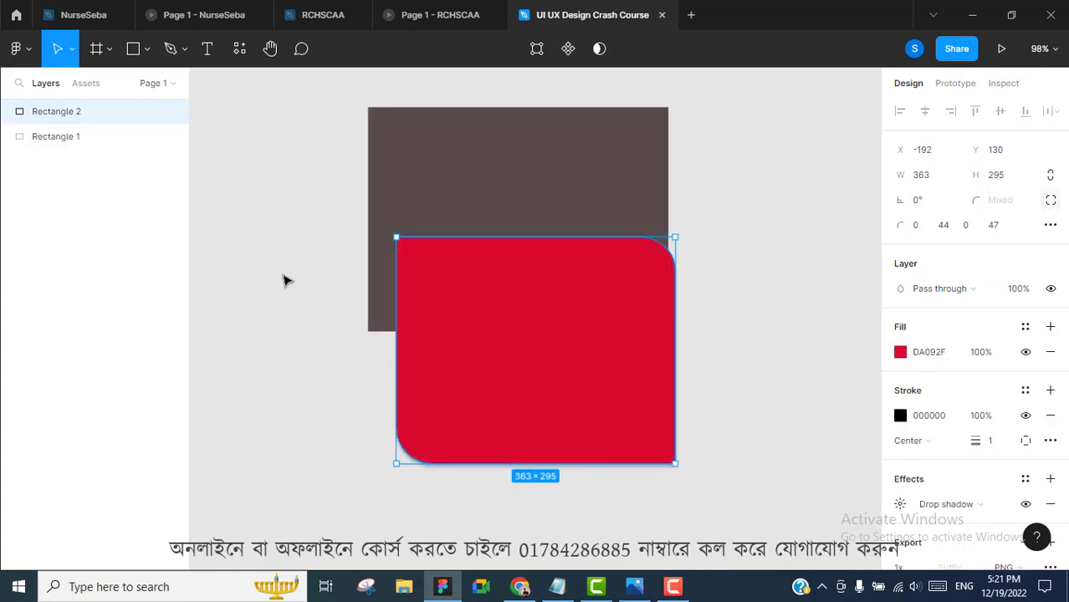
click(757, 165)
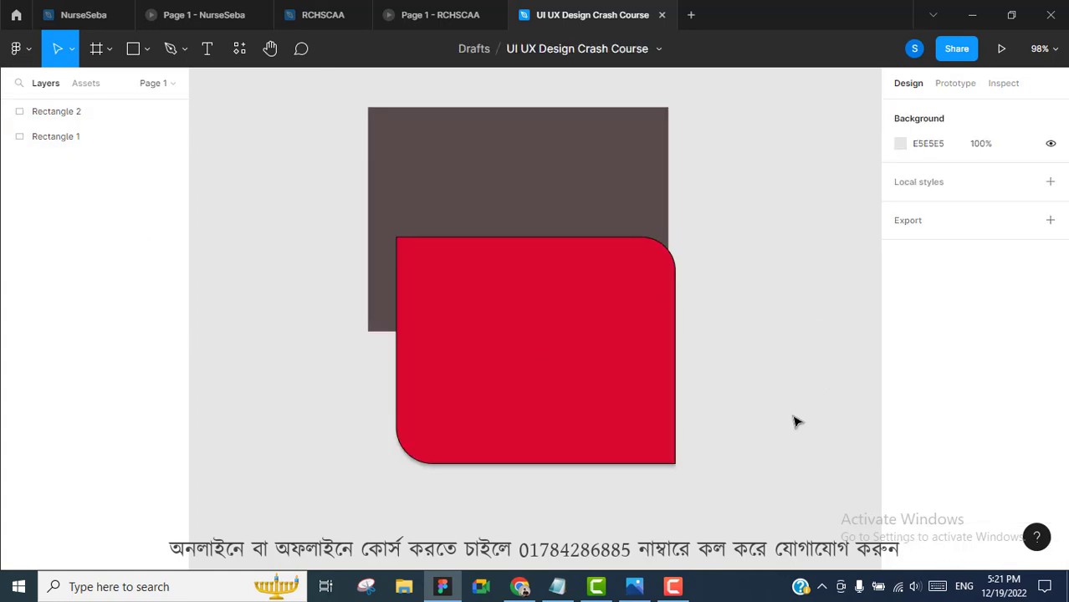
Step: Rename the red rectangle's layer as Shape 01
click(548, 350)
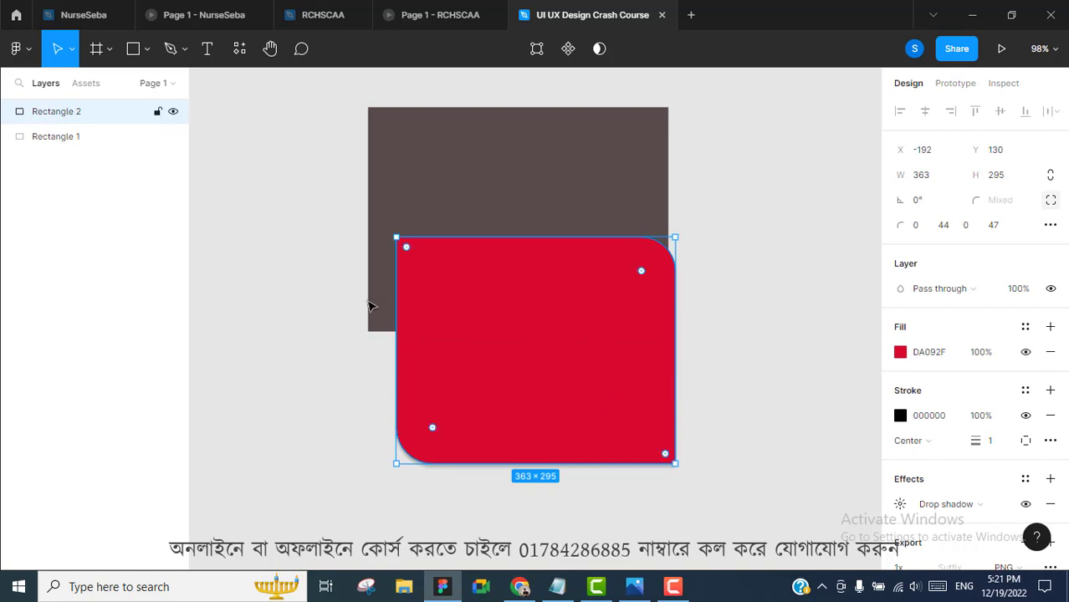
double_click(59, 115)
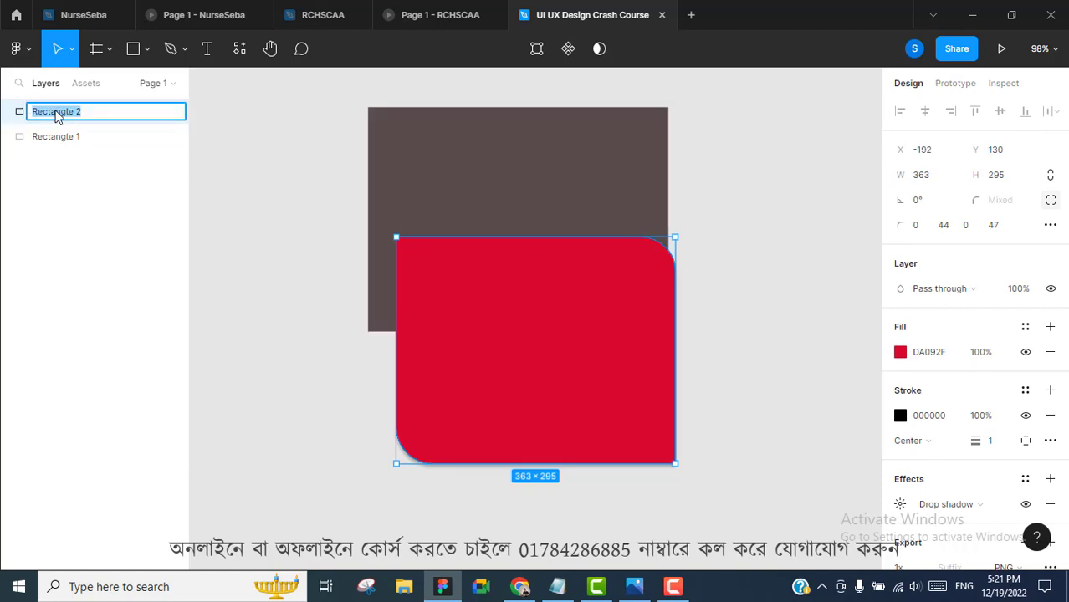
text(Shape)
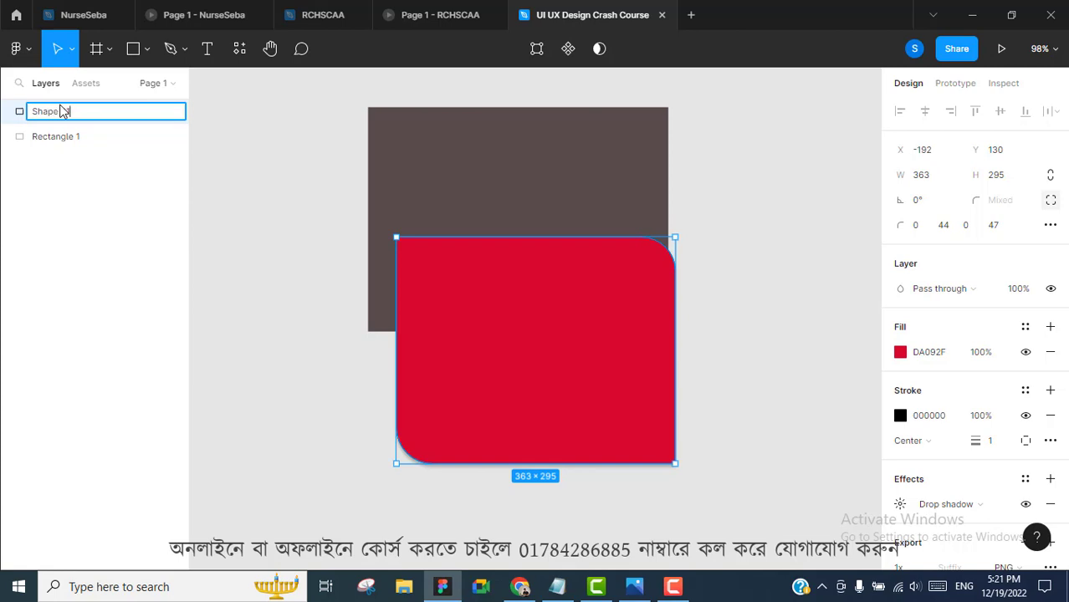
key(Return)
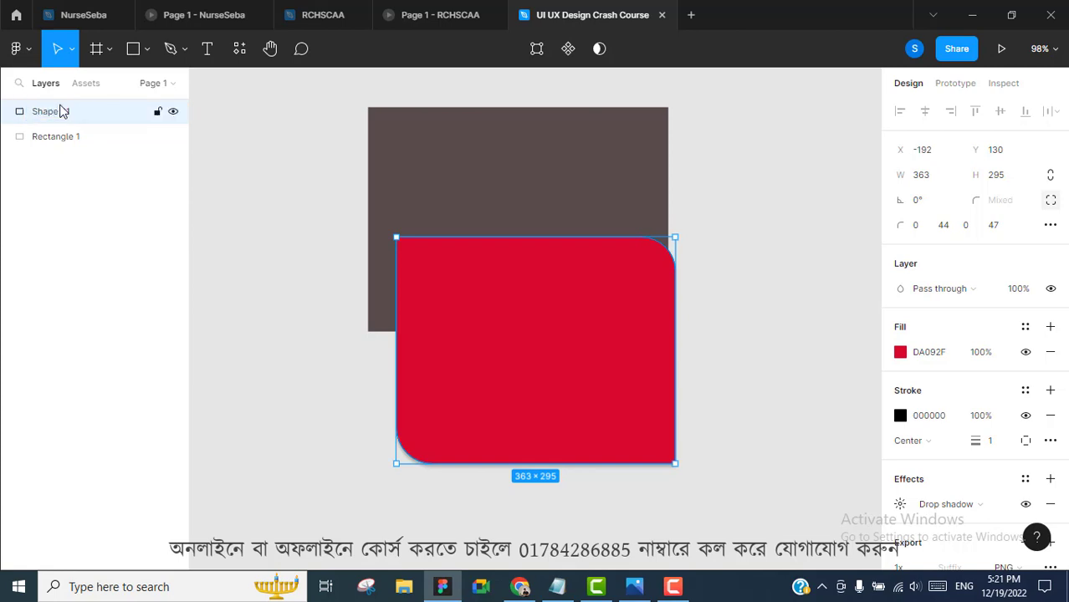
Step: Set the export scale of Shape 01 to 2x
scroll(1040, 264, down, 3)
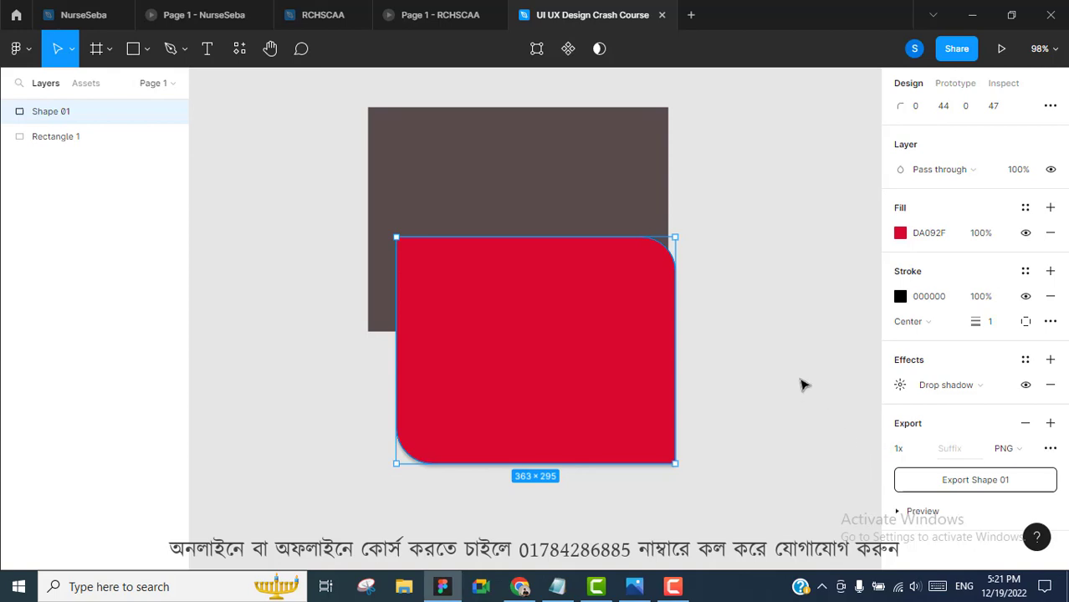
scroll(836, 384, down, 1)
click(920, 450)
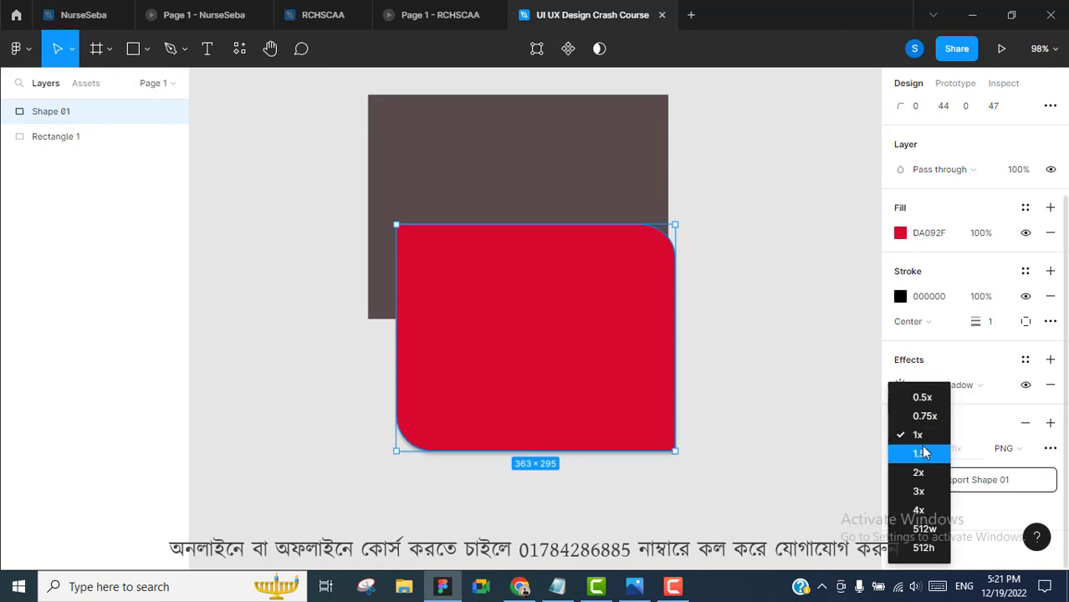
click(919, 472)
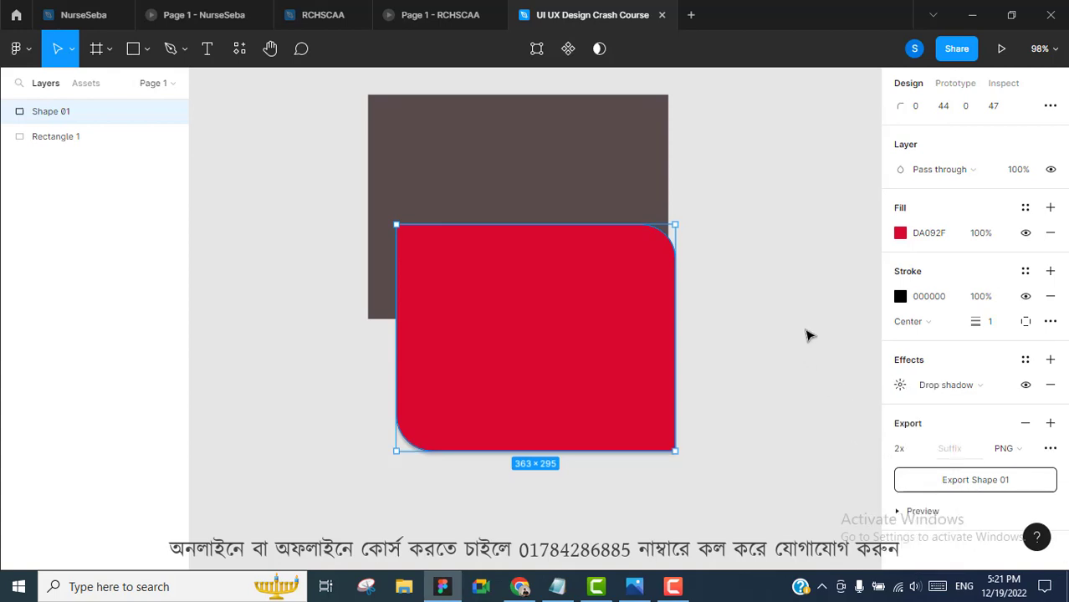
Step: Move the red Shape 01 down the canvas so it sits clear below the dark rectangle
scroll(836, 377, up, 1)
scroll(991, 323, up, 3)
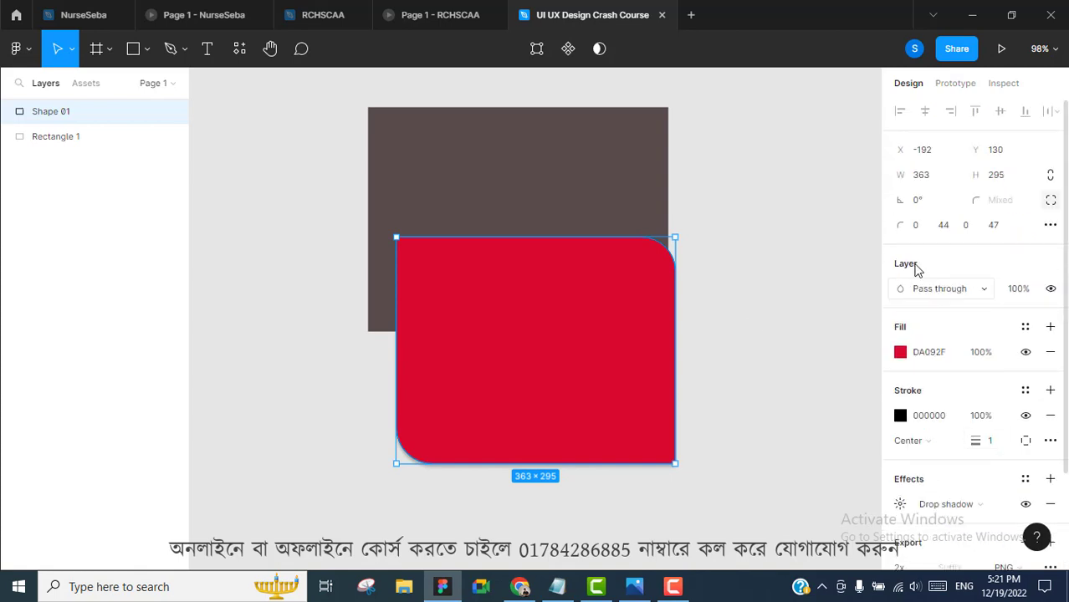
click(783, 220)
click(570, 399)
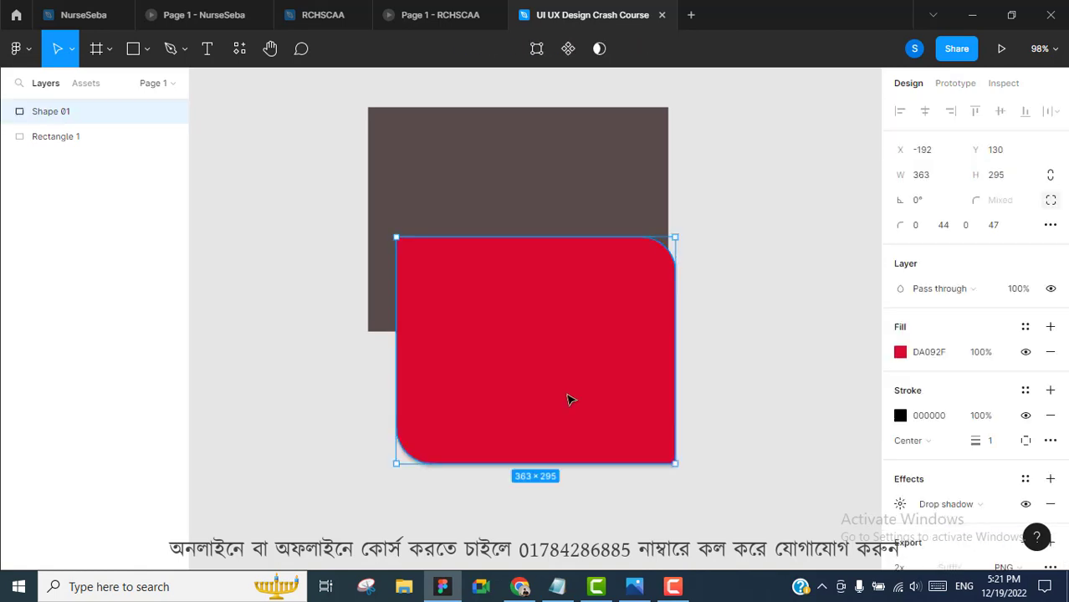
drag(570, 399, 523, 558)
scroll(724, 360, down, 5)
Step: Start exporting Shape 01 and create a new folder named UI UX Crash Course on the Desktop as its destination
scroll(935, 284, down, 3)
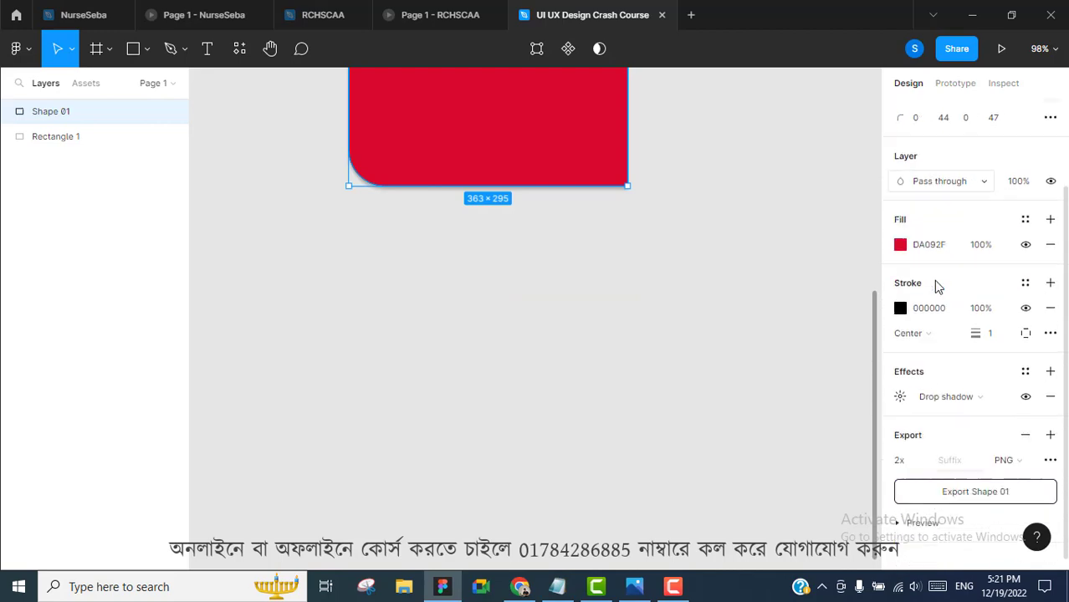
click(974, 480)
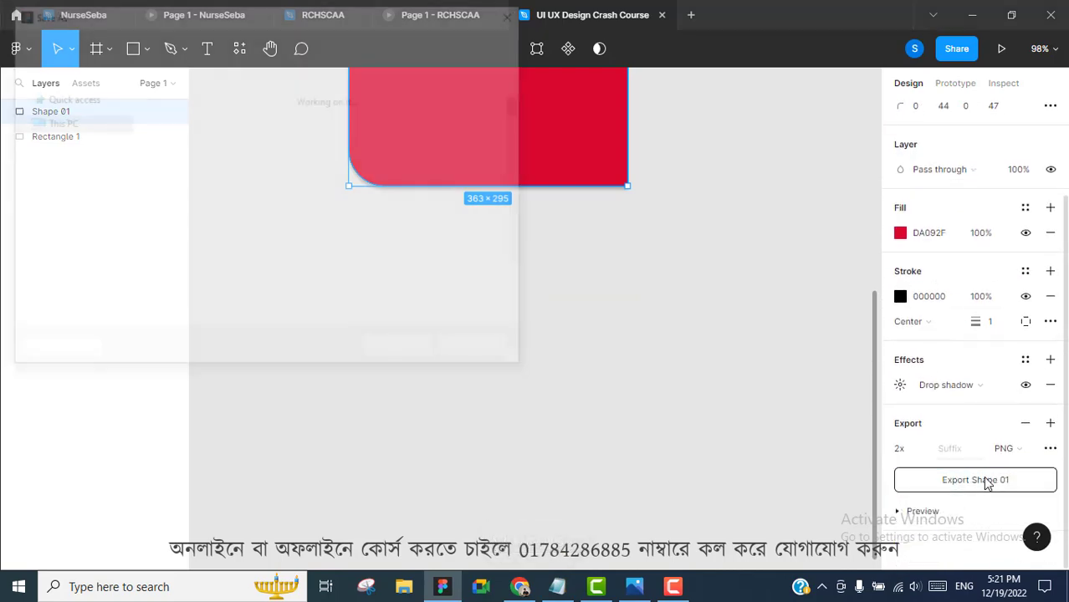
scroll(329, 136, down, 1)
scroll(326, 138, down, 10)
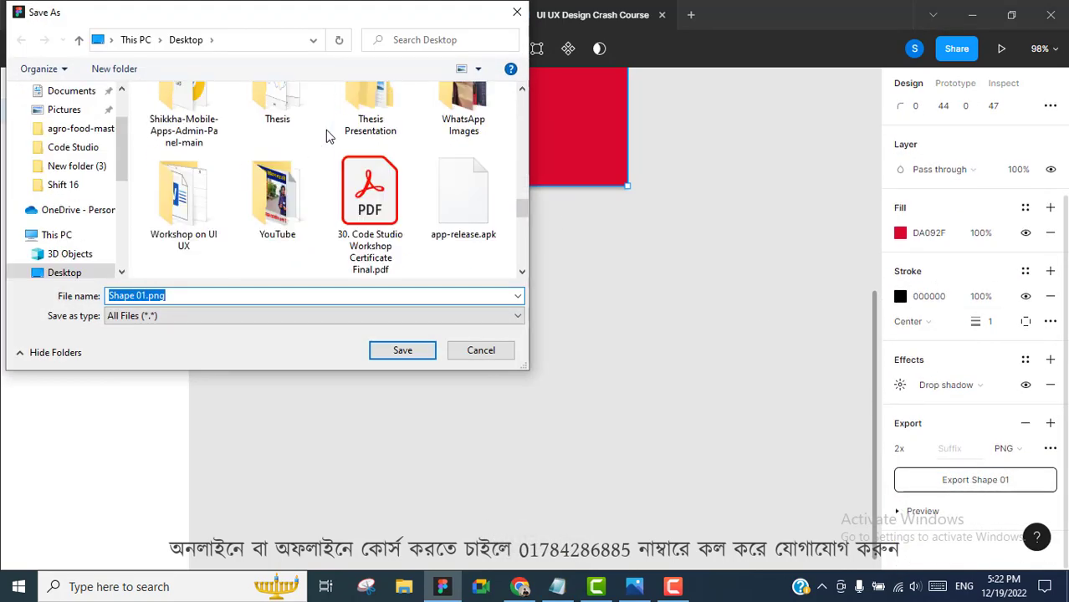
right_click(351, 192)
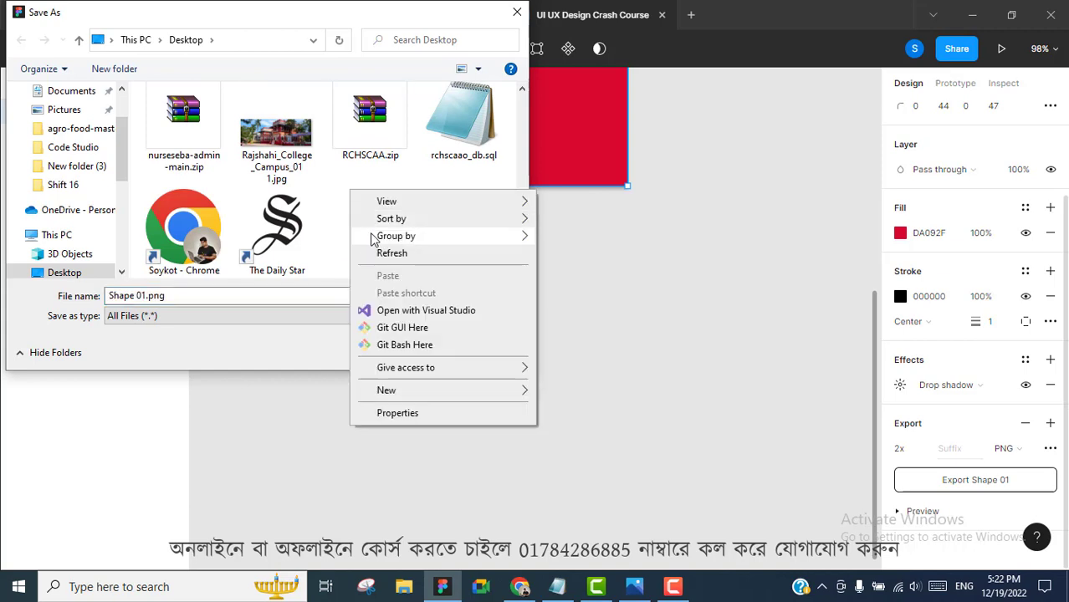
mouse_move(501, 390)
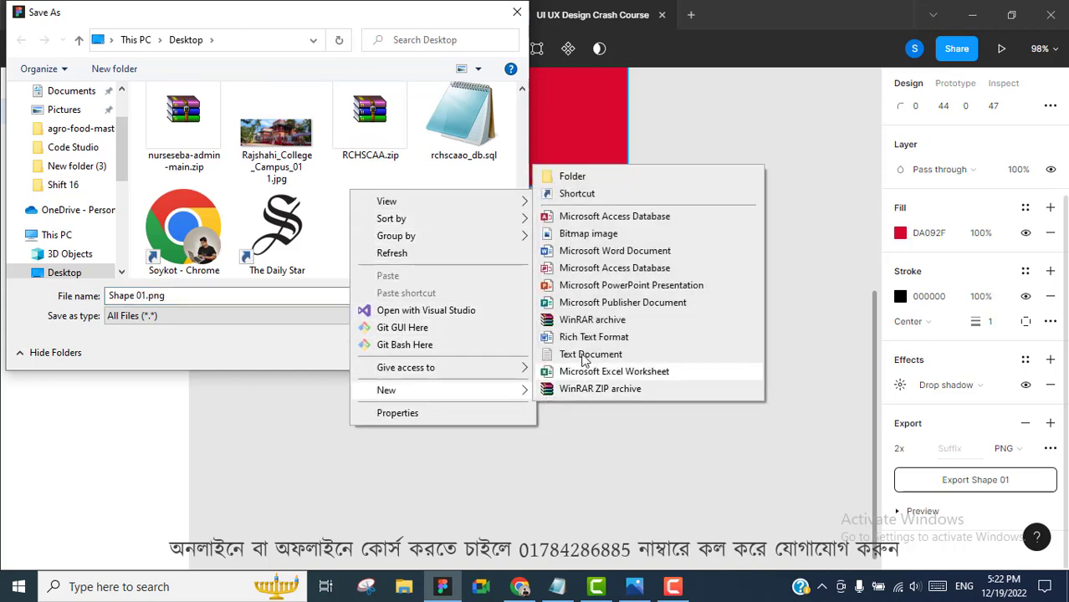
click(599, 178)
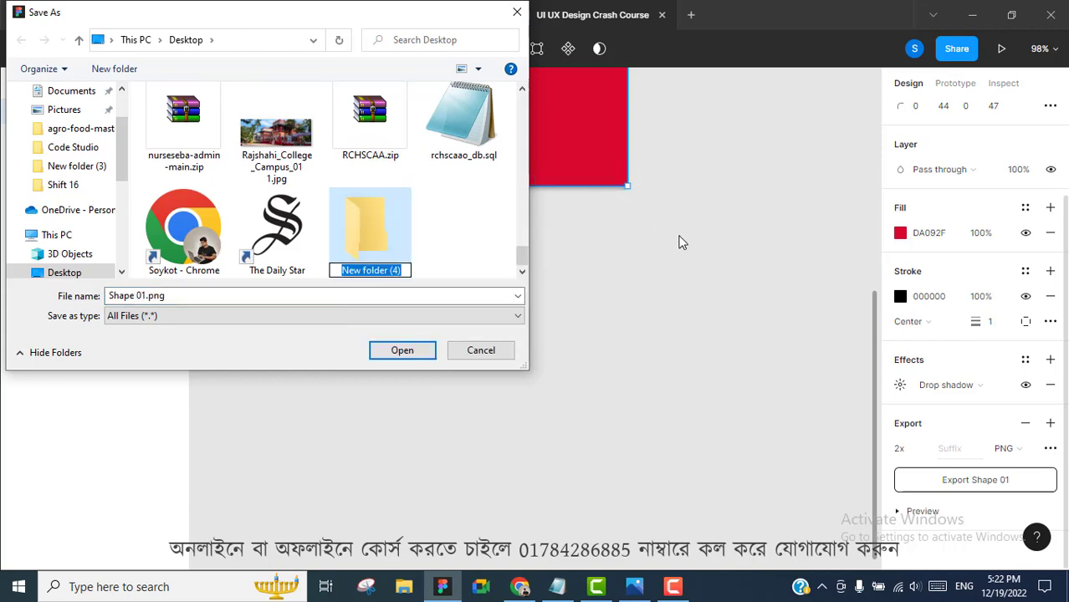
text(UI )
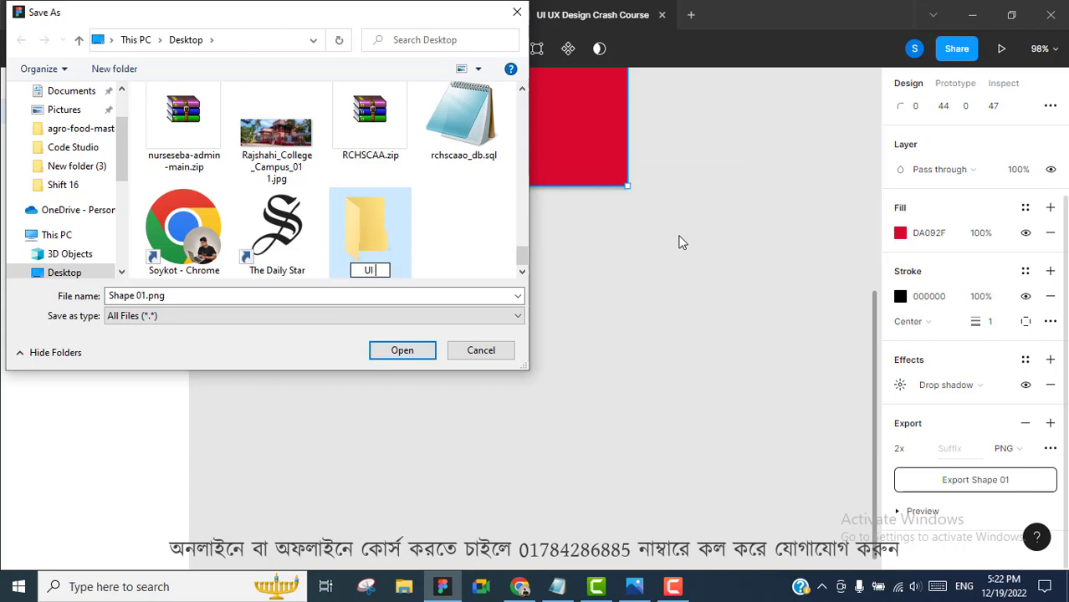
text(UX C)
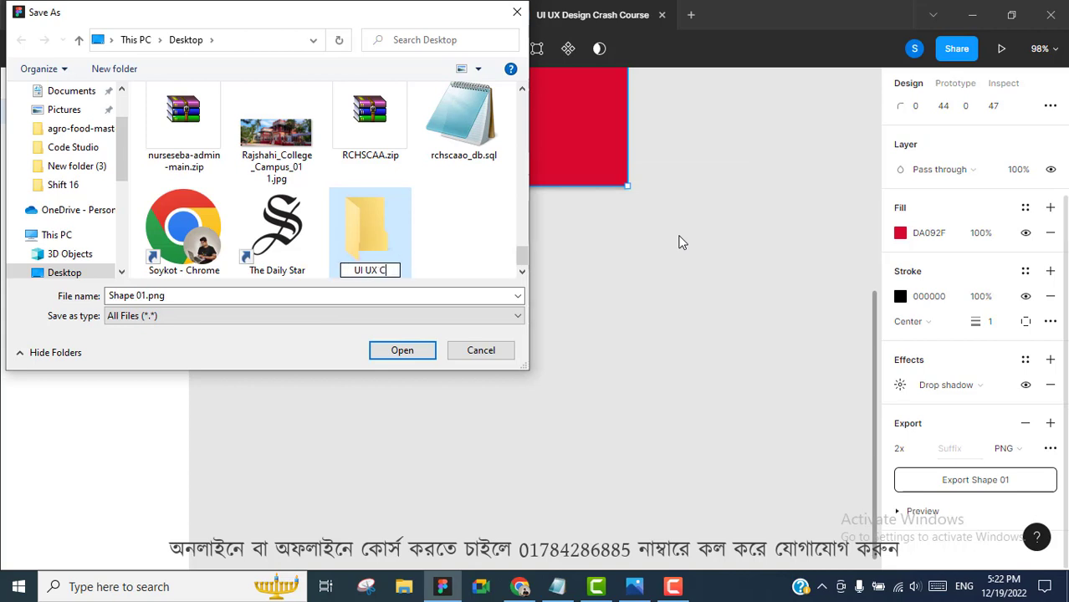
text(rash Course)
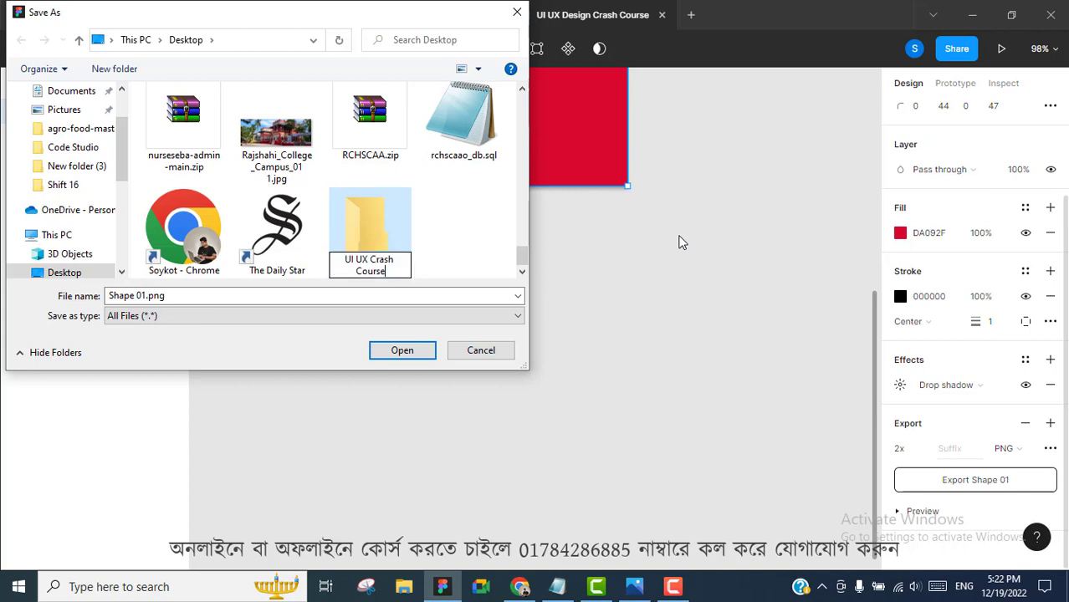
key(Return)
Step: Save the export as Shape 01.png in the UI UX Crash Course folder and deselect the shape
key(Return)
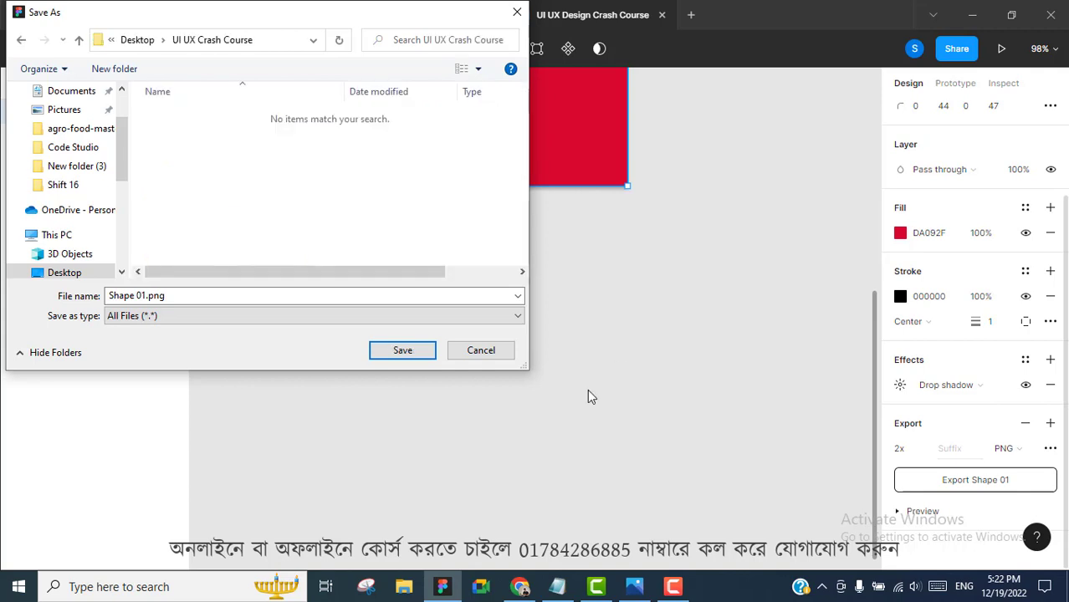
click(405, 349)
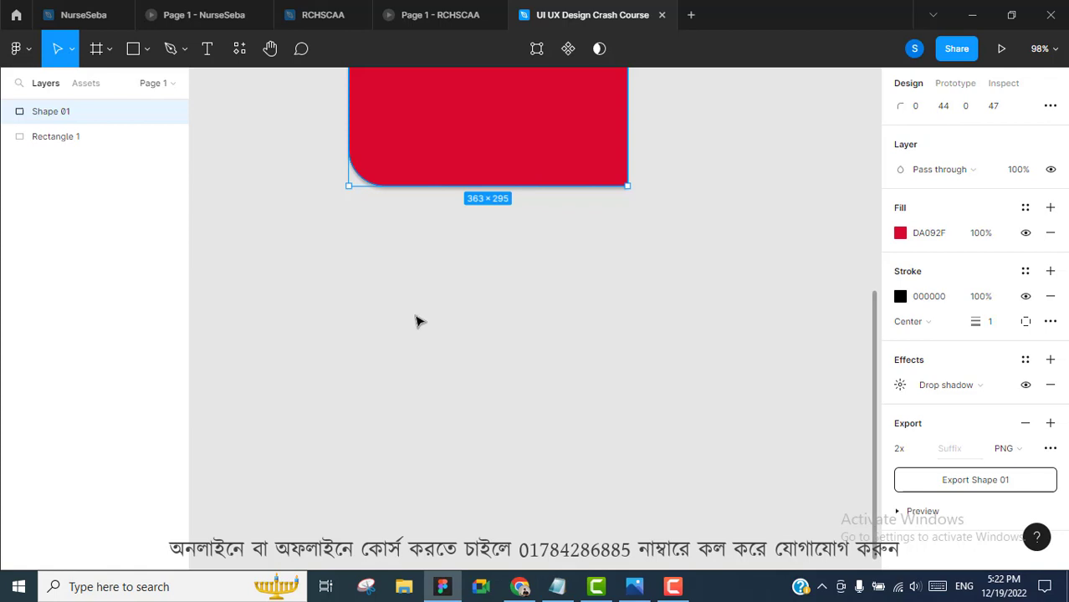
scroll(567, 280, up, 3)
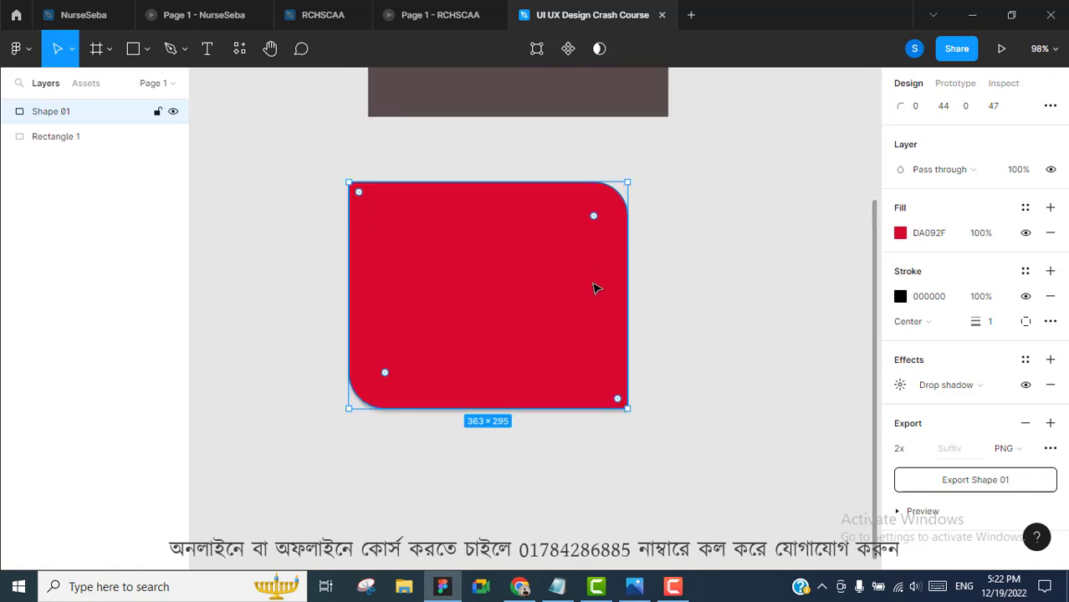
click(654, 283)
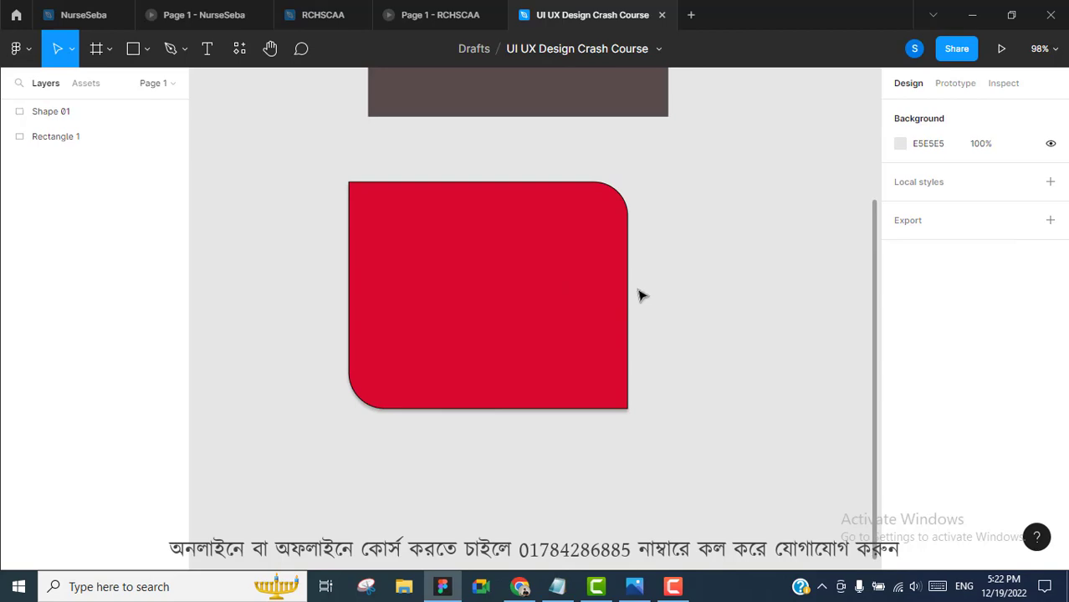
Step: Minimize the open windows to reach the Windows desktop and move the UI UX Crash Course folder to an empty area
click(976, 15)
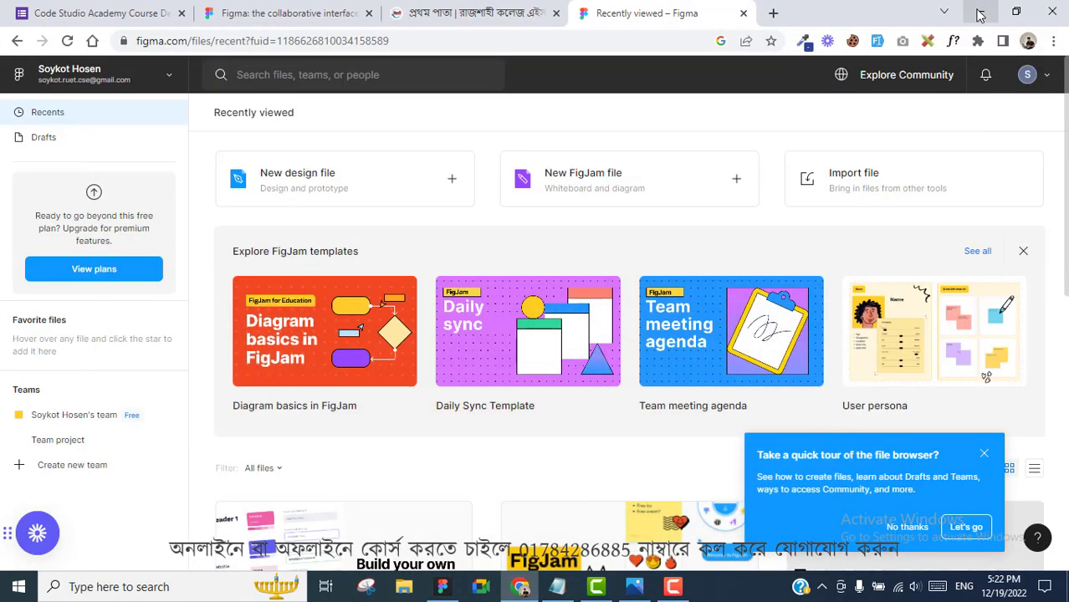
click(978, 13)
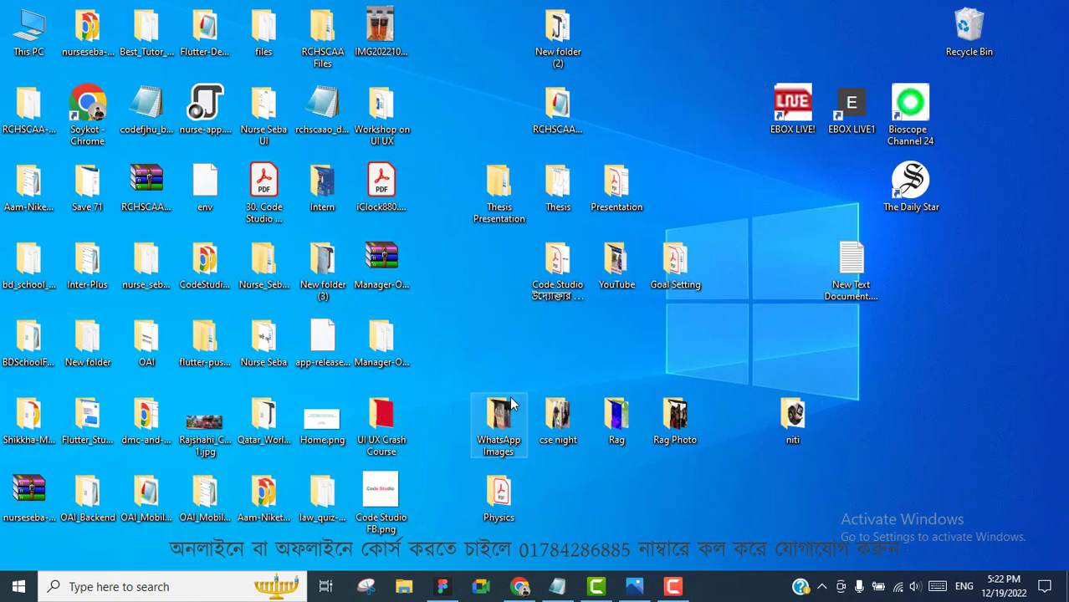
drag(502, 276, 740, 222)
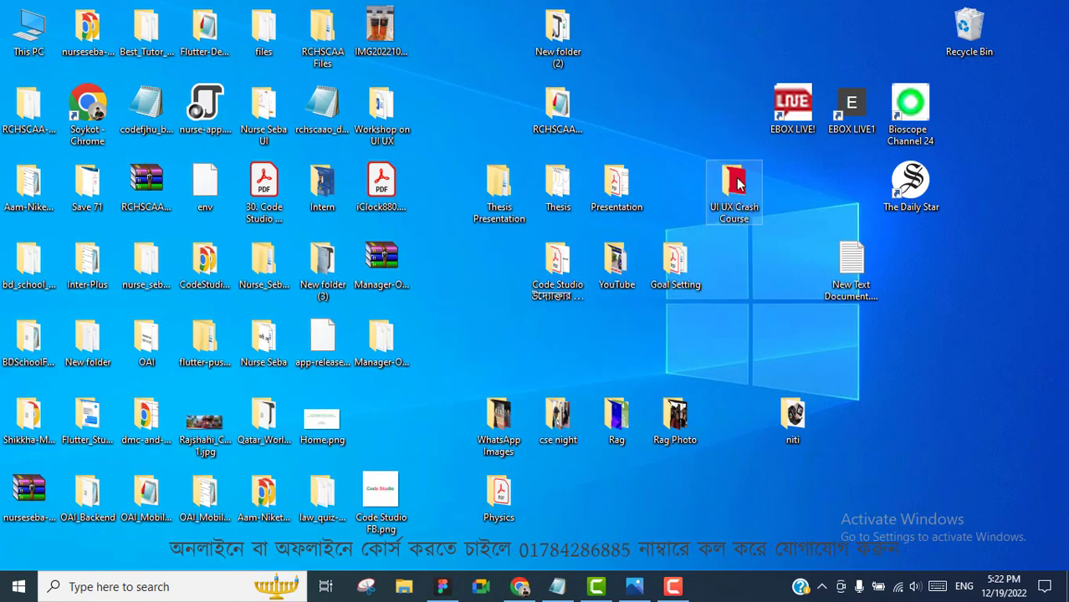
Step: Open Shape 01.png from the UI UX Crash Course folder and place its restored preview window beside the file's thumbnail to check the export
double_click(736, 182)
double_click(223, 117)
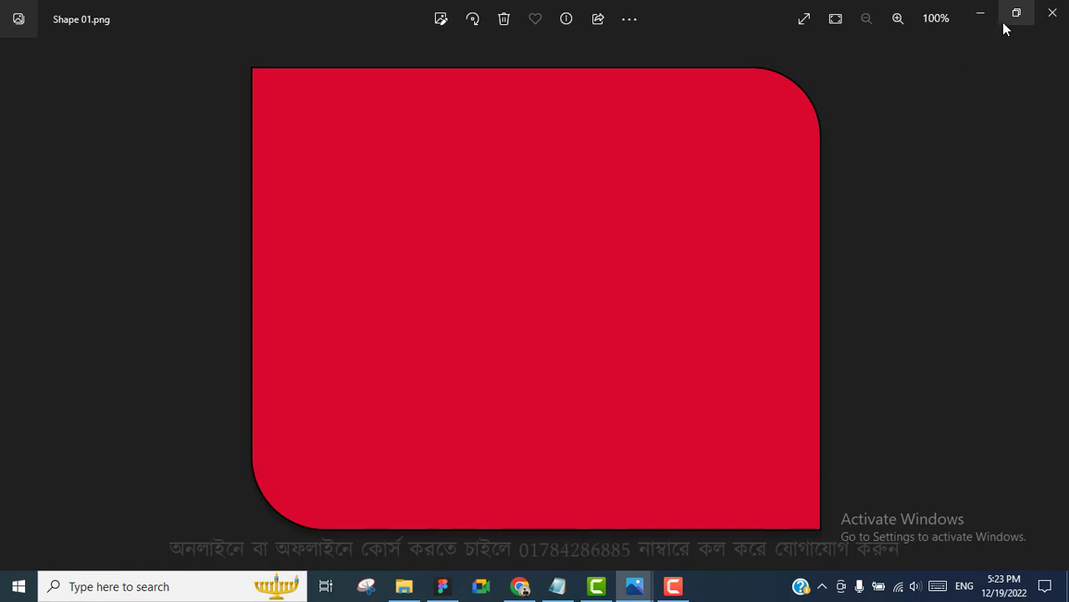
click(1004, 24)
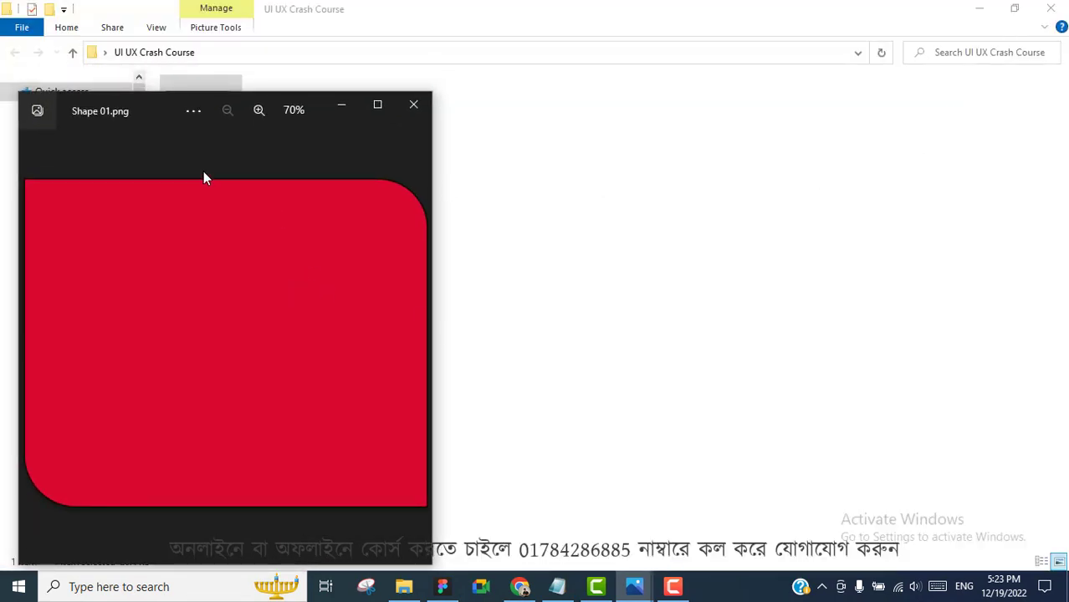
drag(143, 118, 405, 108)
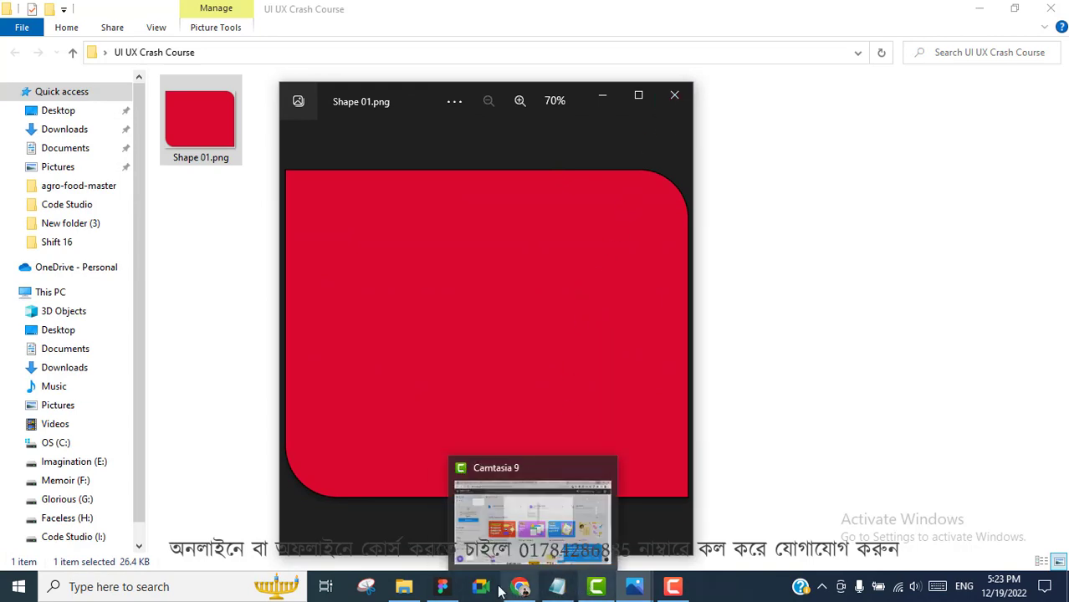
Step: Switch back to Figma, delete the dark rectangle and move the red Shape 01 to about X -416, Y 16
click(443, 586)
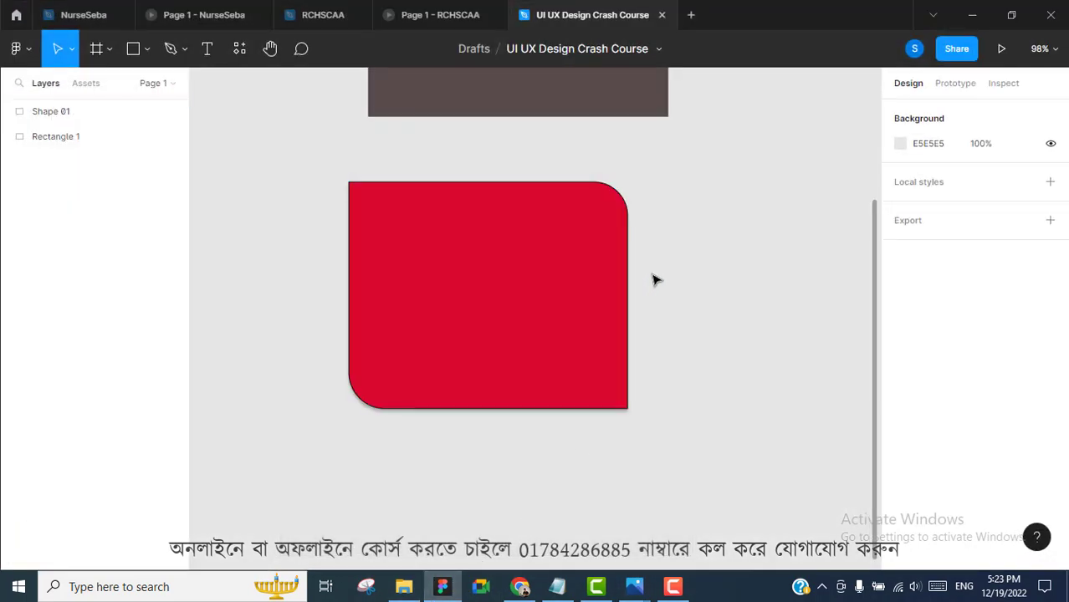
scroll(656, 269, up, 5)
scroll(628, 247, down, 3)
scroll(633, 246, up, 1)
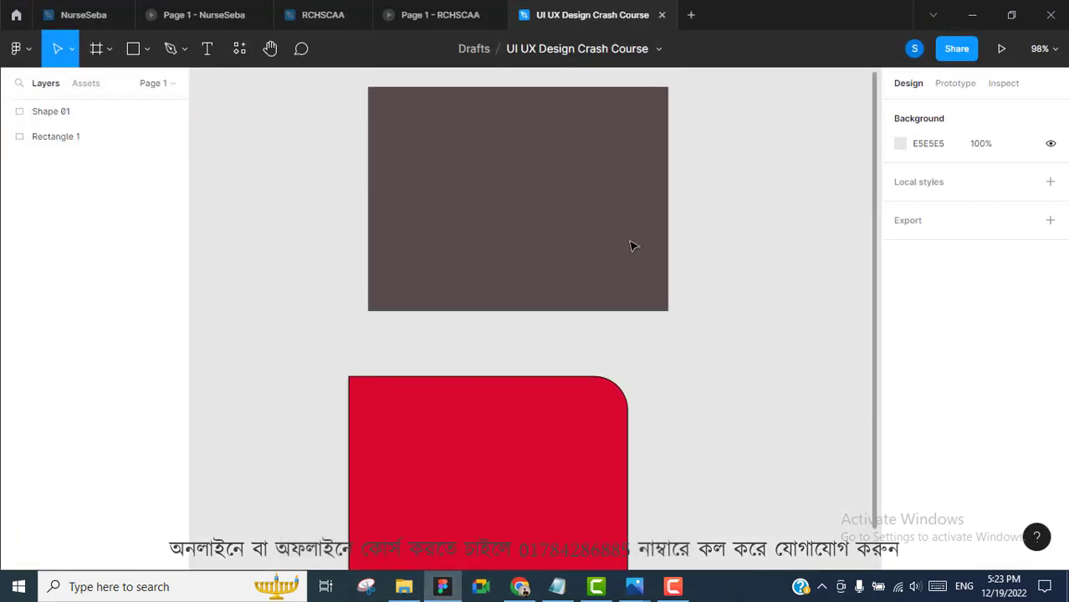
drag(542, 209, 476, 231)
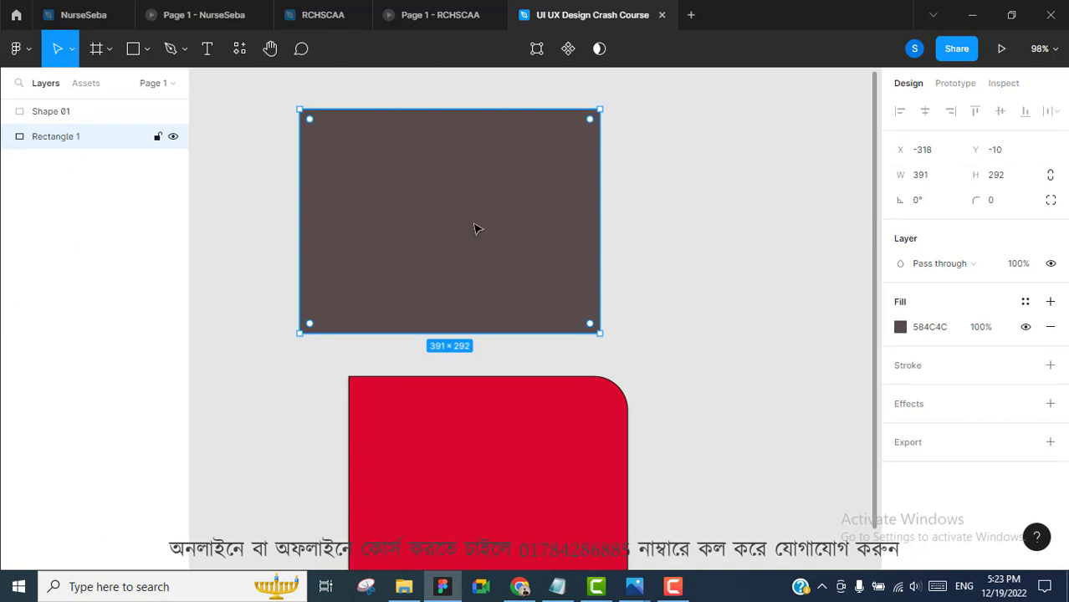
key(Delete)
drag(501, 478, 272, 191)
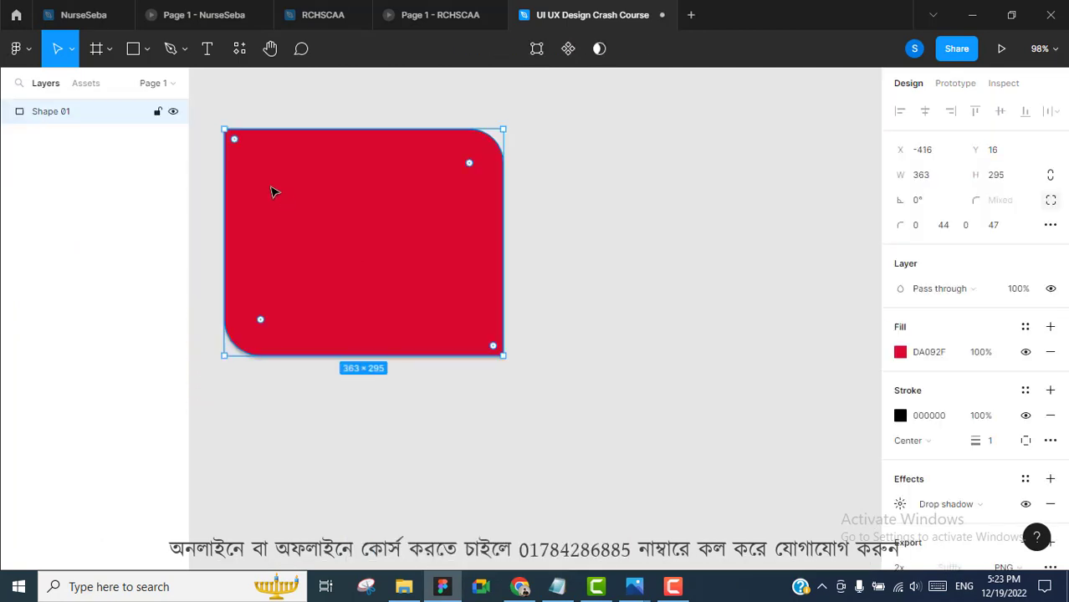
Step: Draw a rectangle about 304 × 277 to the right of Shape 01 and a square about 207 × 207 below Shape 01
click(139, 54)
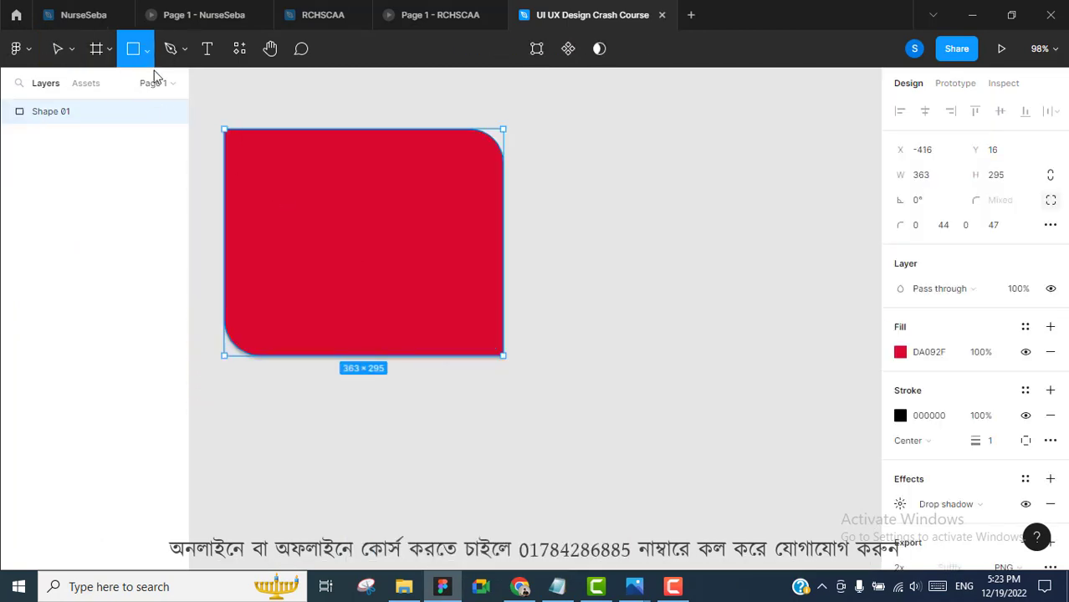
drag(613, 134, 845, 341)
key(r)
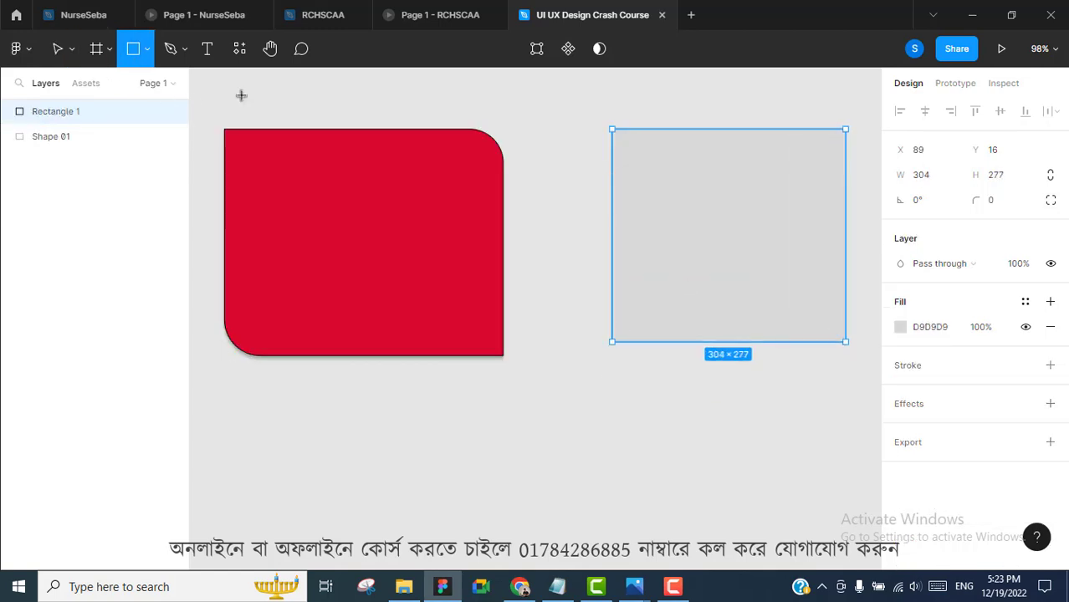
scroll(452, 181, down, 2)
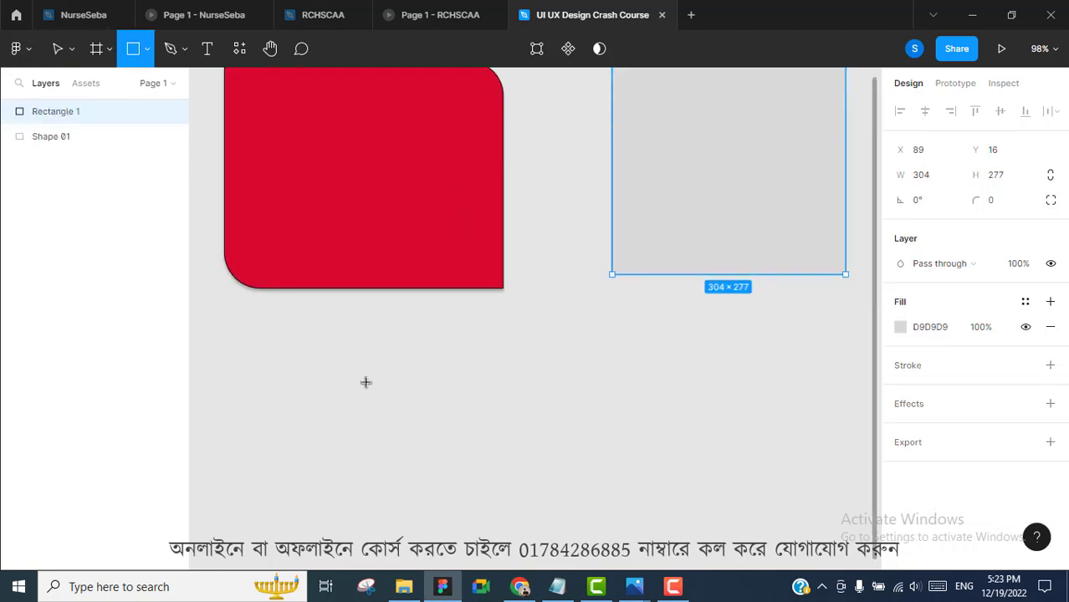
drag(362, 370, 524, 531)
scroll(584, 409, down, 1)
scroll(584, 409, down, 2)
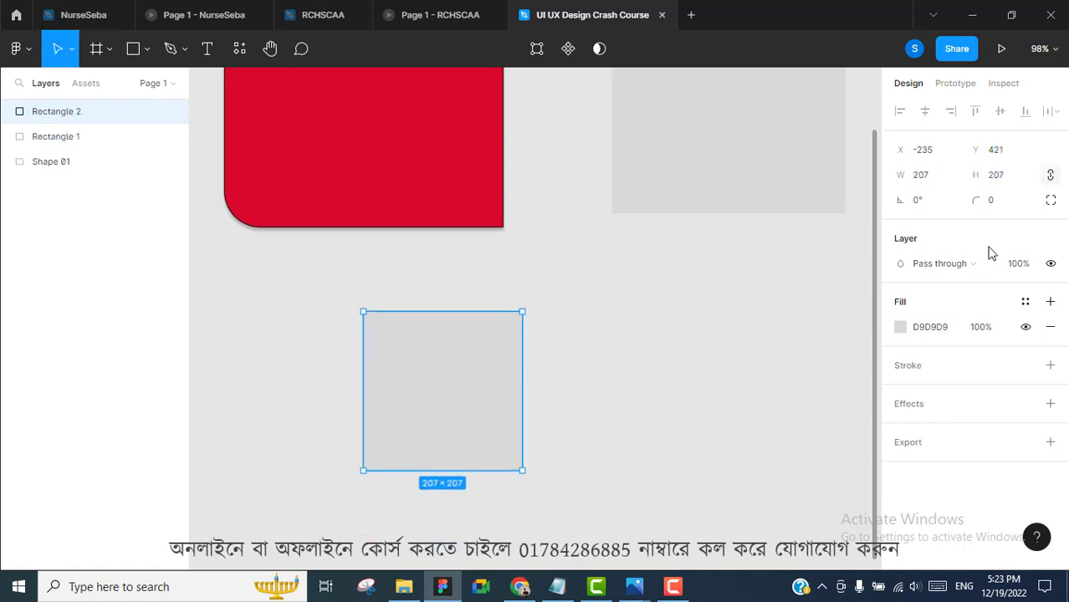
Step: Fill the small square with the red document color DA092F and move it to about X -91, Y 350
click(903, 327)
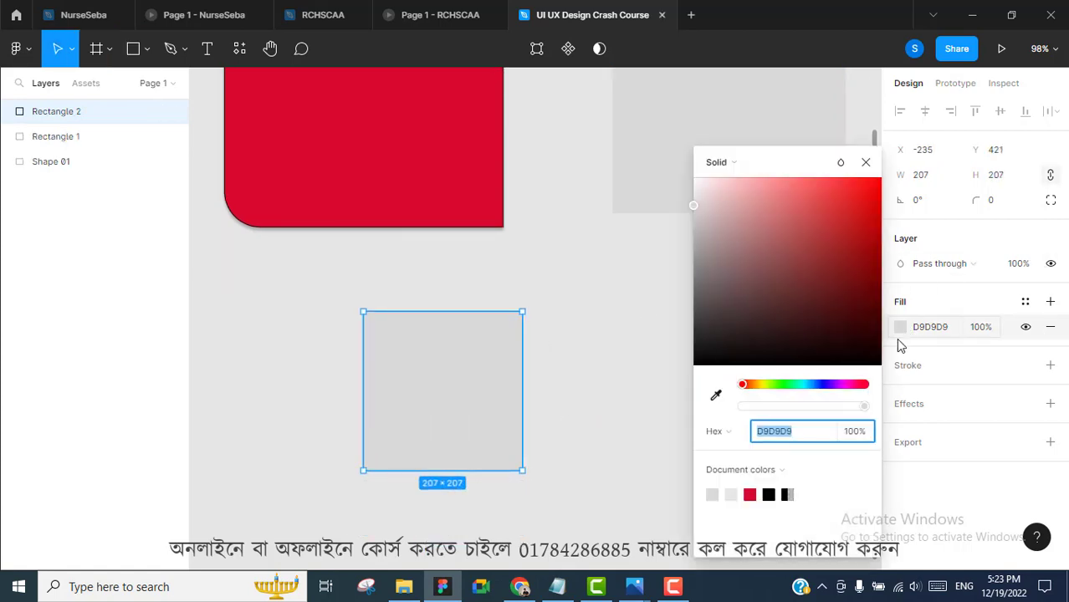
click(750, 494)
click(576, 343)
scroll(544, 316, up, 4)
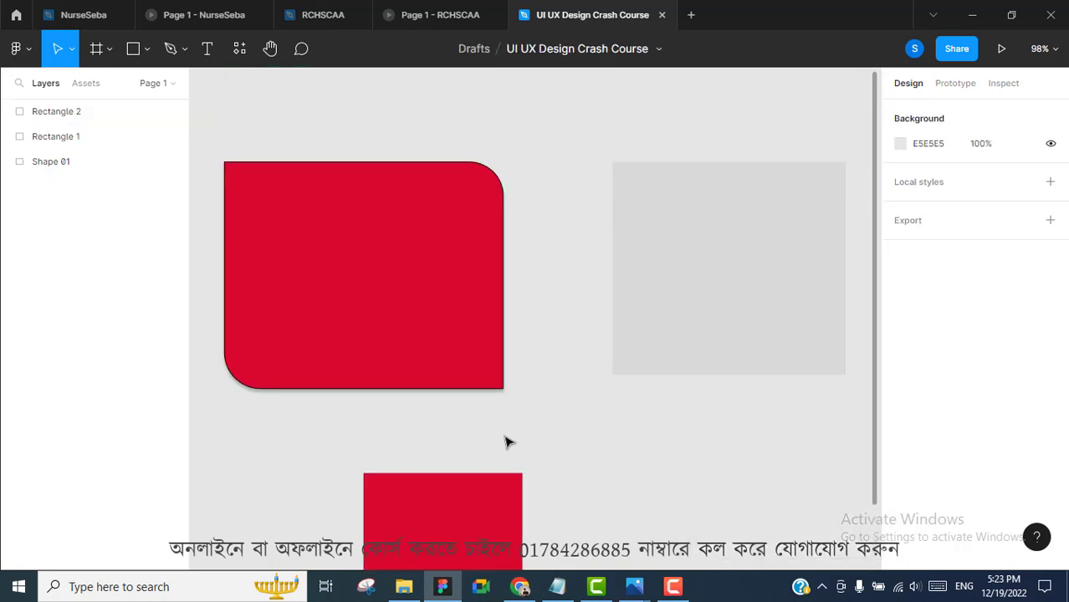
drag(472, 487, 582, 432)
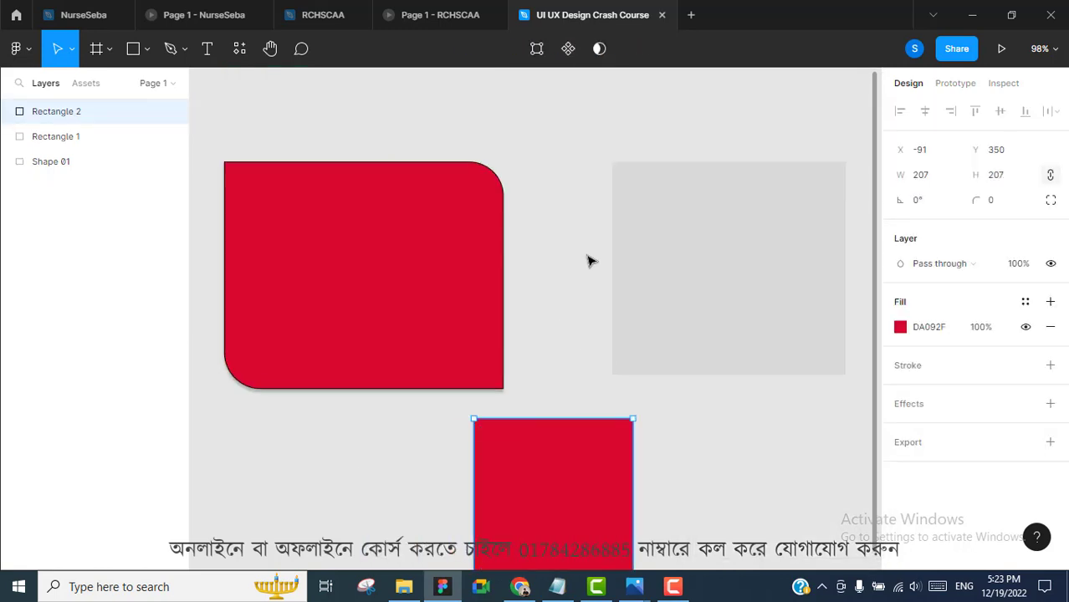
scroll(590, 260, down, 2)
scroll(590, 261, right, 4)
scroll(519, 243, left, 3)
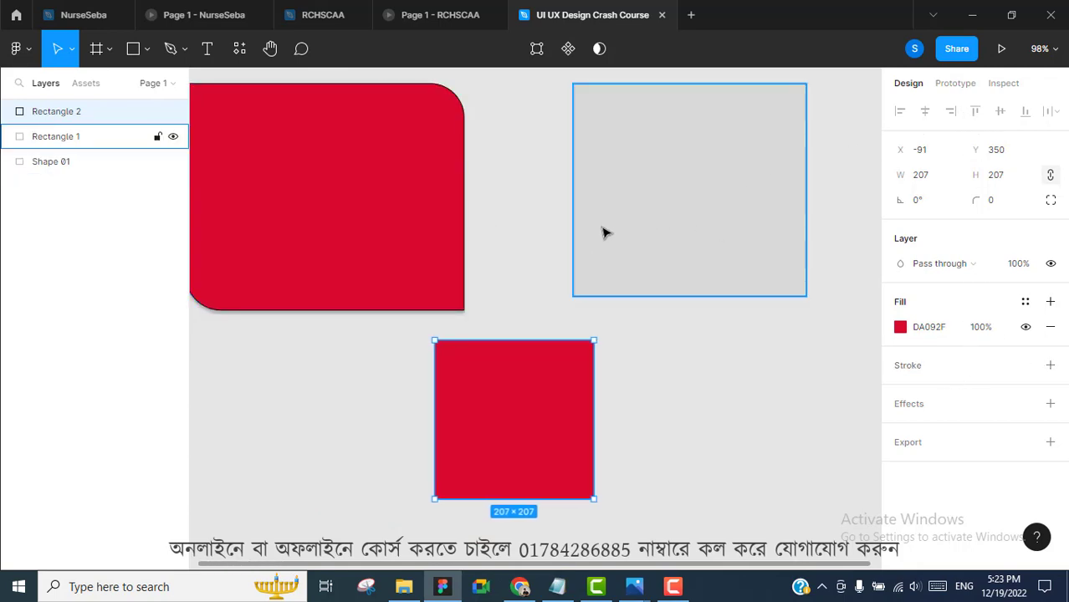
scroll(604, 233, left, 3)
scroll(605, 234, up, 1)
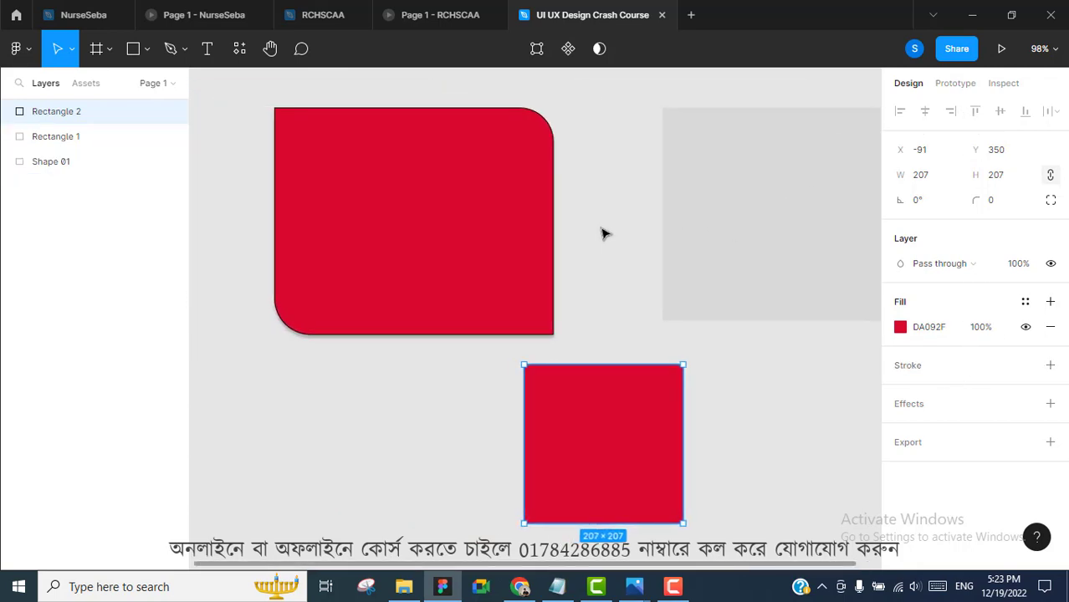
scroll(600, 241, down, 1)
scroll(601, 240, up, 3)
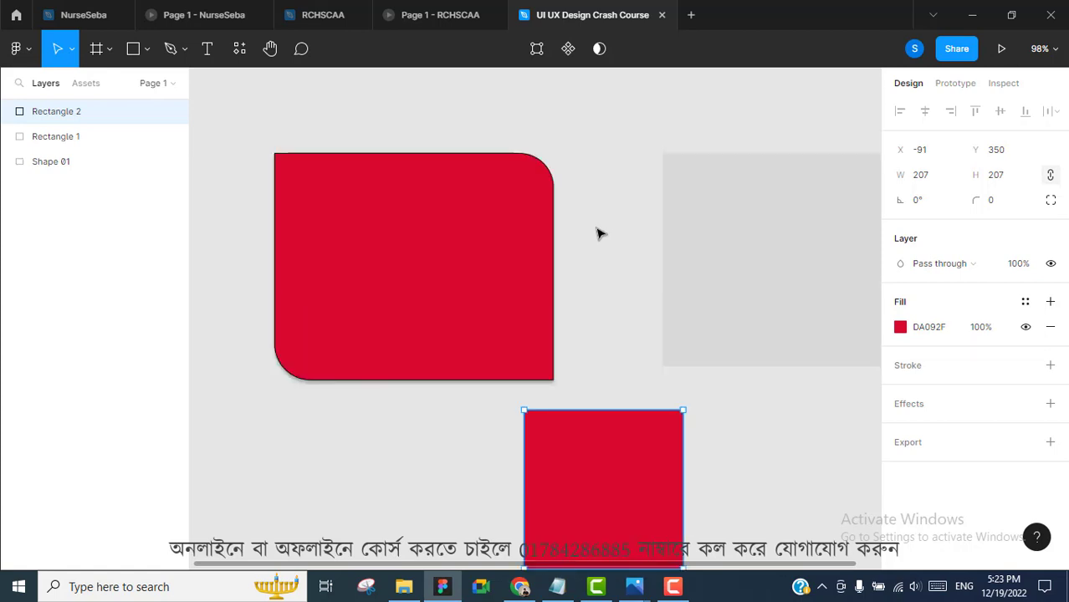
scroll(599, 234, down, 1)
scroll(599, 234, up, 3)
scroll(599, 234, down, 3)
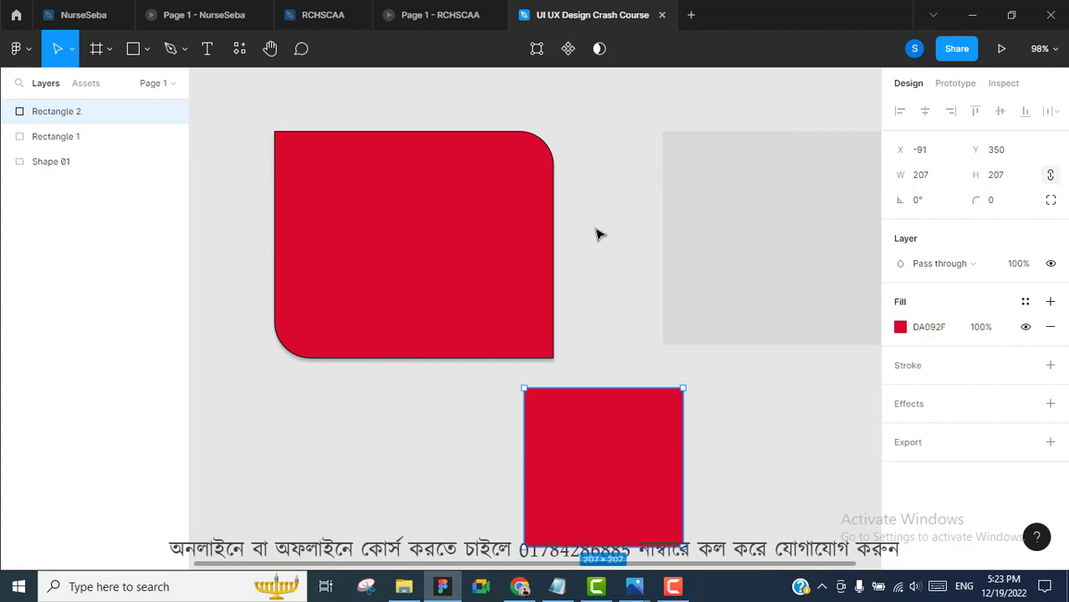